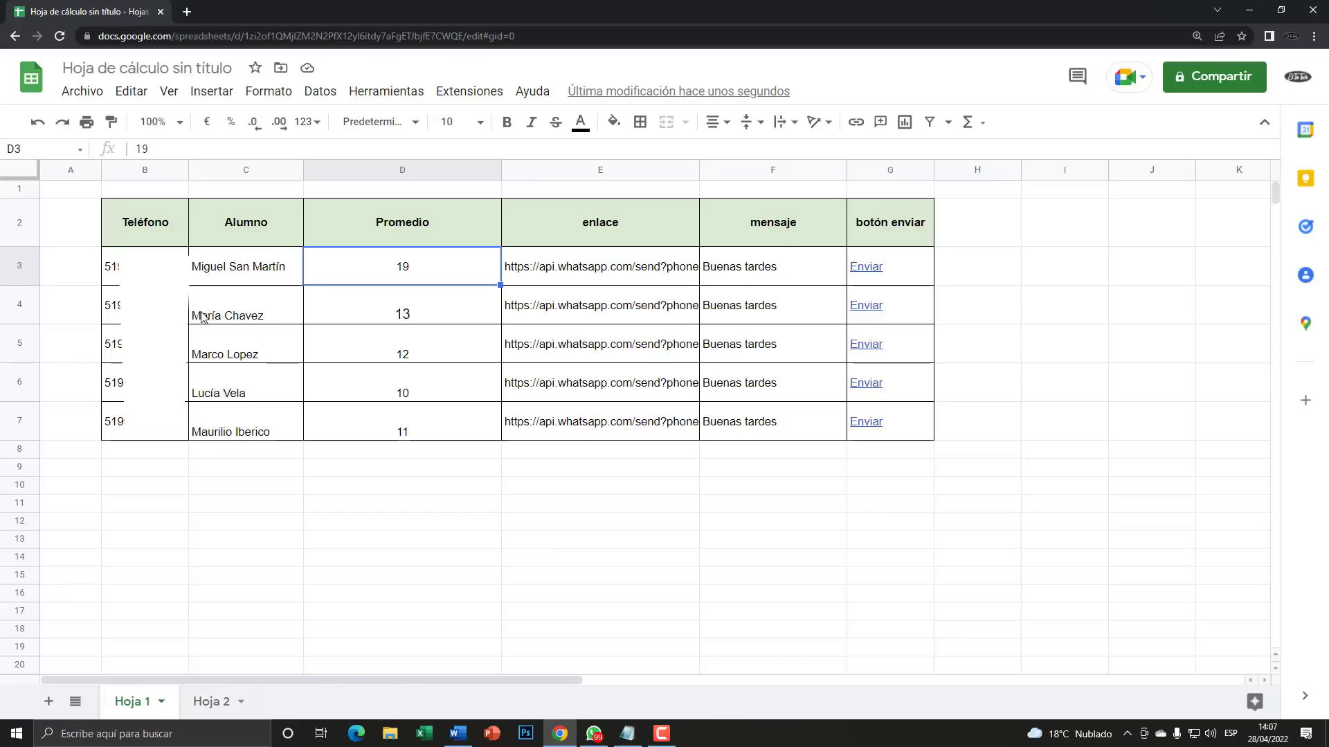
# - Change D4's average from 13 to 20 in bold 24-point type, then check G4's WhatsApp link
pyautogui.moveTo(148, 221); pyautogui.dragTo(853, 433)
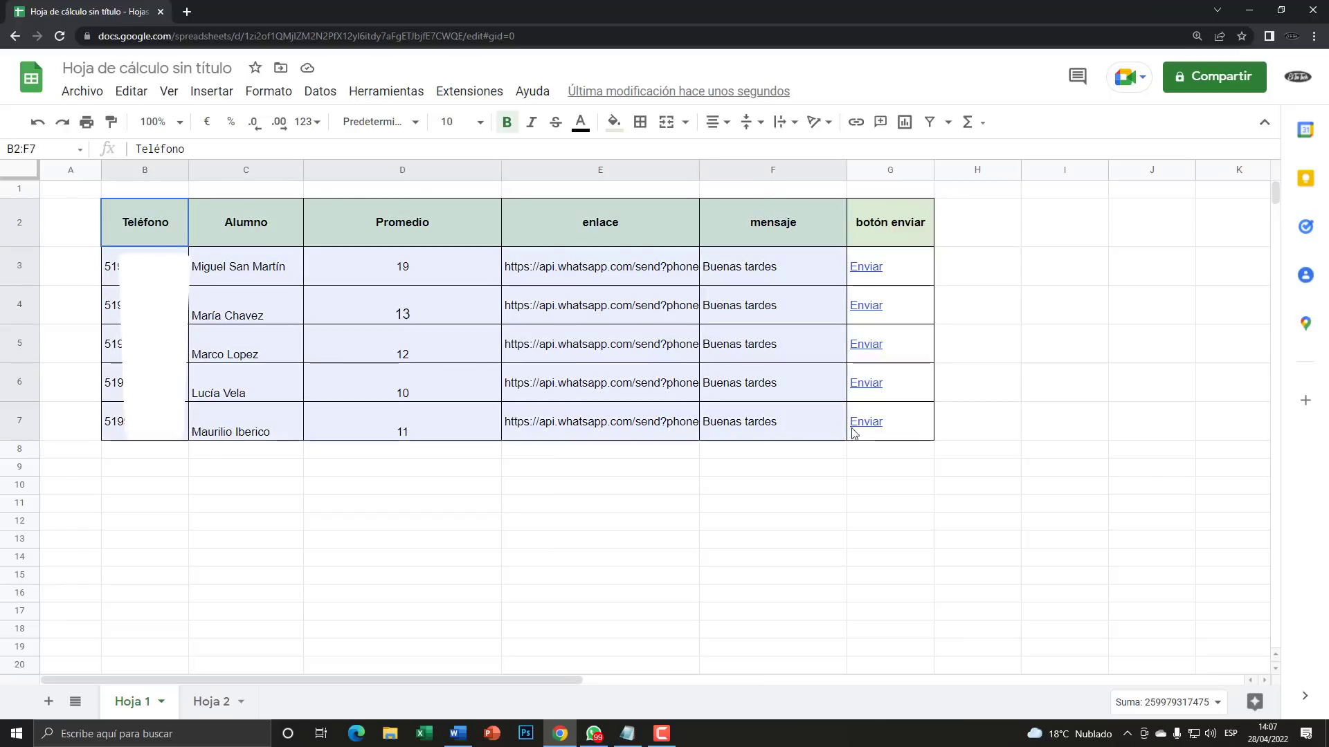
pyautogui.click(445, 274)
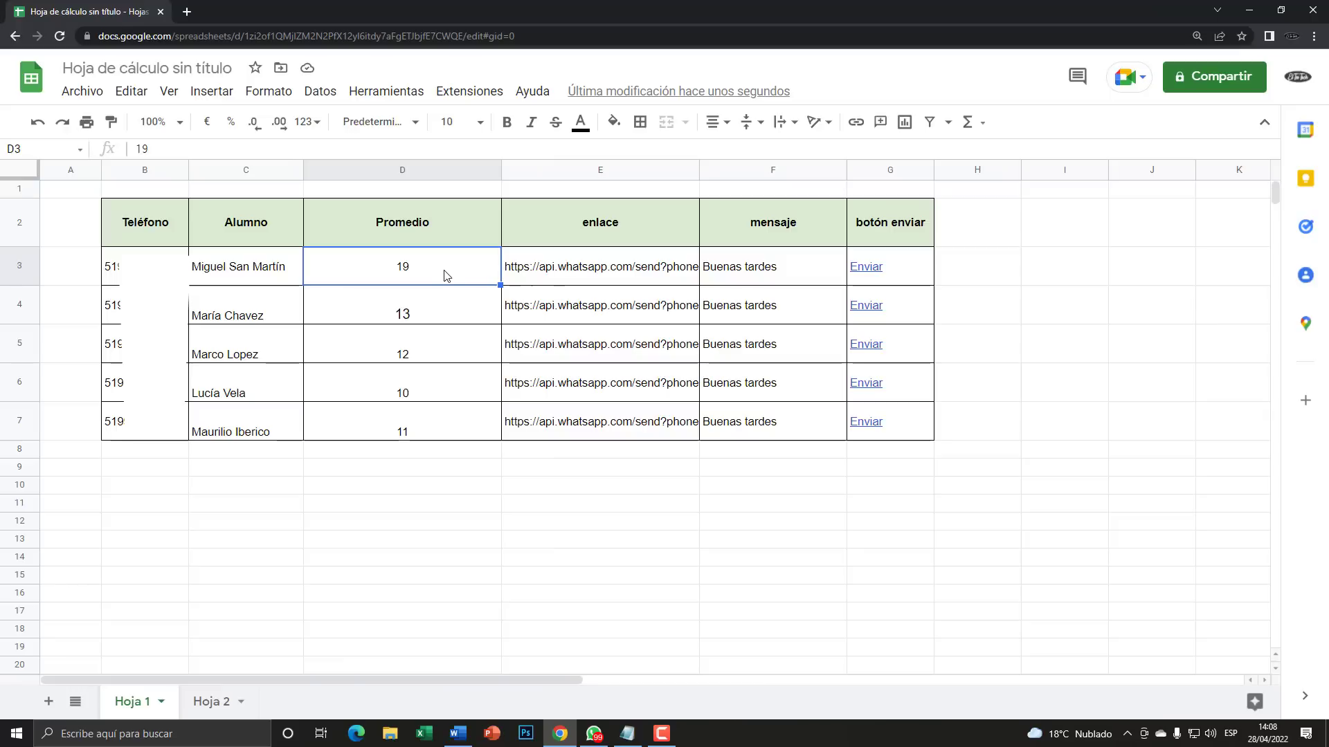
pyautogui.click(401, 310)
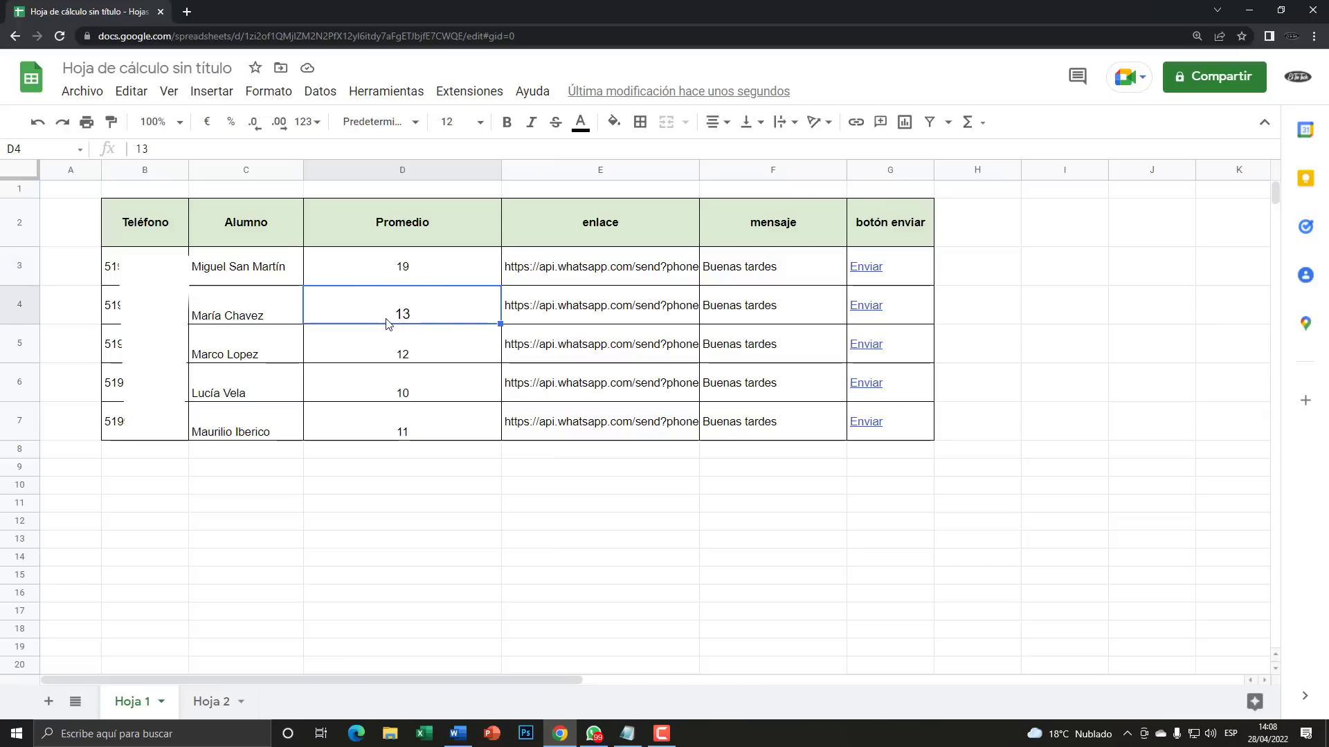
pyautogui.click(478, 123)
pyautogui.click(449, 401)
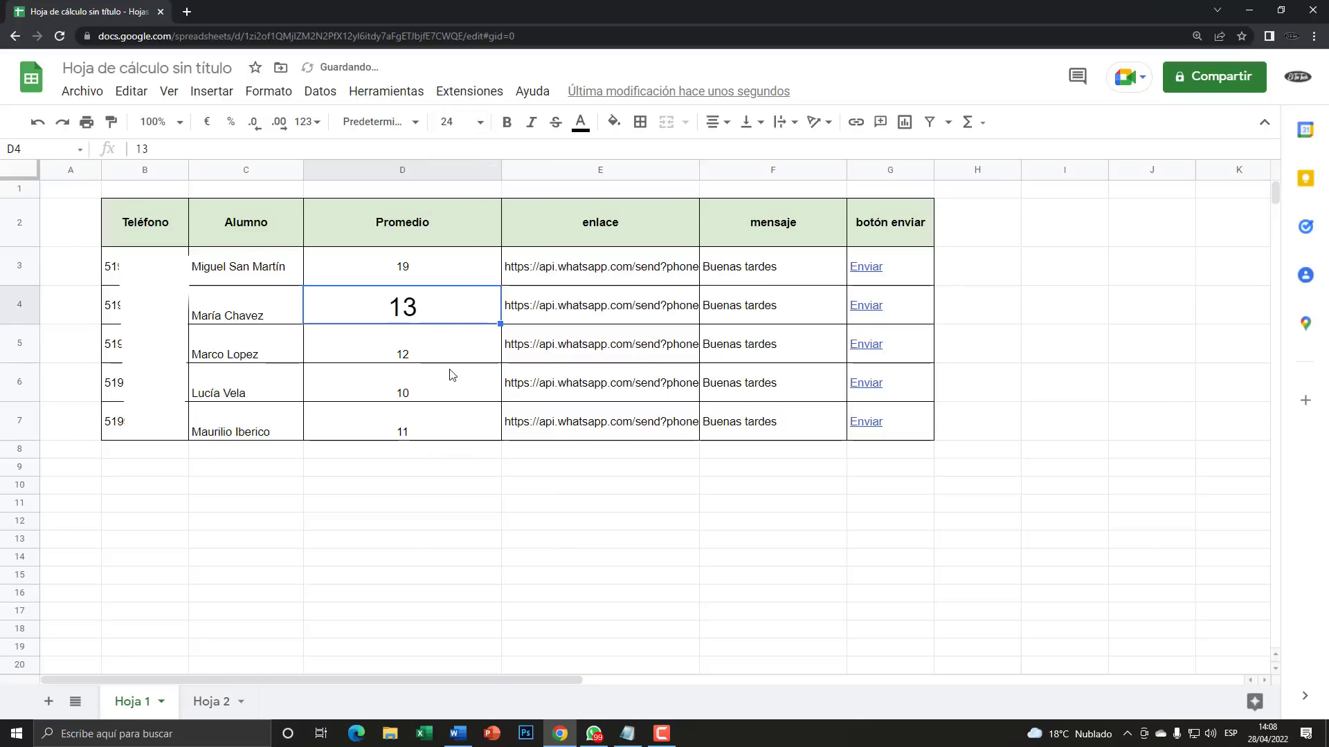
pyautogui.click(506, 122)
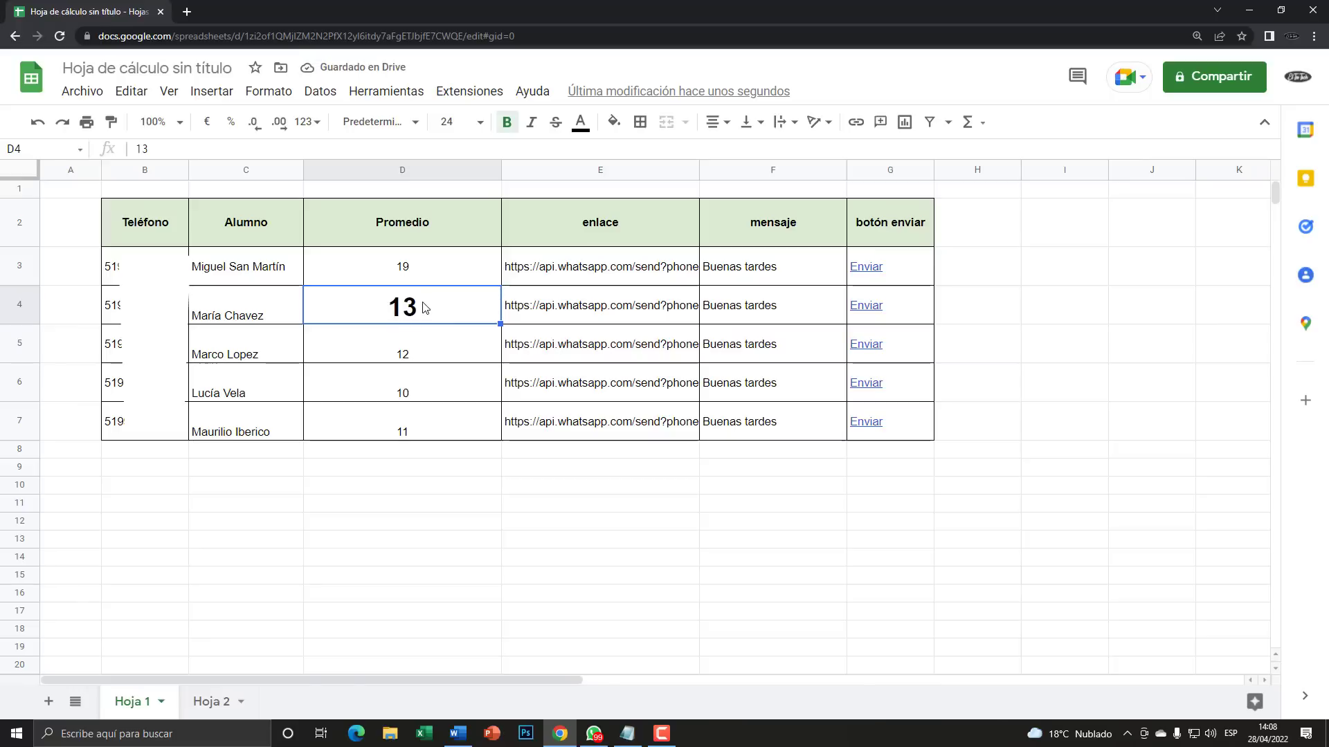
pyautogui.write('20')
pyautogui.press('Return')
pyautogui.click(436, 318)
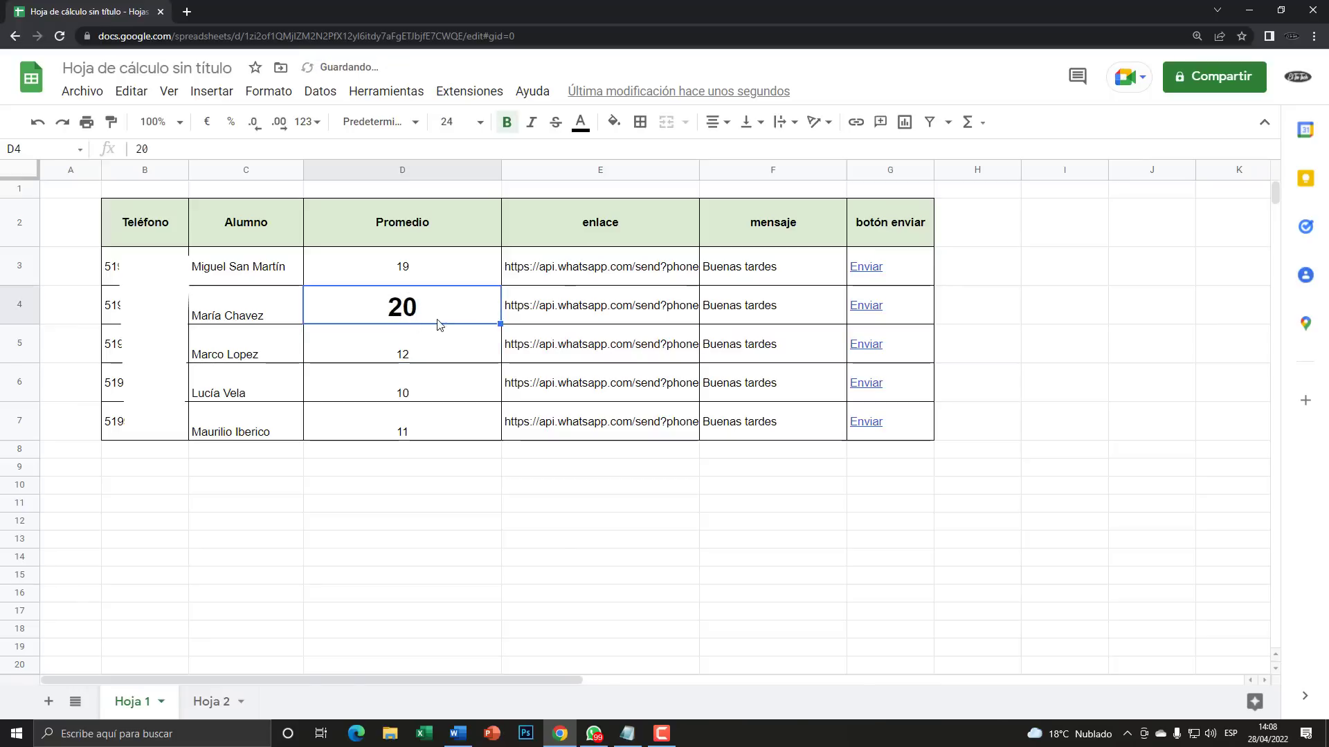
pyautogui.click(873, 316)
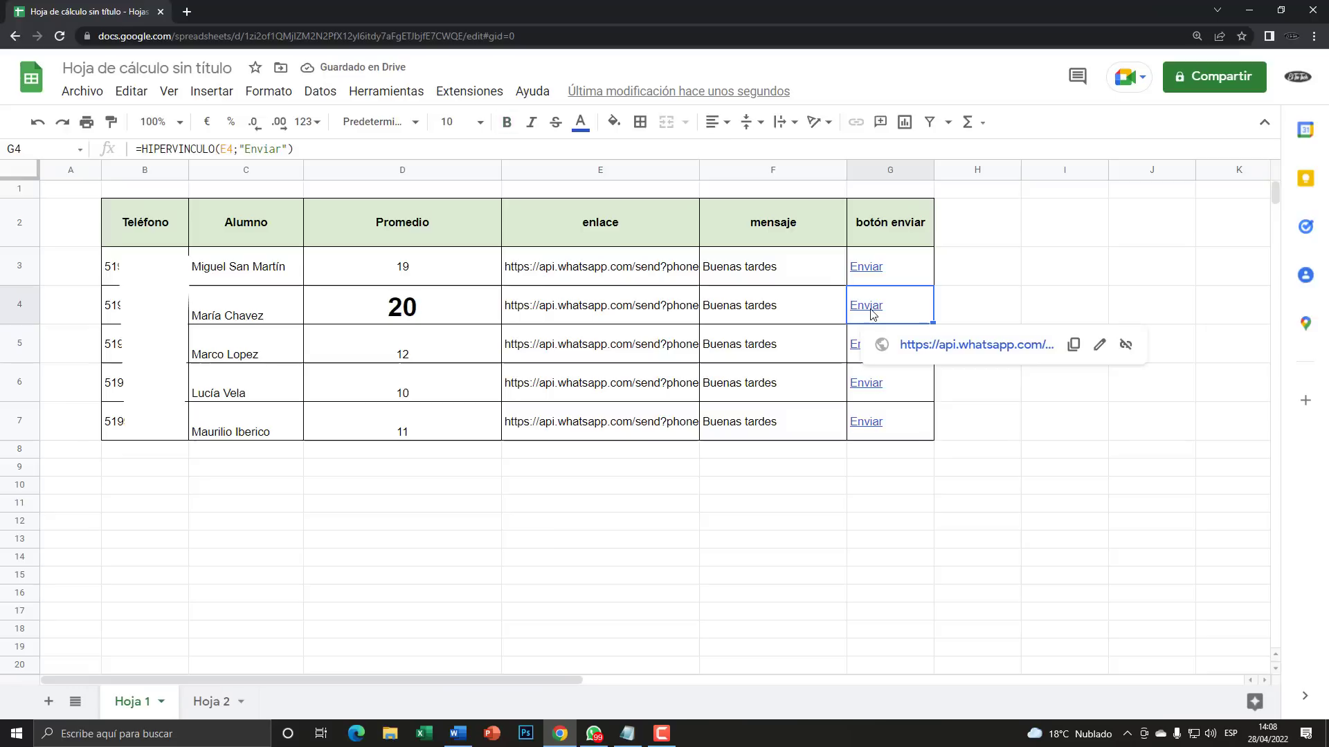
# - Send the prefilled WhatsApp message reporting the average of 20, then minimise WhatsApp
pyautogui.click(978, 354)
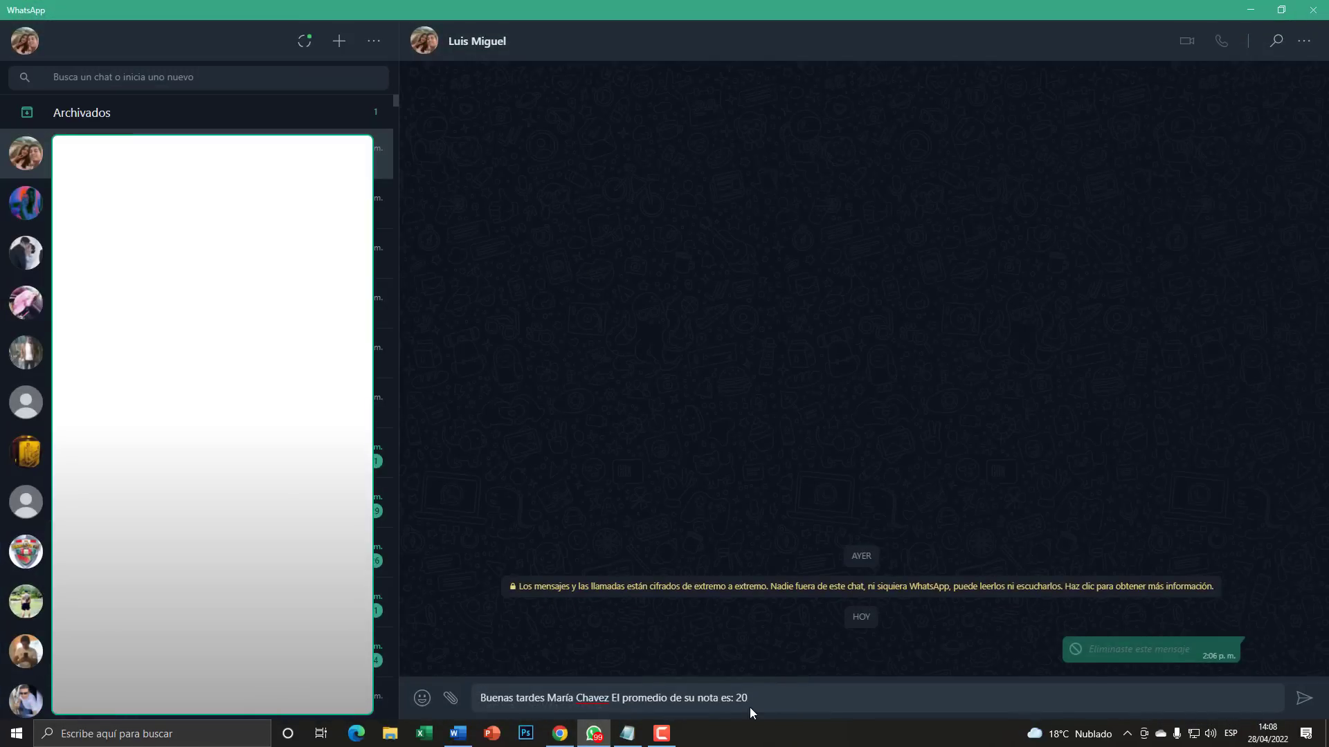
pyautogui.moveTo(757, 699); pyautogui.dragTo(456, 702)
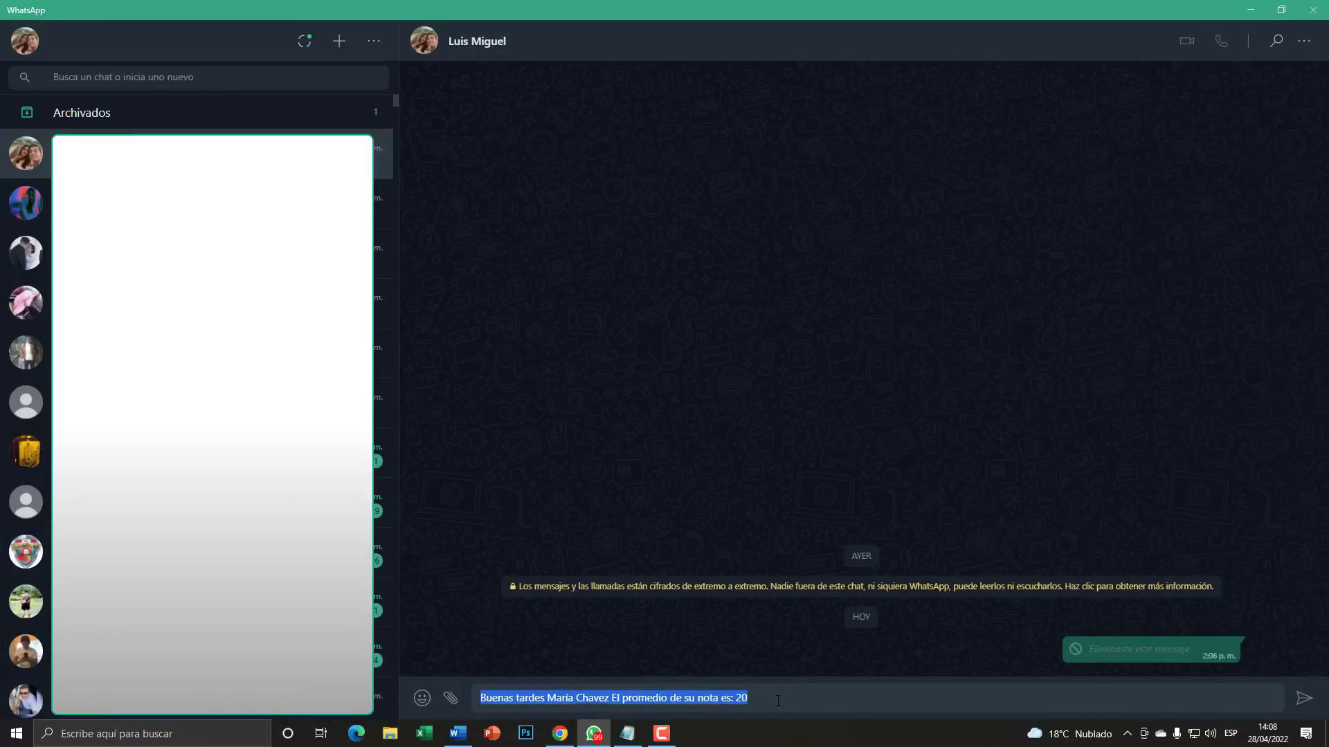
pyautogui.click(1303, 701)
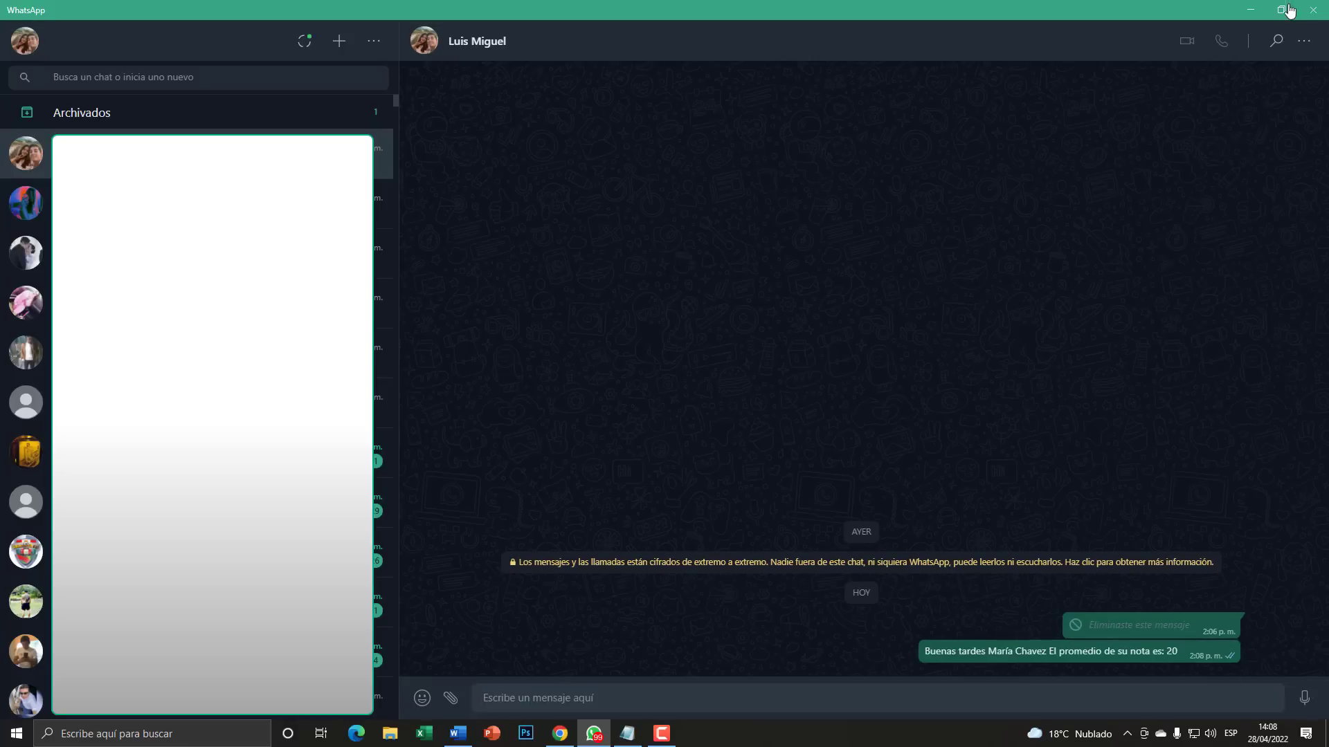
pyautogui.click(1250, 10)
# - Close the 'Comparte en WhatsApp' tab and go back to D4's average in the student table
pyautogui.click(97, 12)
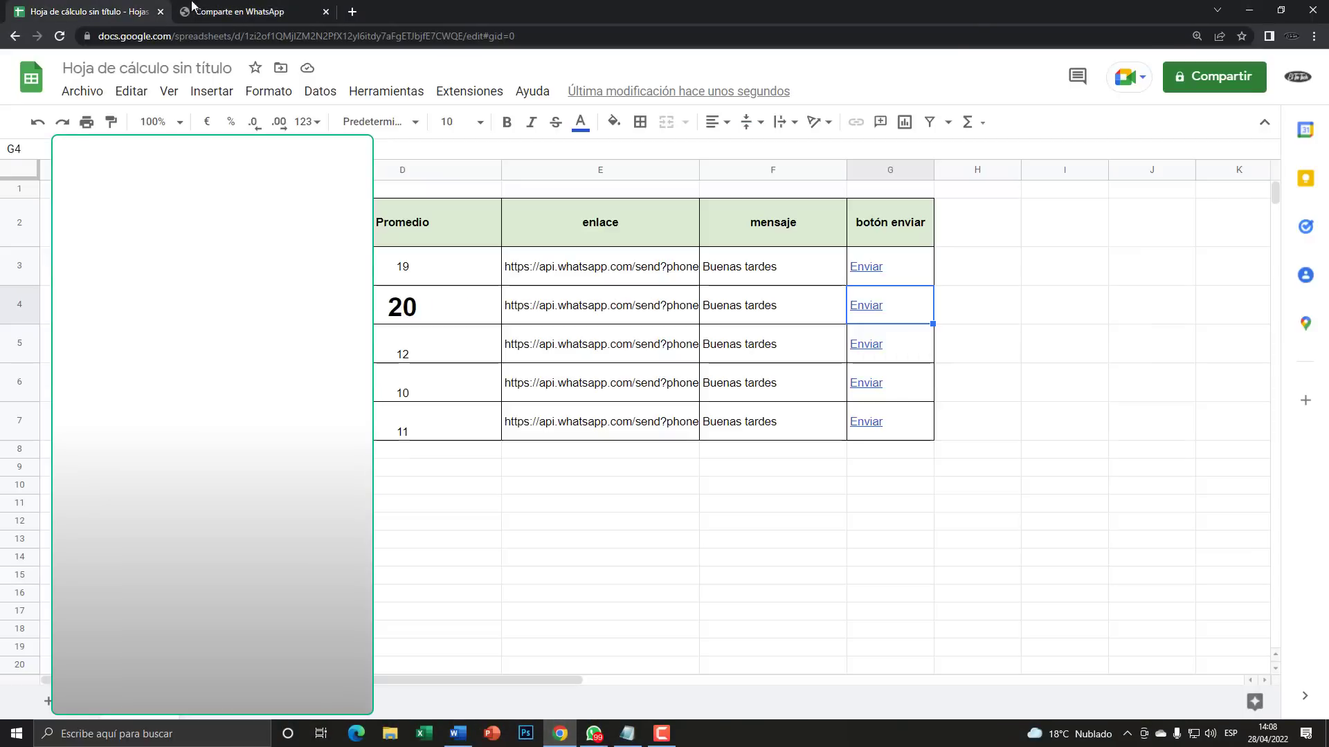
pyautogui.click(325, 12)
pyautogui.click(451, 318)
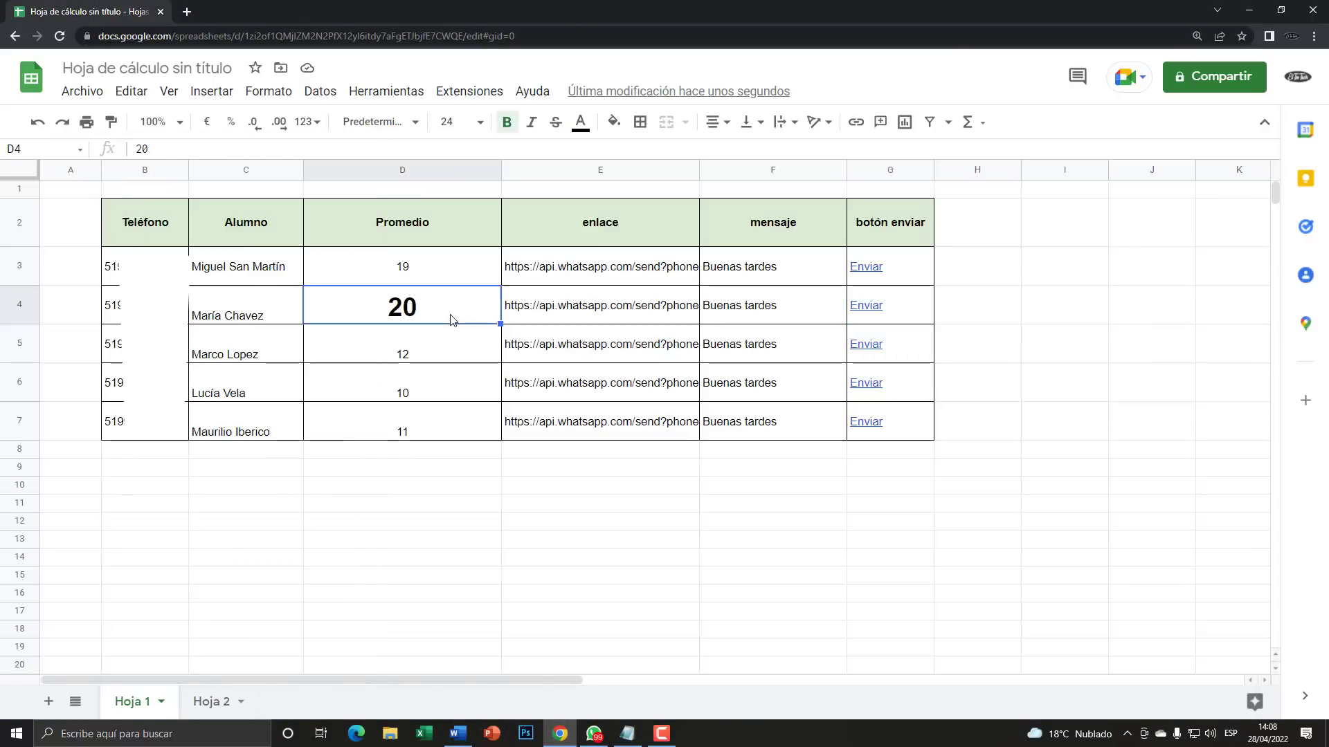
pyautogui.click(761, 320)
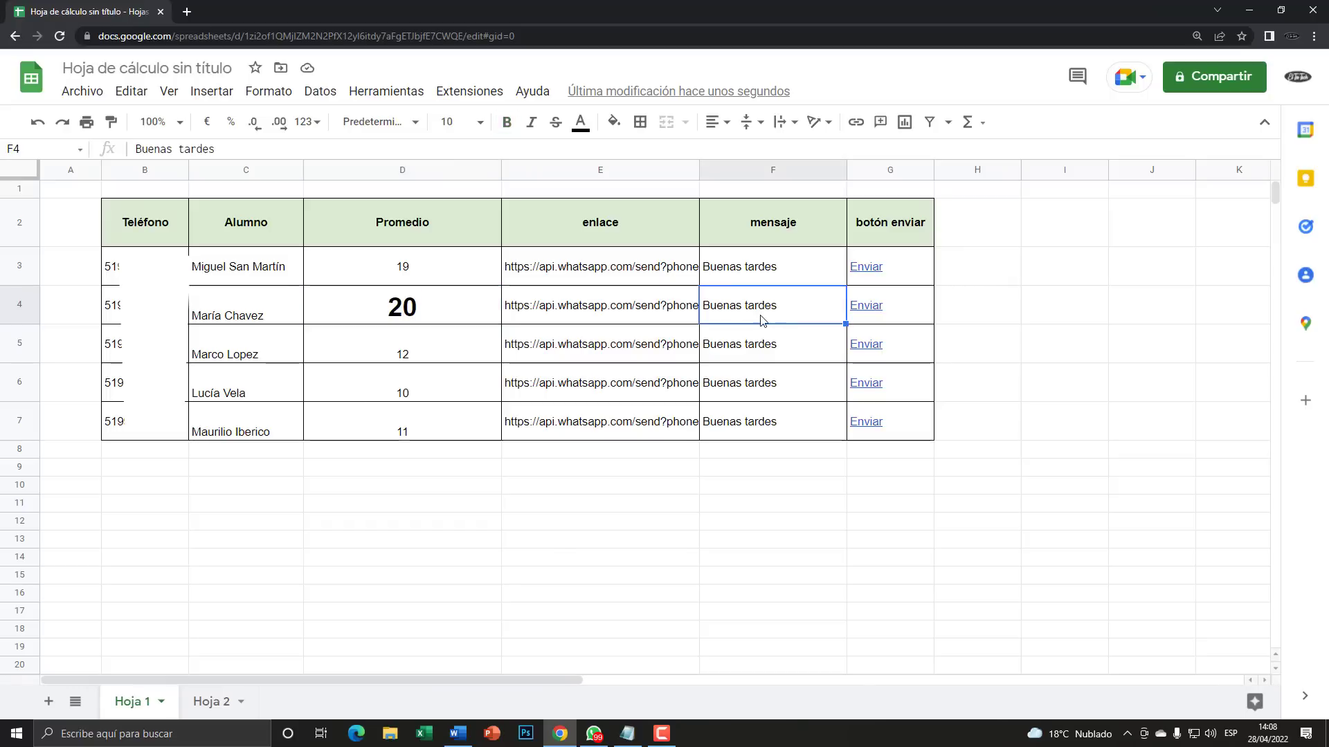
pyautogui.click(416, 309)
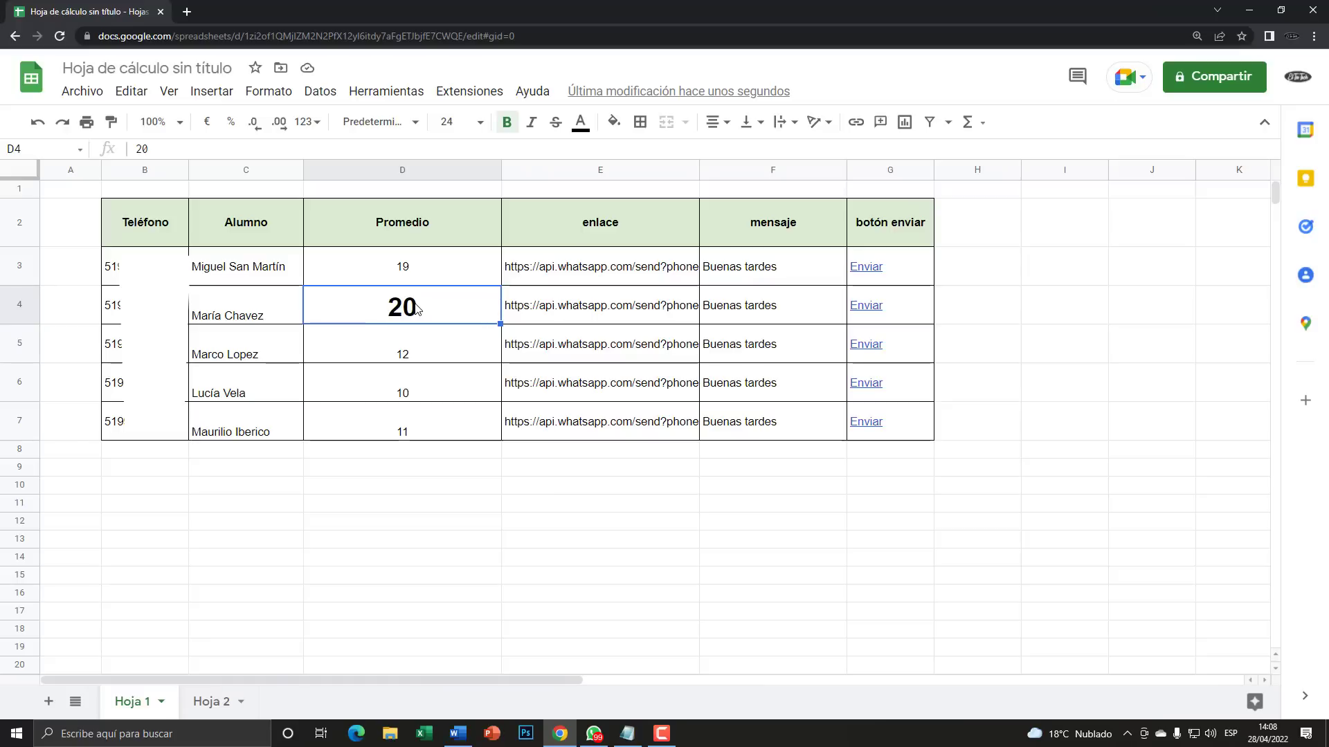
pyautogui.click(187, 12)
pyautogui.write('google')
pyautogui.press('Return')
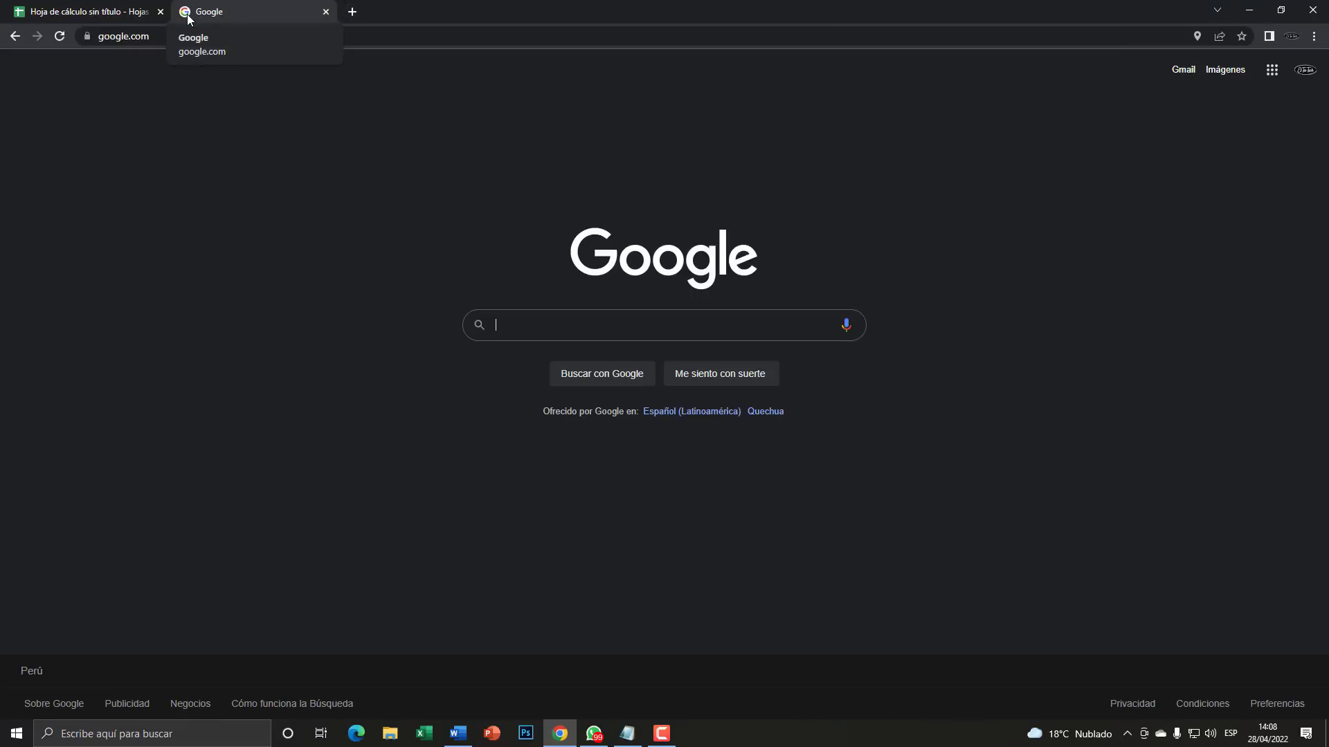
pyautogui.write('descargar')
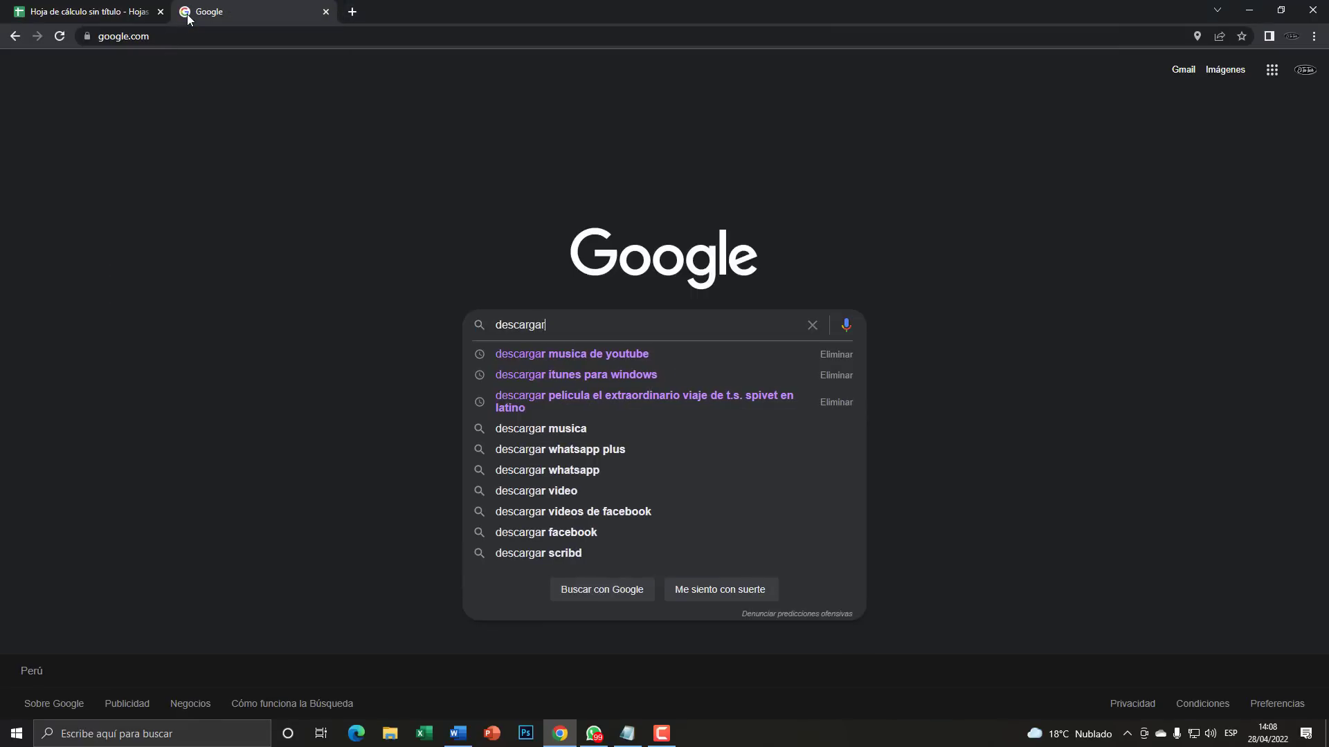
pyautogui.write(' what')
pyautogui.press('Down')
pyautogui.press('Down')
pyautogui.press('Return')
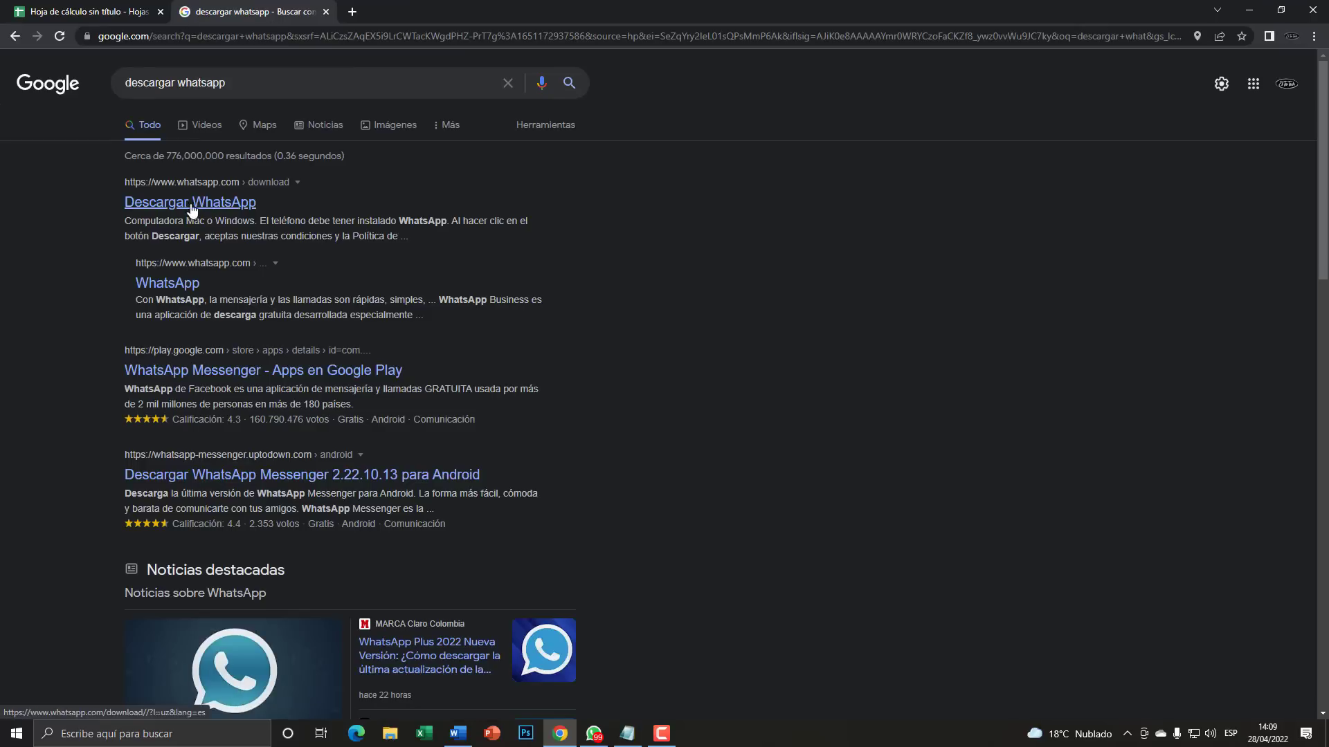
pyautogui.click(211, 202)
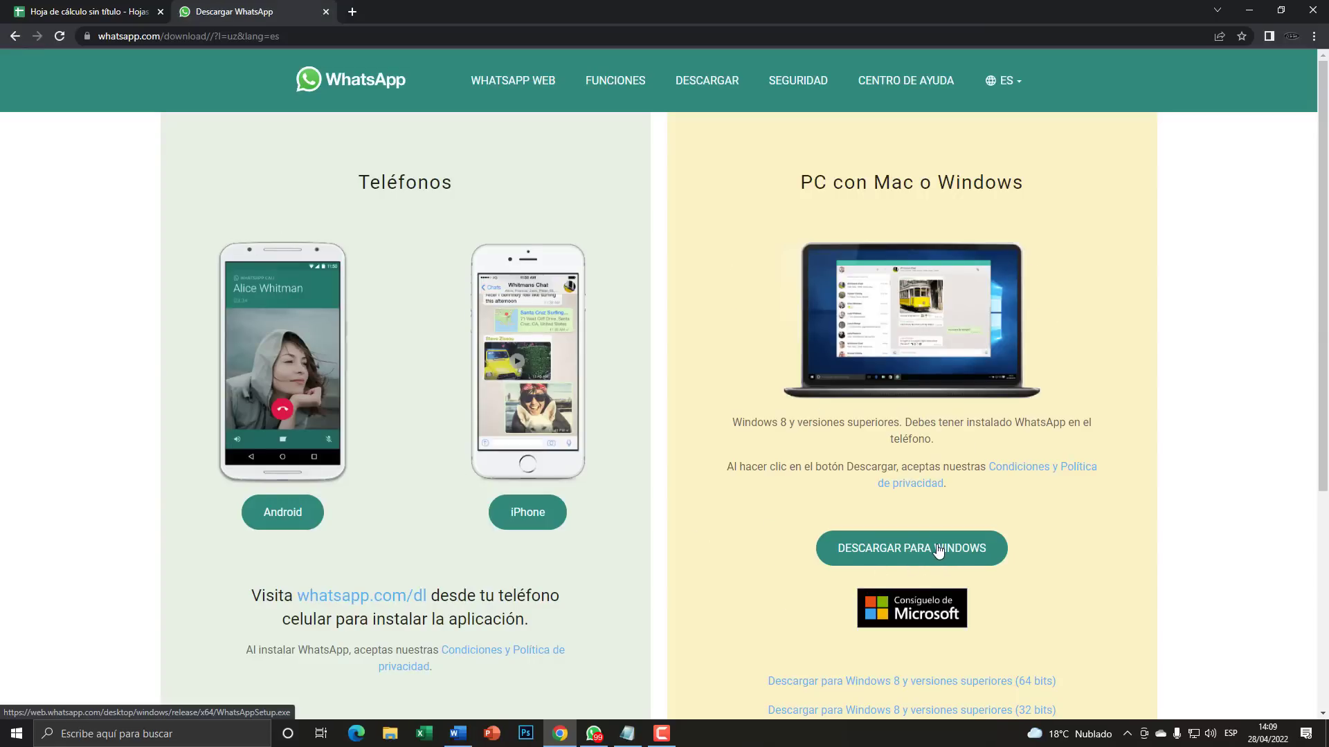
pyautogui.click(326, 12)
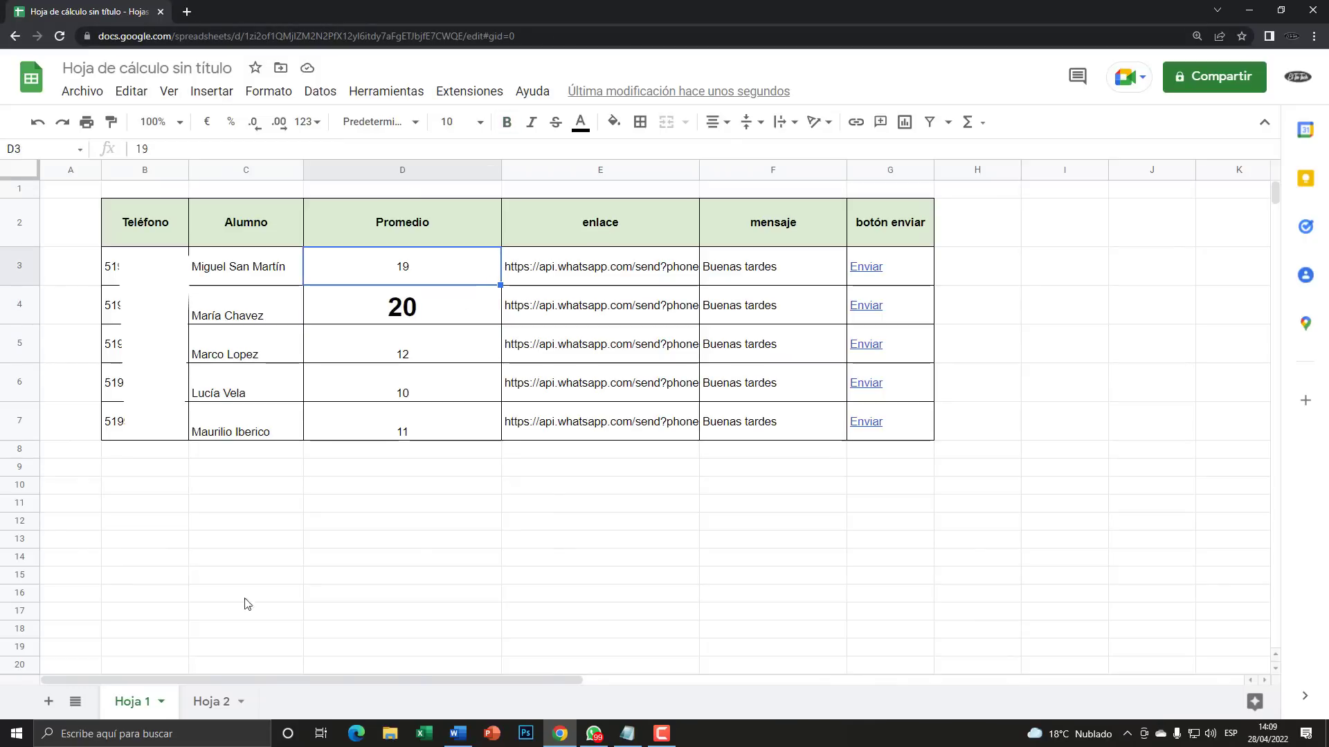
# - On Hoja 2, zoom to 150% and enter the accented header 'Teléfono' in B2
pyautogui.click(210, 702)
pyautogui.click(159, 209)
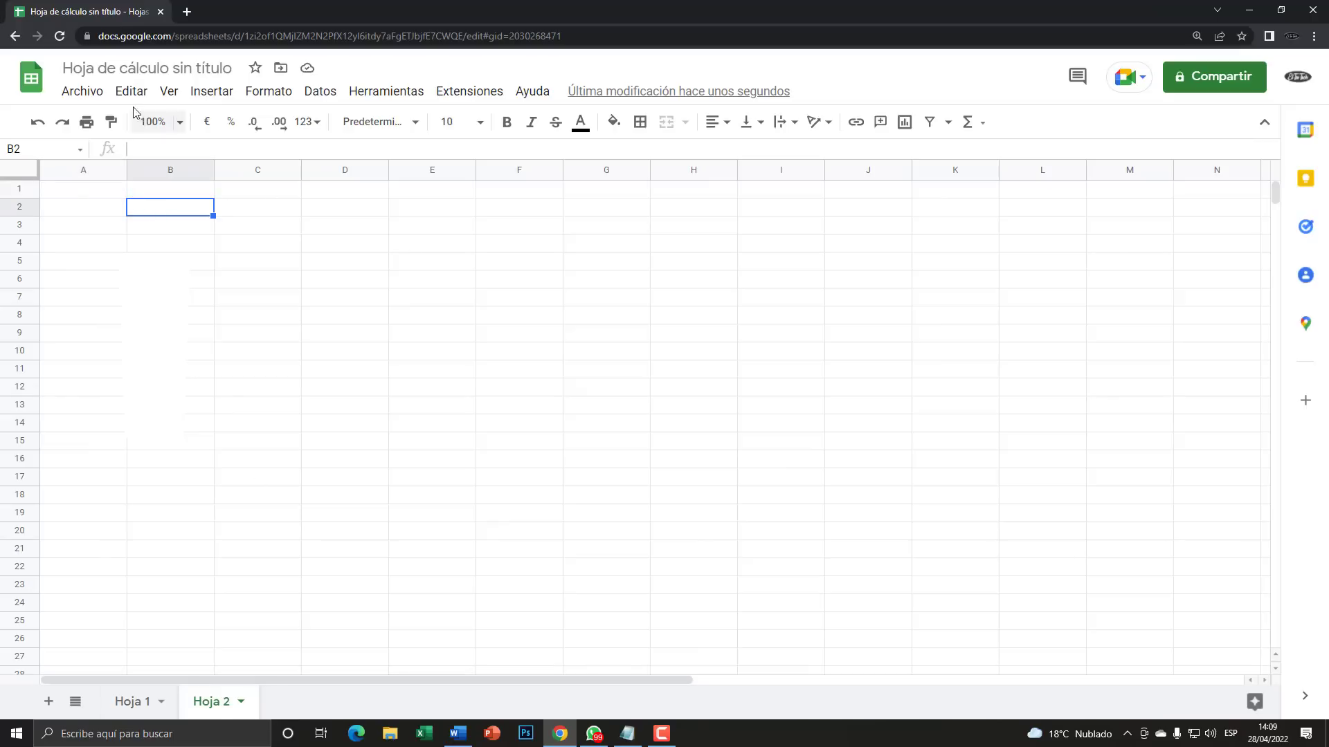
pyautogui.click(182, 130)
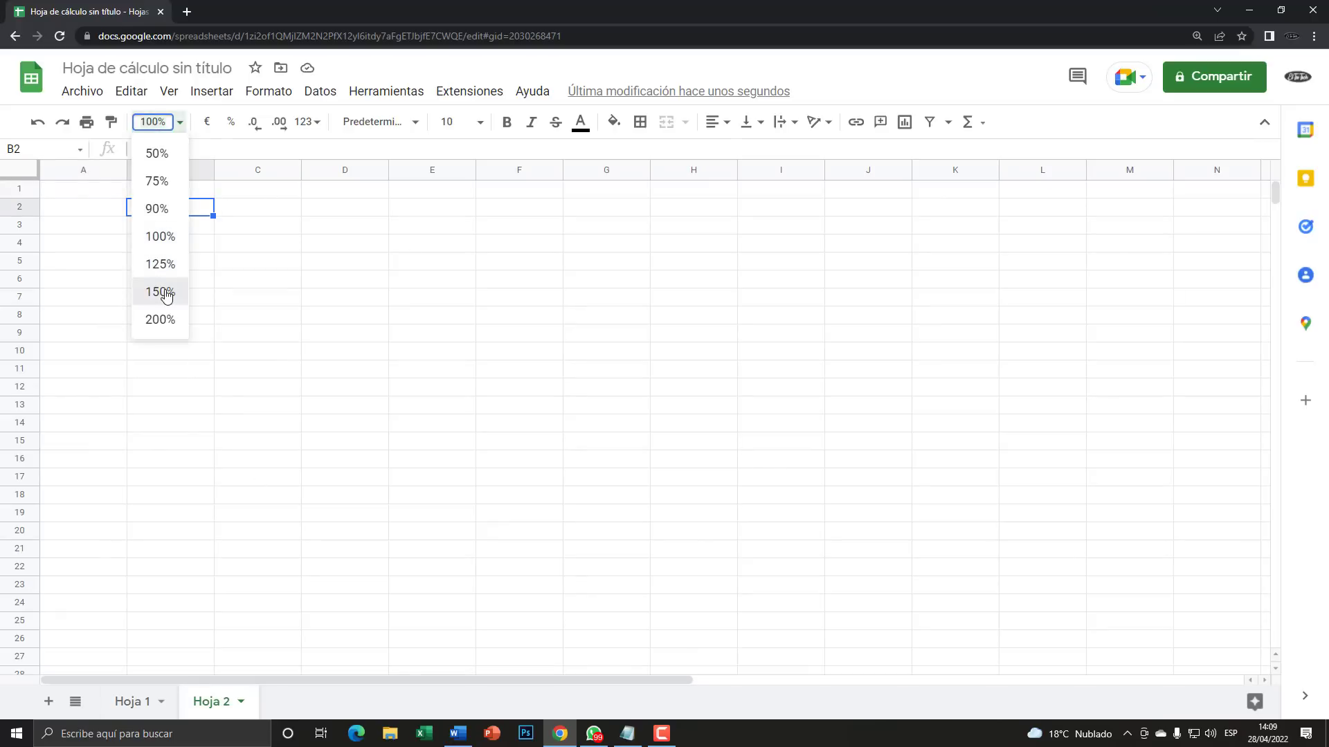
pyautogui.click(170, 291)
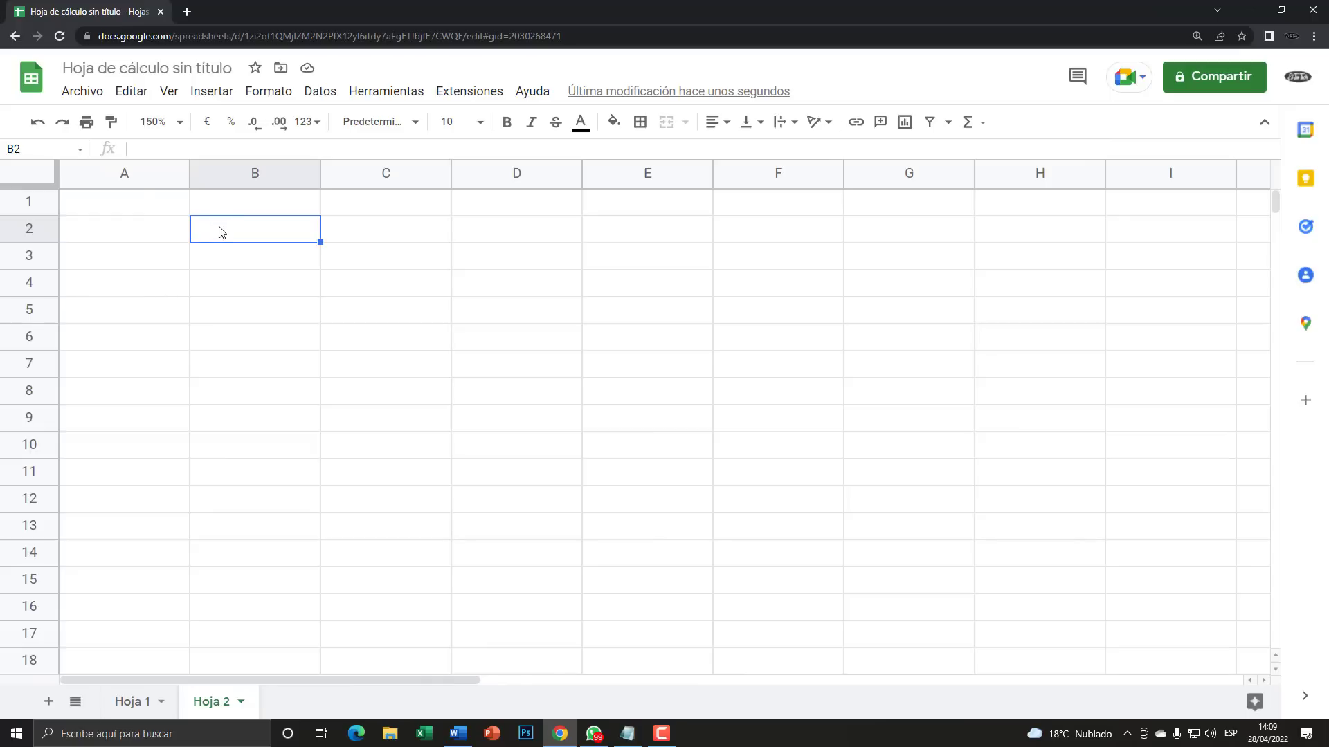
pyautogui.write('Telefono')
pyautogui.press('Tab')
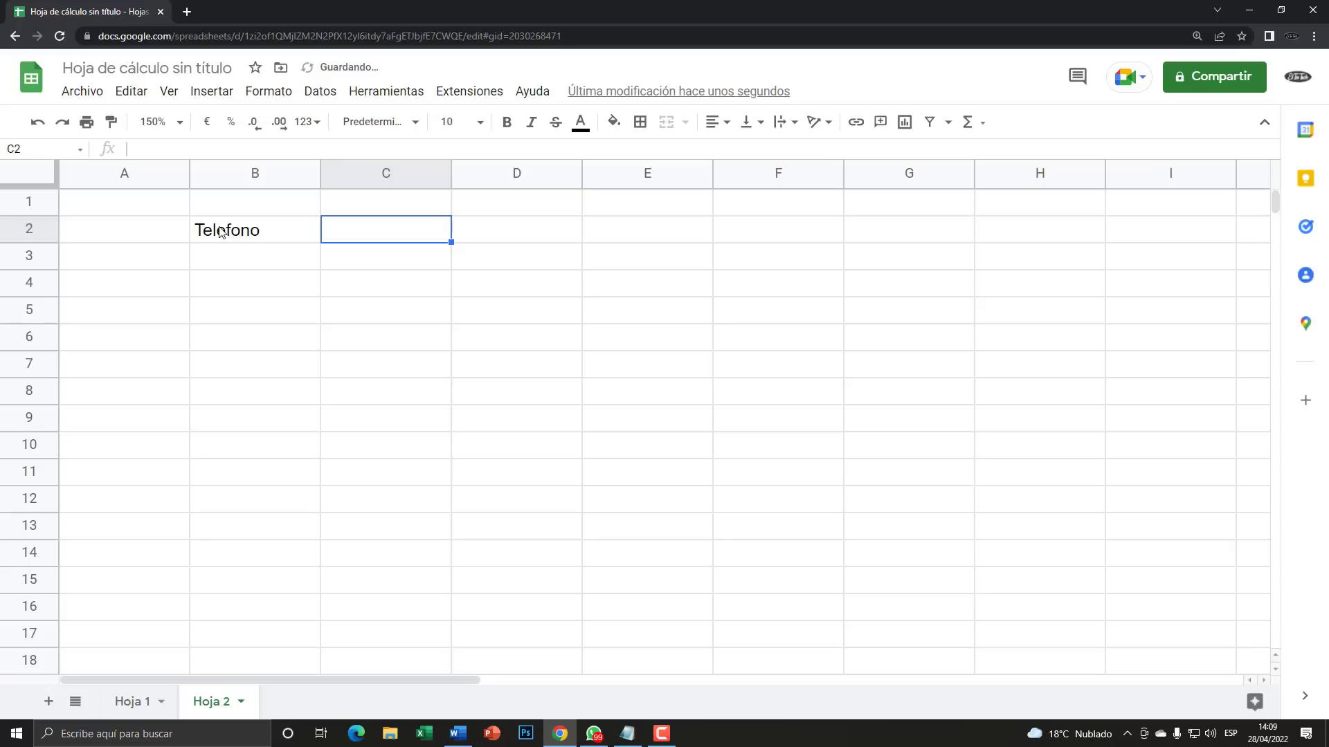
pyautogui.click(220, 232)
pyautogui.doubleClick(222, 231)
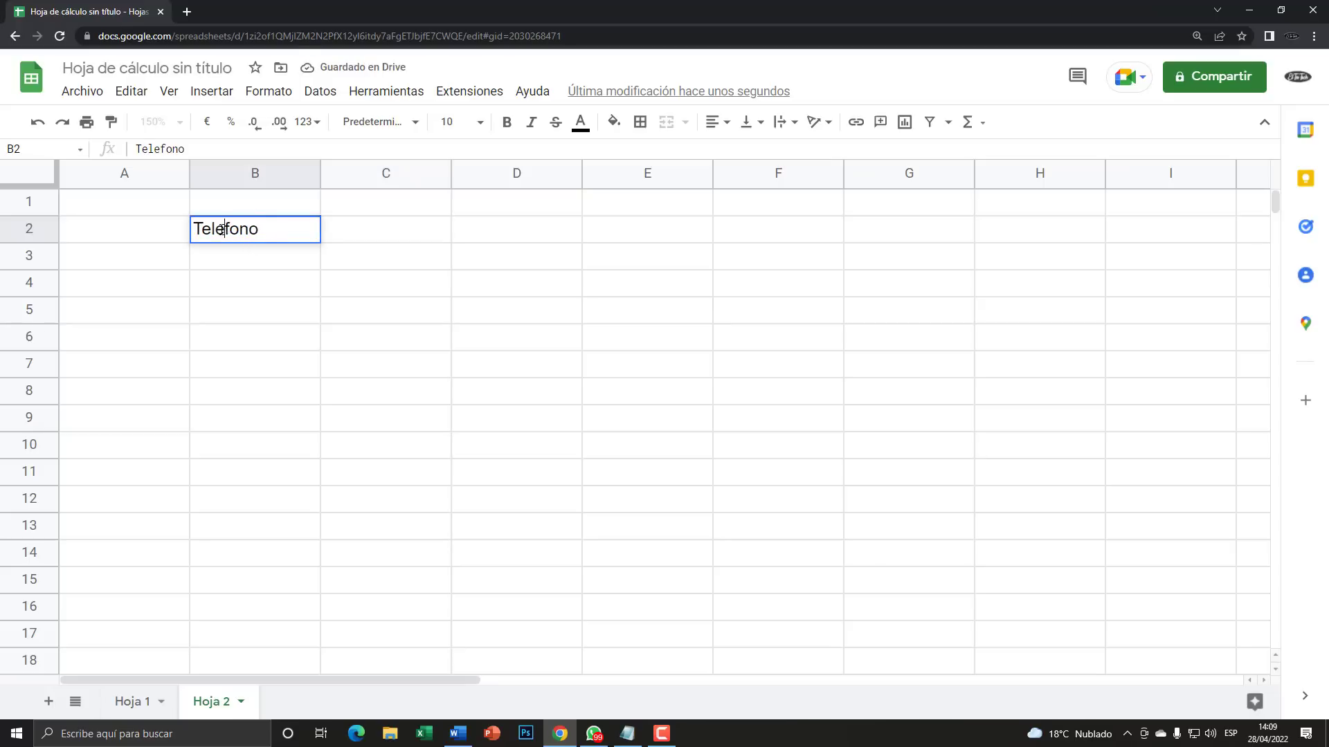
pyautogui.press('BackSpace')
pyautogui.write('é')
pyautogui.press('Tab')
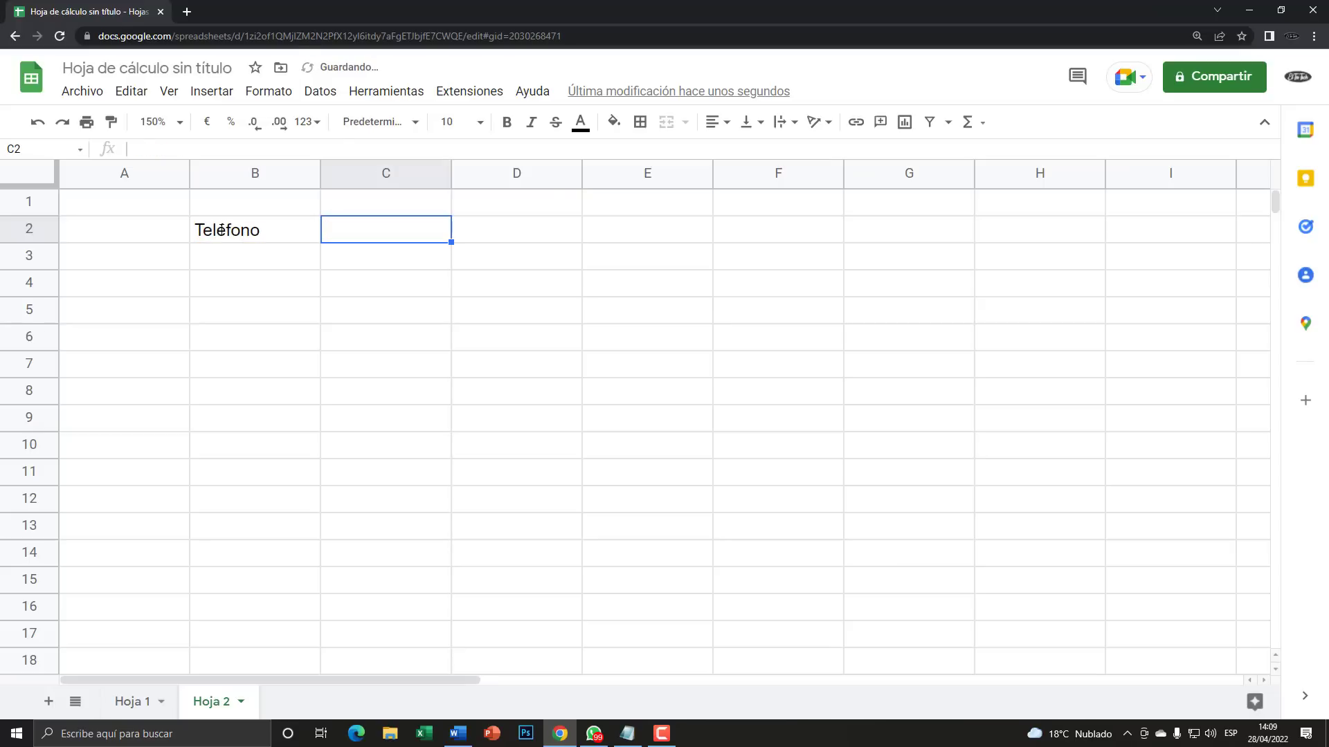
# - Add the headers Alumno, Promedio, Enlace, mensaje and 'botón enviar' across C2 to G2
pyautogui.write('Al')
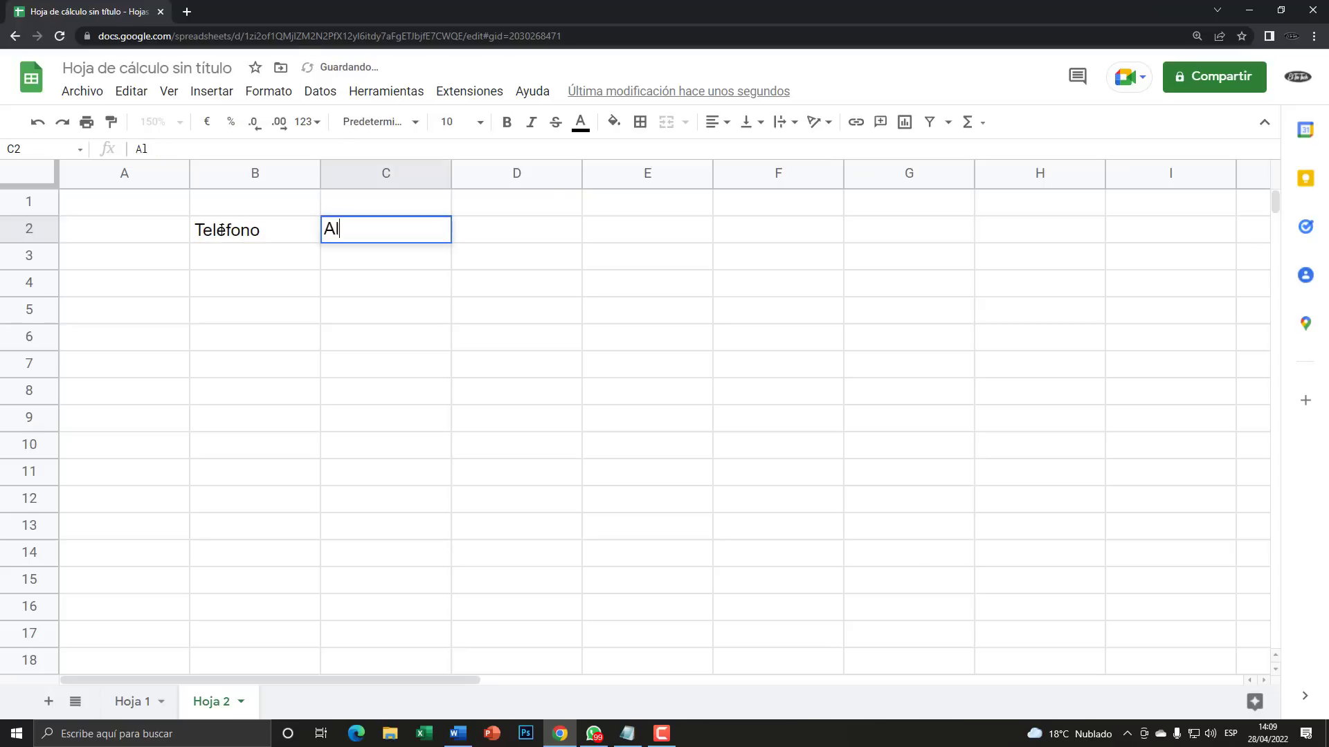
pyautogui.write('umno')
pyautogui.press('Tab')
pyautogui.write('Promed')
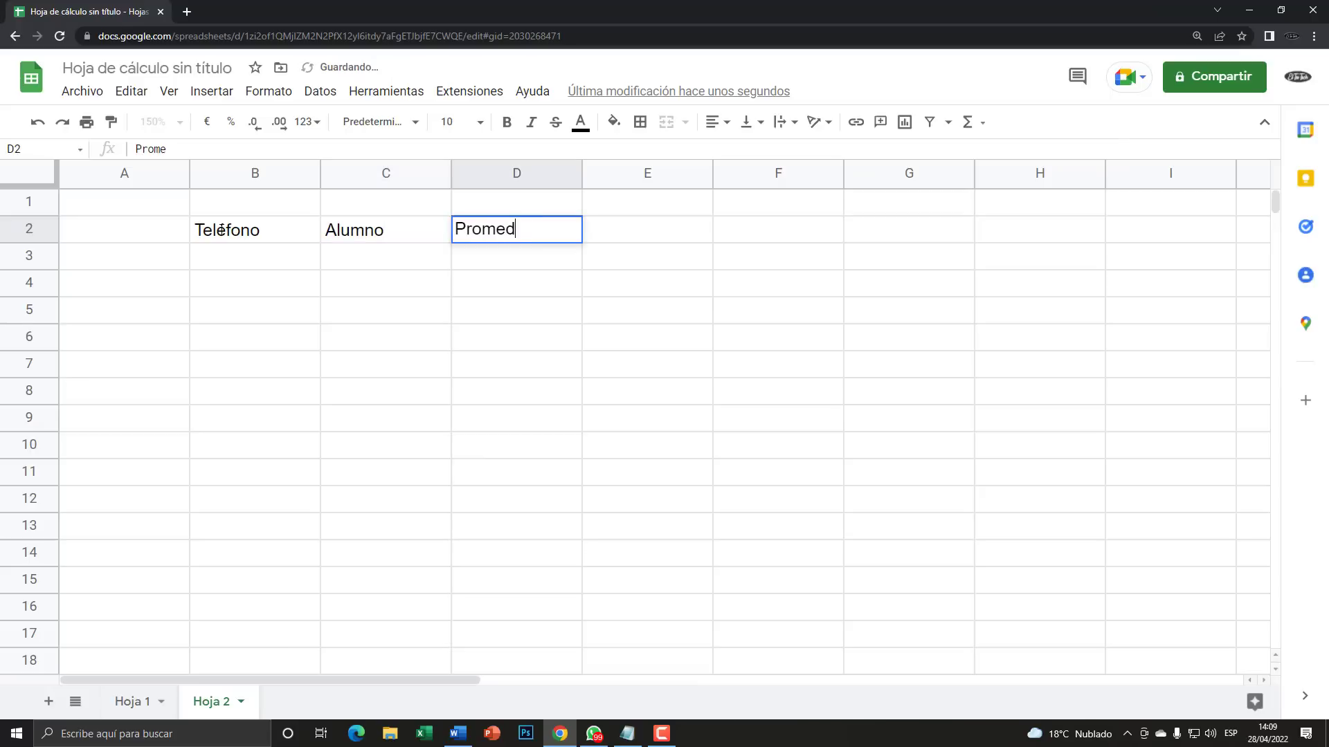
pyautogui.write('io')
pyautogui.press('Tab')
pyautogui.write('En')
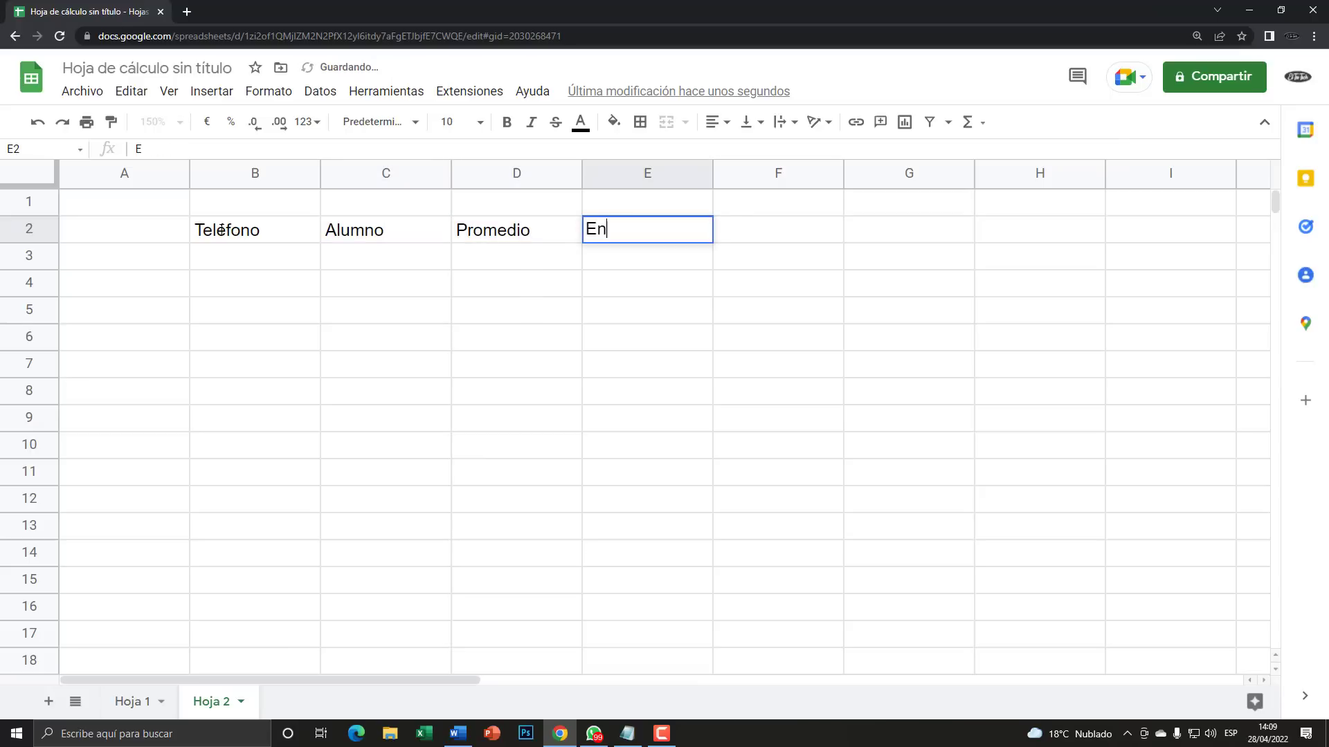
pyautogui.write('lace')
pyautogui.press('Tab')
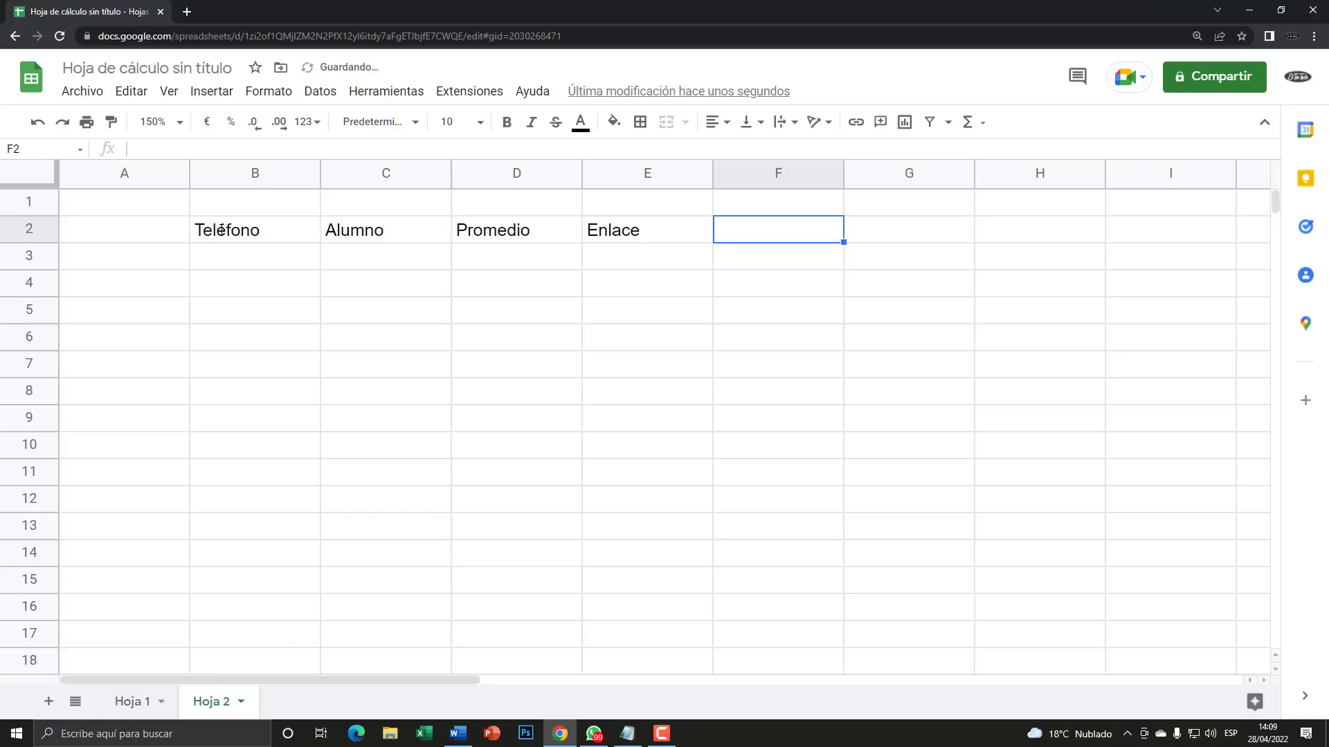
pyautogui.write('mensa')
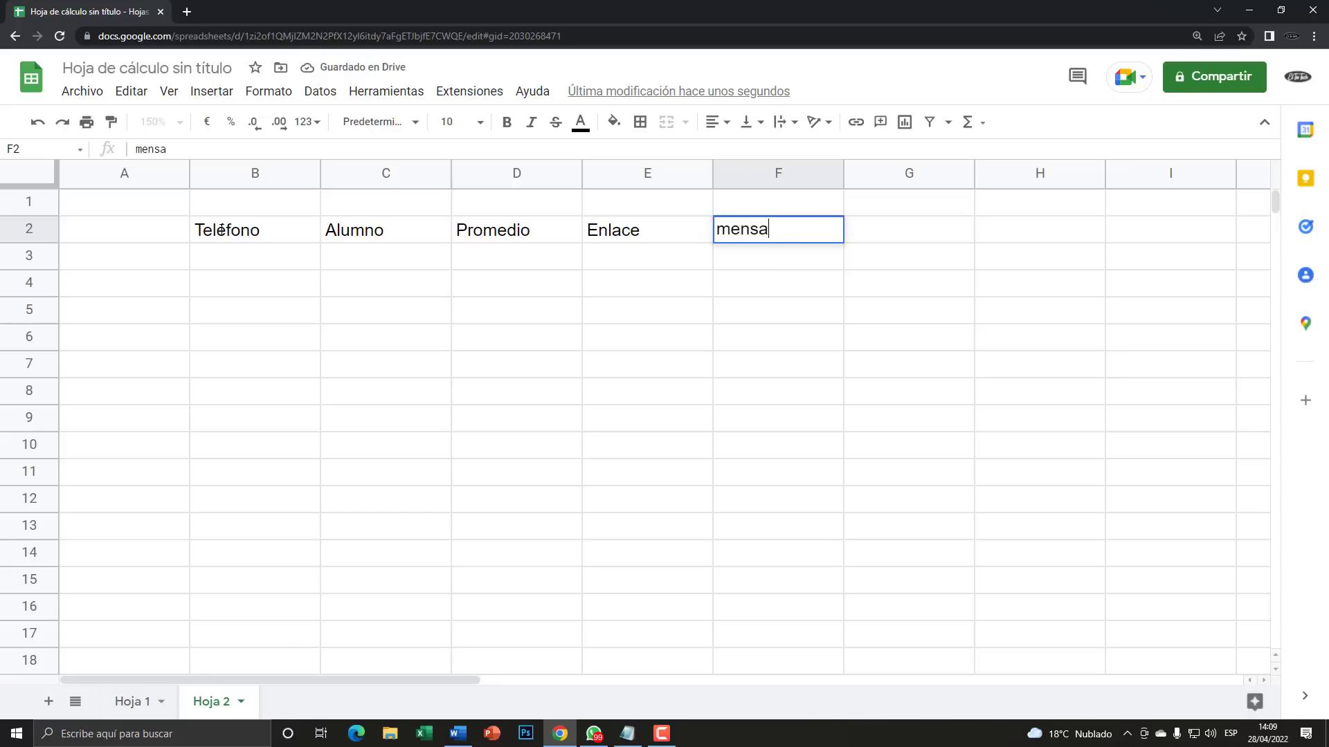
pyautogui.write('jes')
pyautogui.press('BackSpace')
pyautogui.click(753, 262)
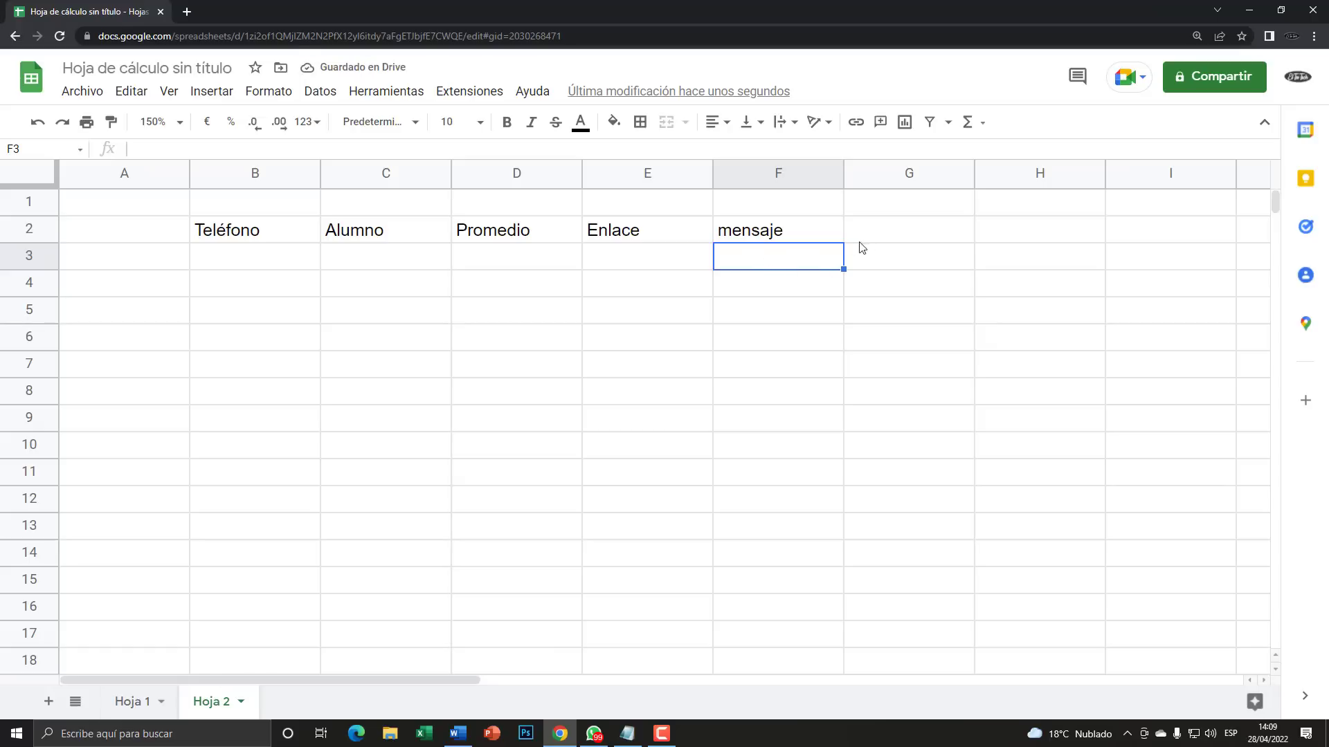
pyautogui.click(889, 241)
pyautogui.write('botón ')
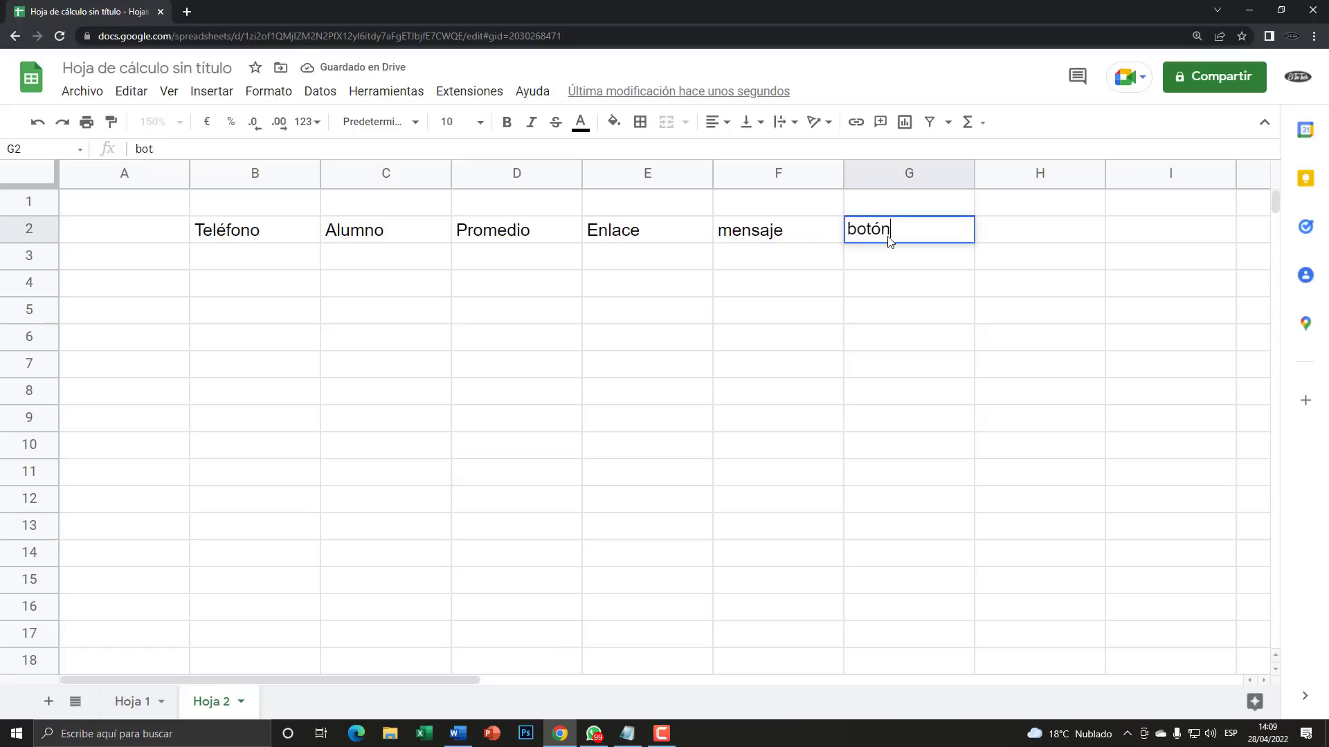
pyautogui.write('enviar')
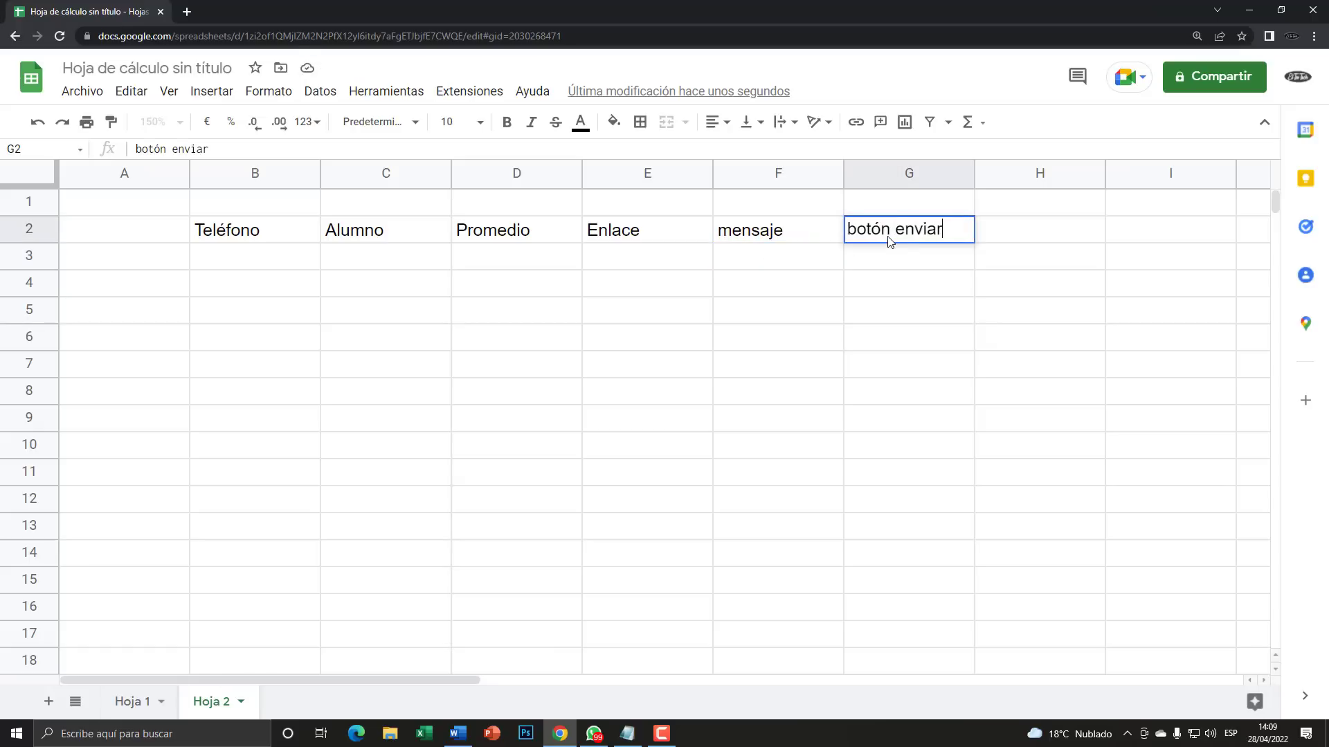
# - Narrow column A and put borders on every cell of B2:G4
pyautogui.moveTo(314, 231); pyautogui.dragTo(873, 288)
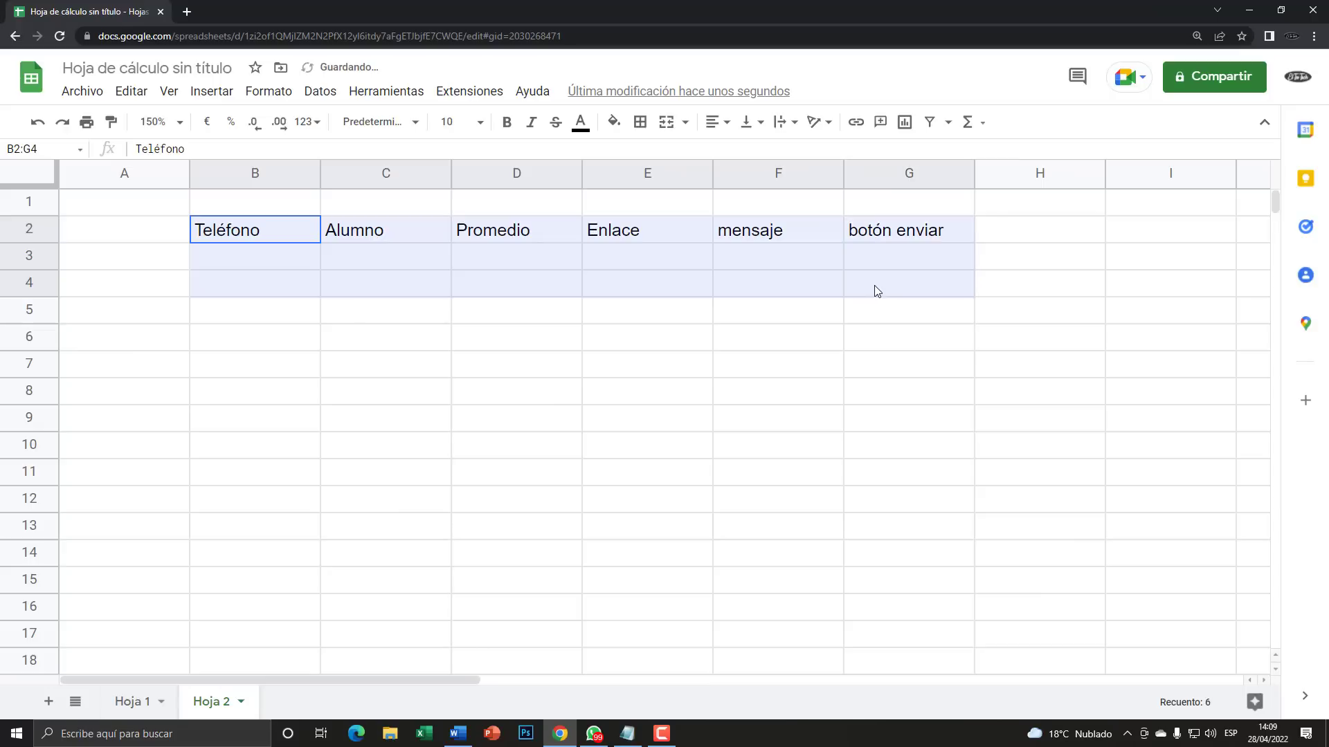
pyautogui.moveTo(189, 173); pyautogui.dragTo(129, 173)
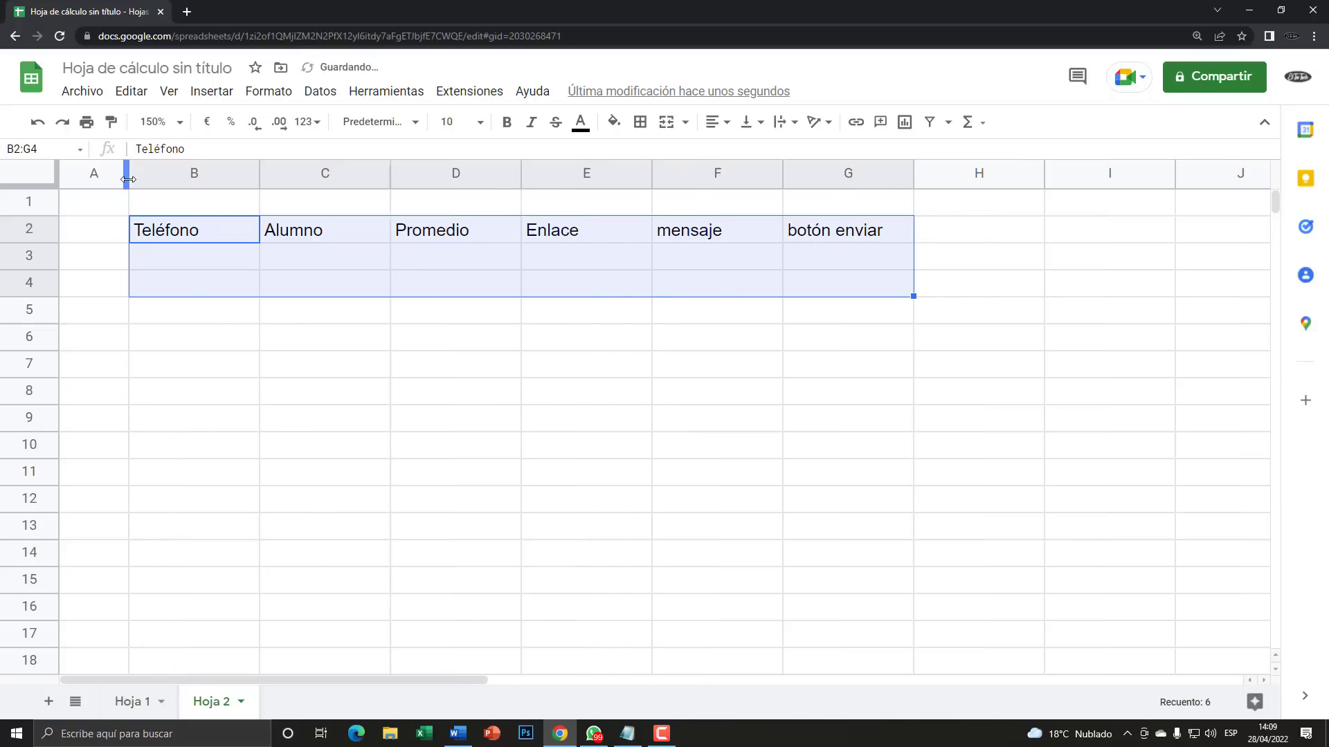
pyautogui.click(640, 121)
pyautogui.click(646, 155)
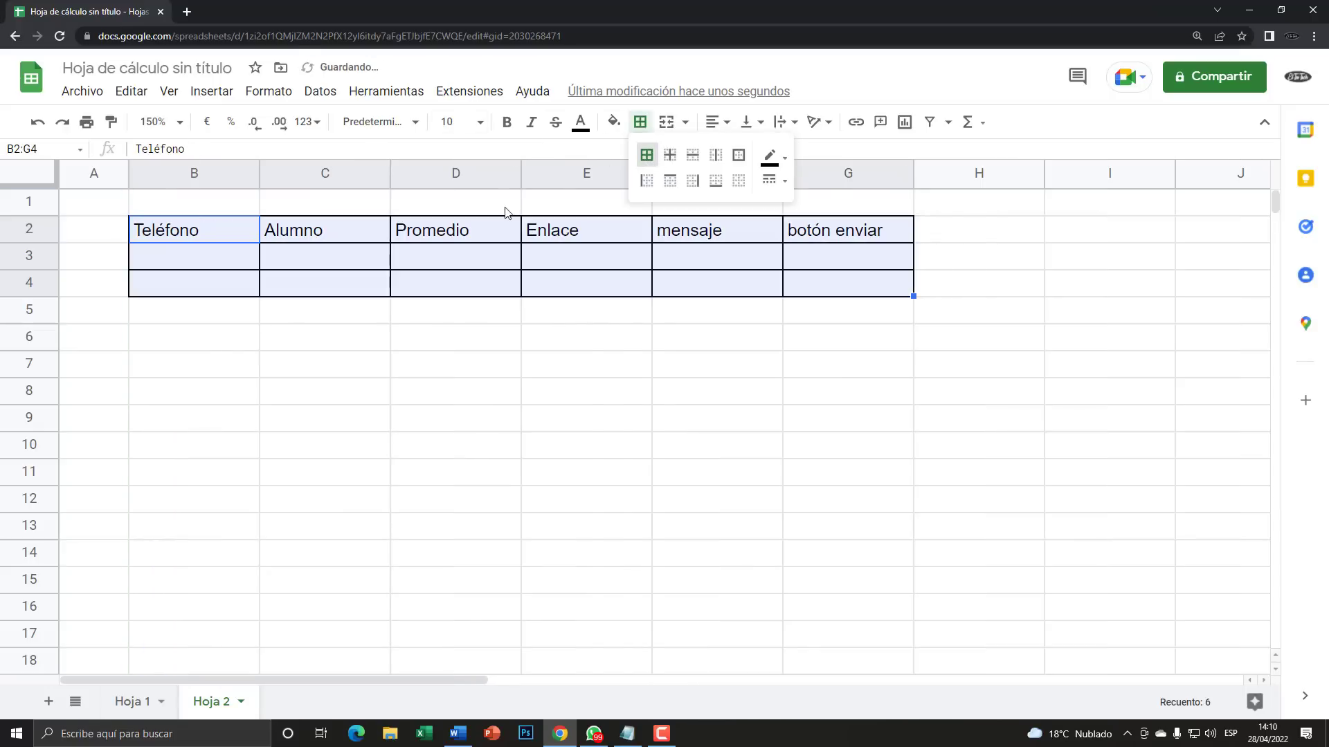
# - Shade the header row B2:G2 light yellow
pyautogui.moveTo(183, 237); pyautogui.dragTo(845, 230)
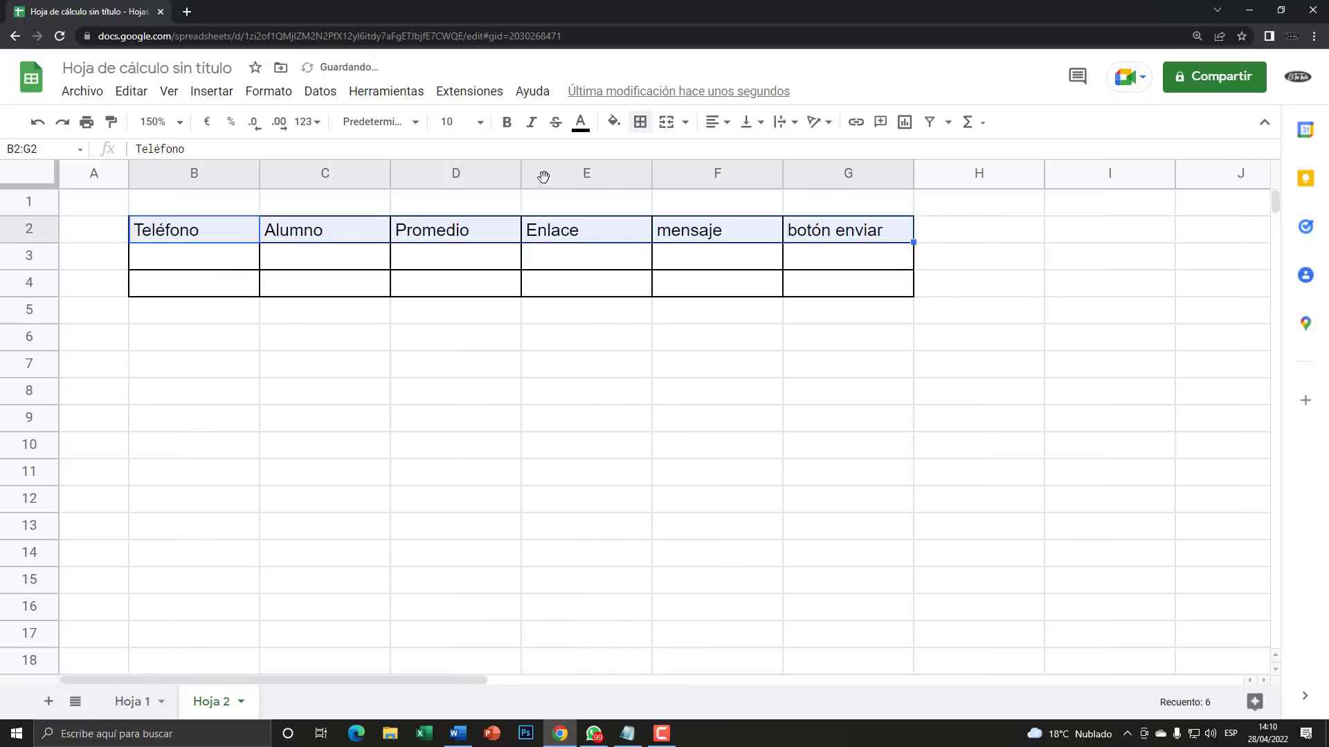
pyautogui.click(613, 123)
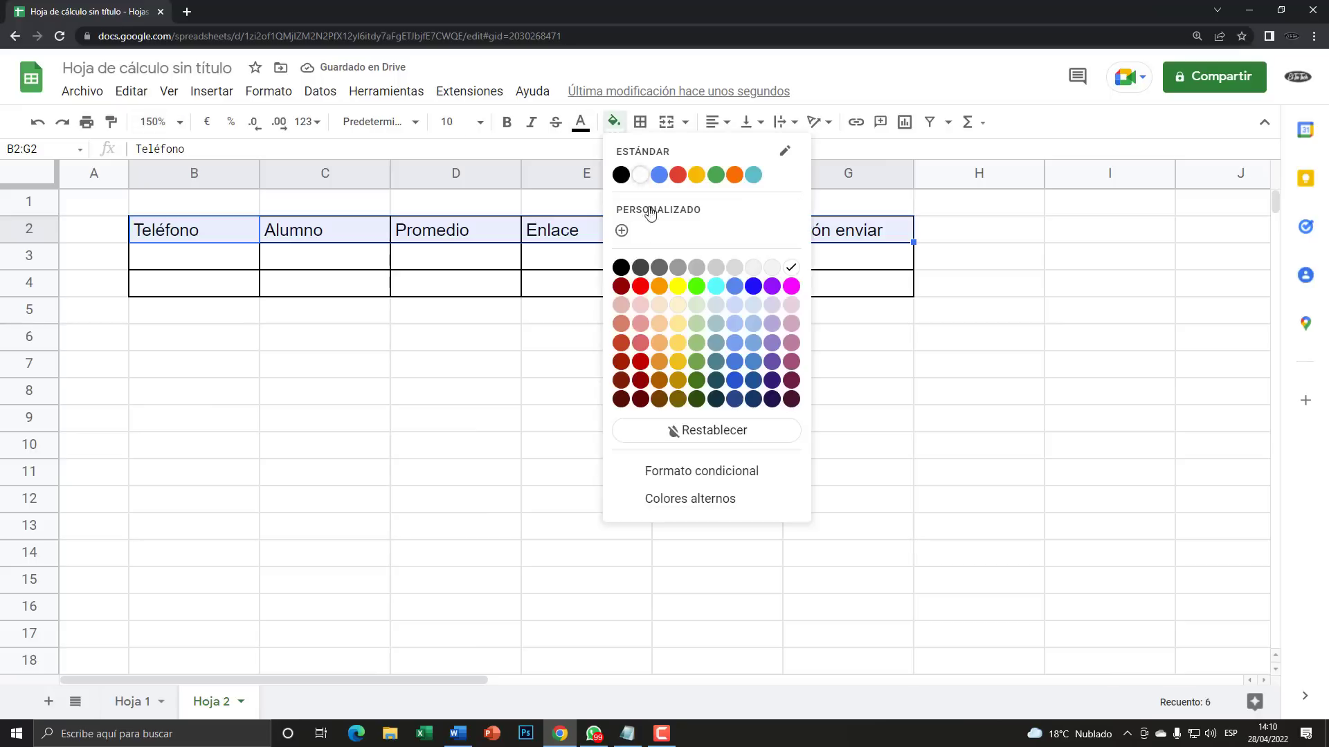
pyautogui.click(677, 305)
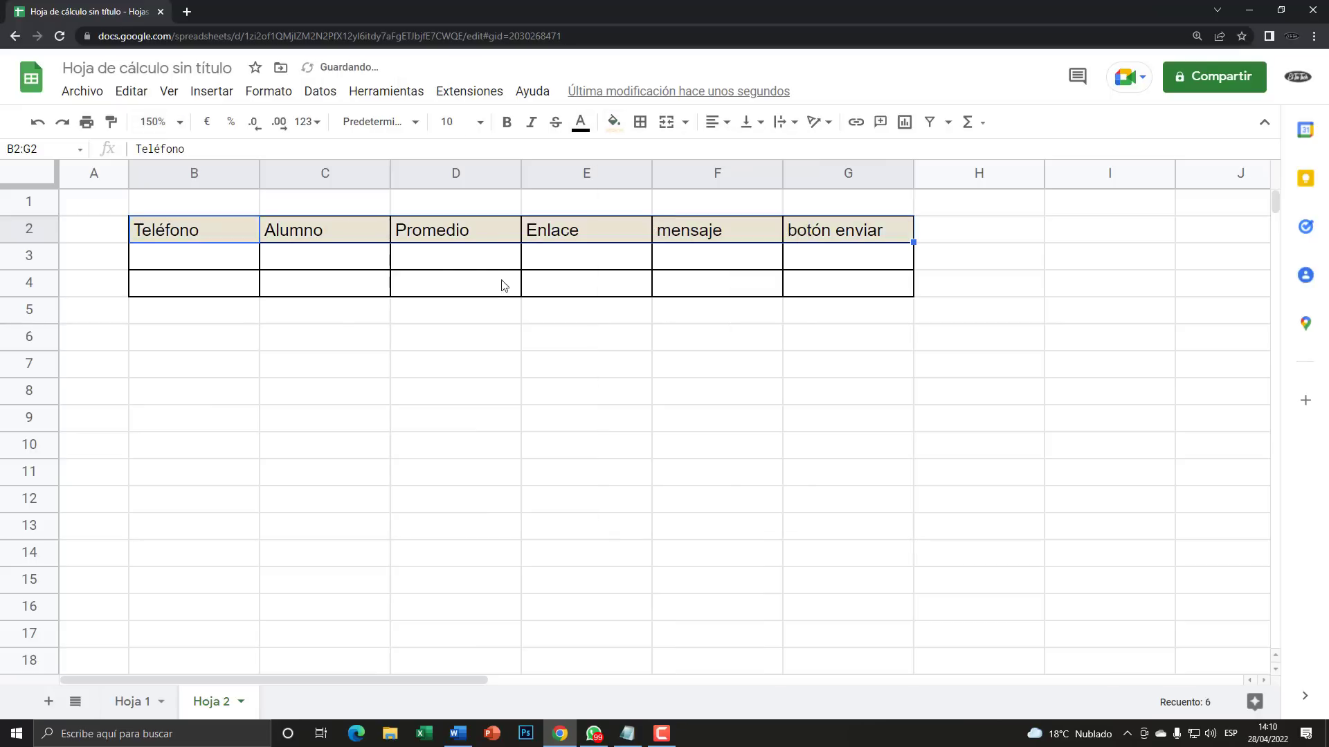
pyautogui.click(436, 267)
pyautogui.click(223, 267)
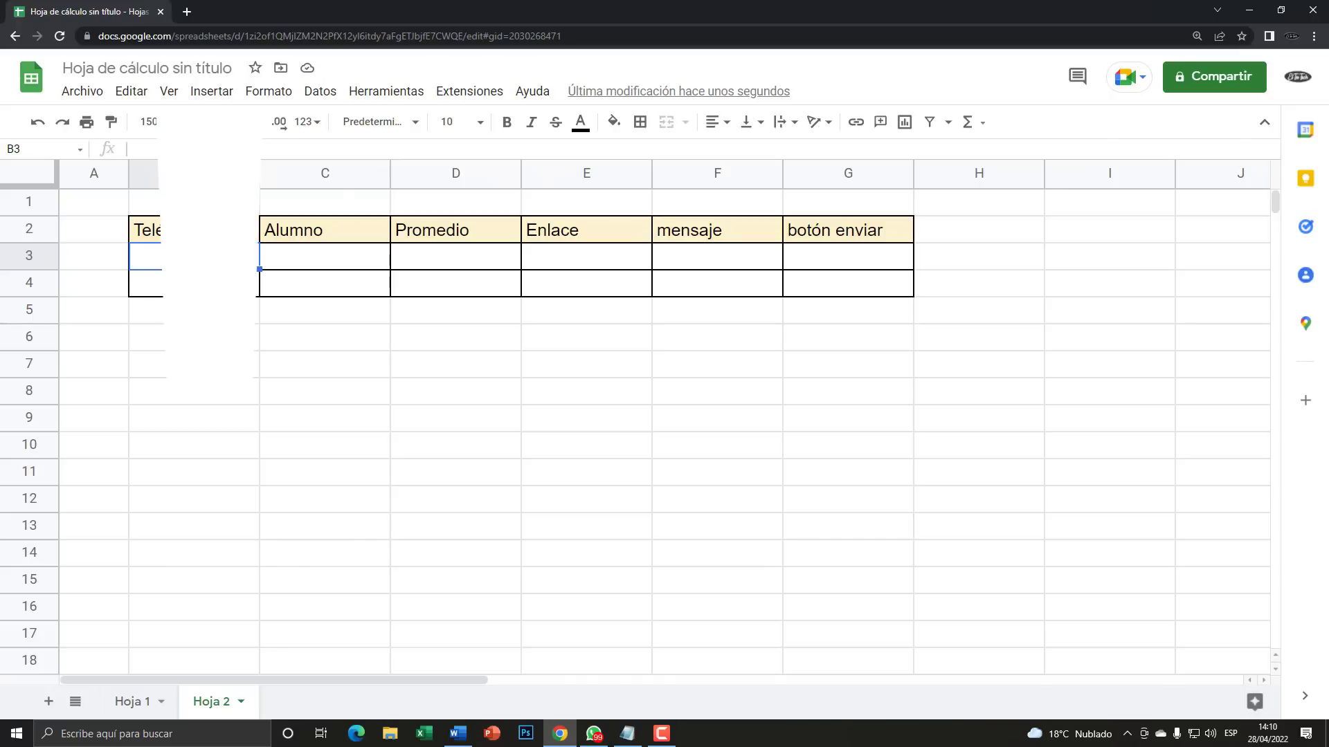
# - Enter two students' phone numbers in B3:B4 and their names in C3:C4
pyautogui.write('51')
pyautogui.write('9')
pyautogui.press('Return')
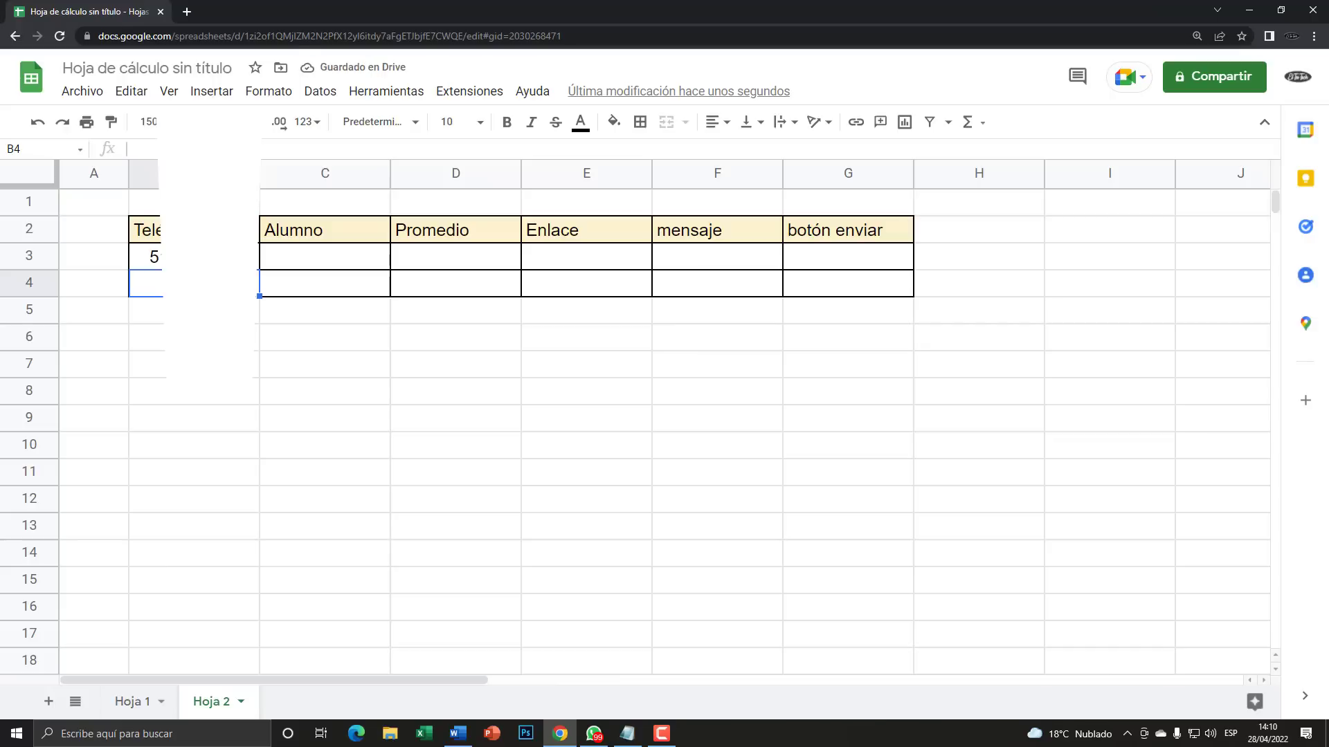
pyautogui.write('519')
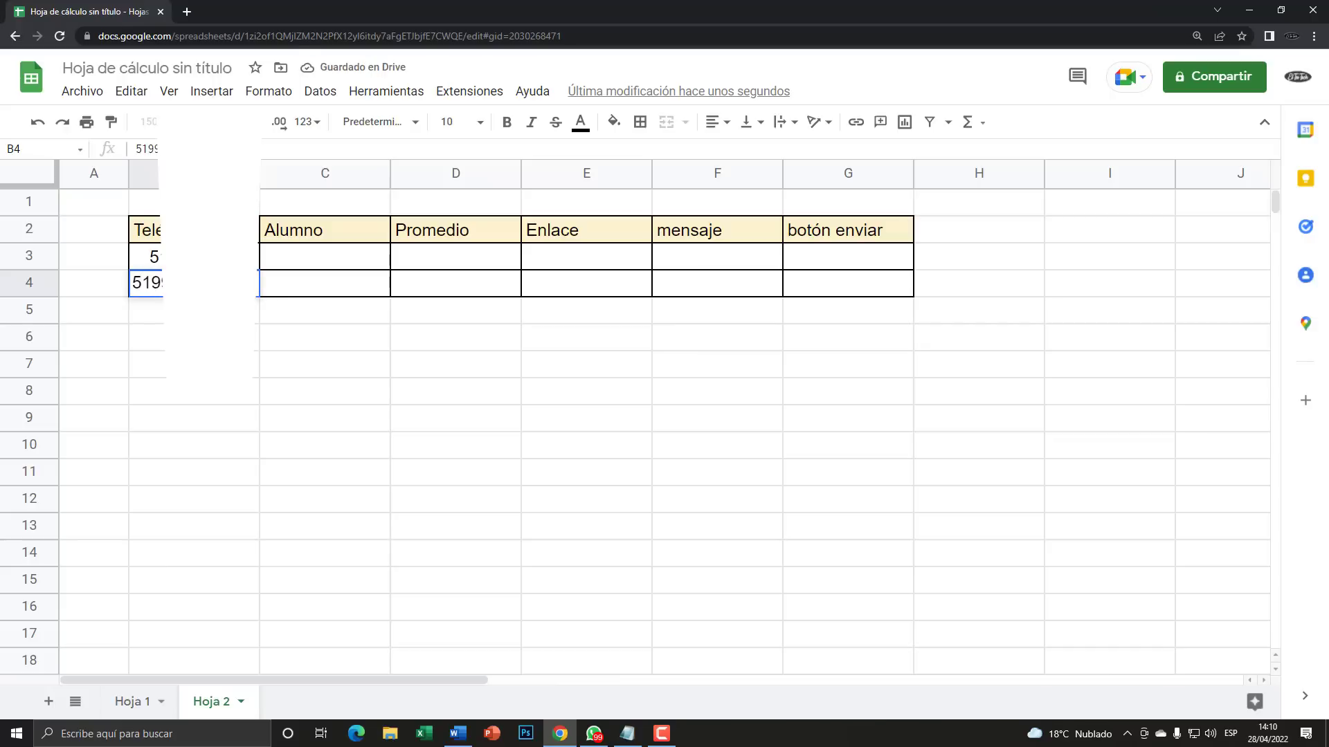
pyautogui.click(338, 261)
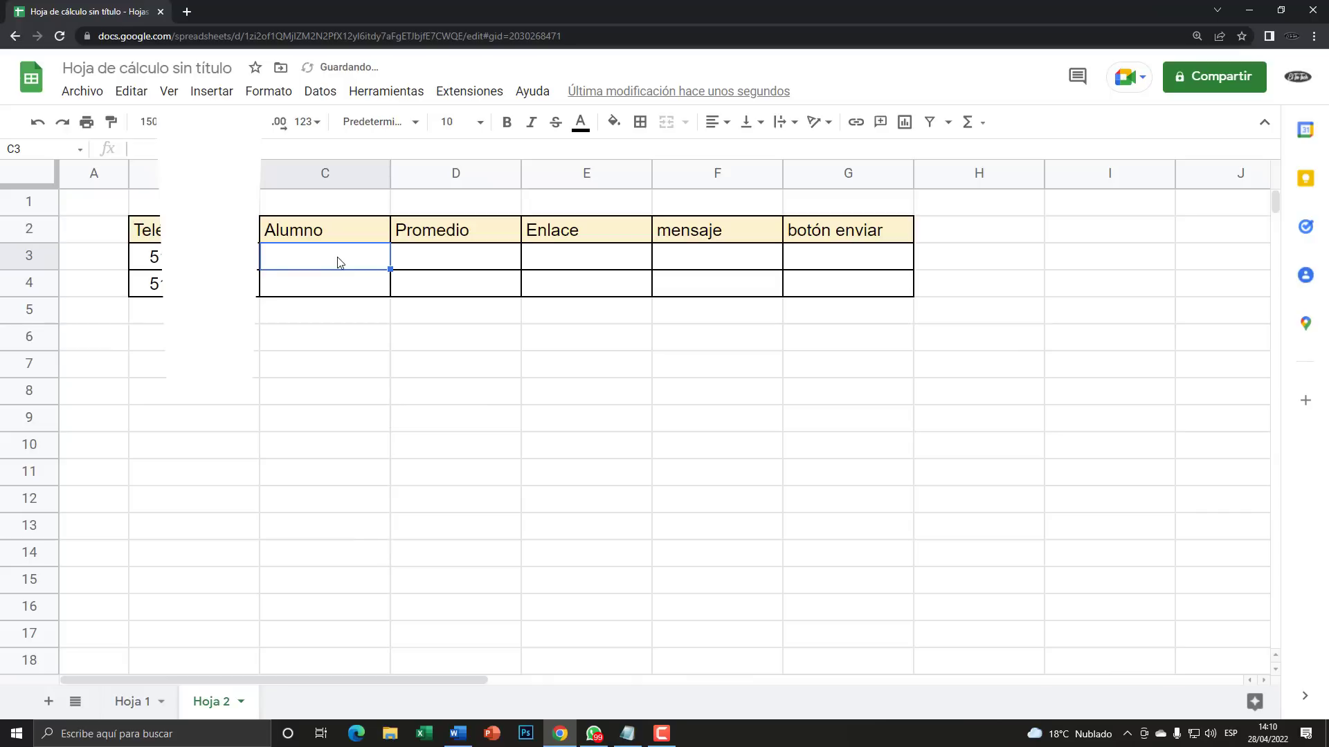
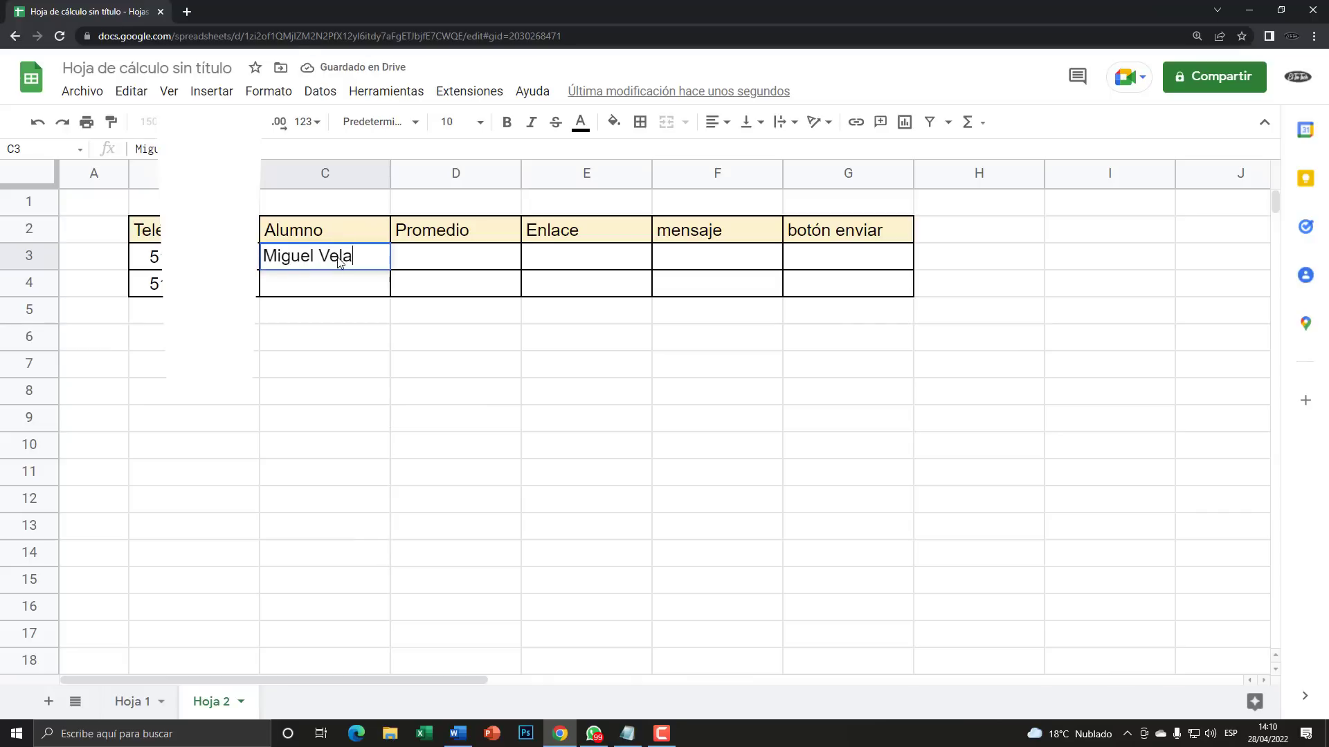
pyautogui.press('Return')
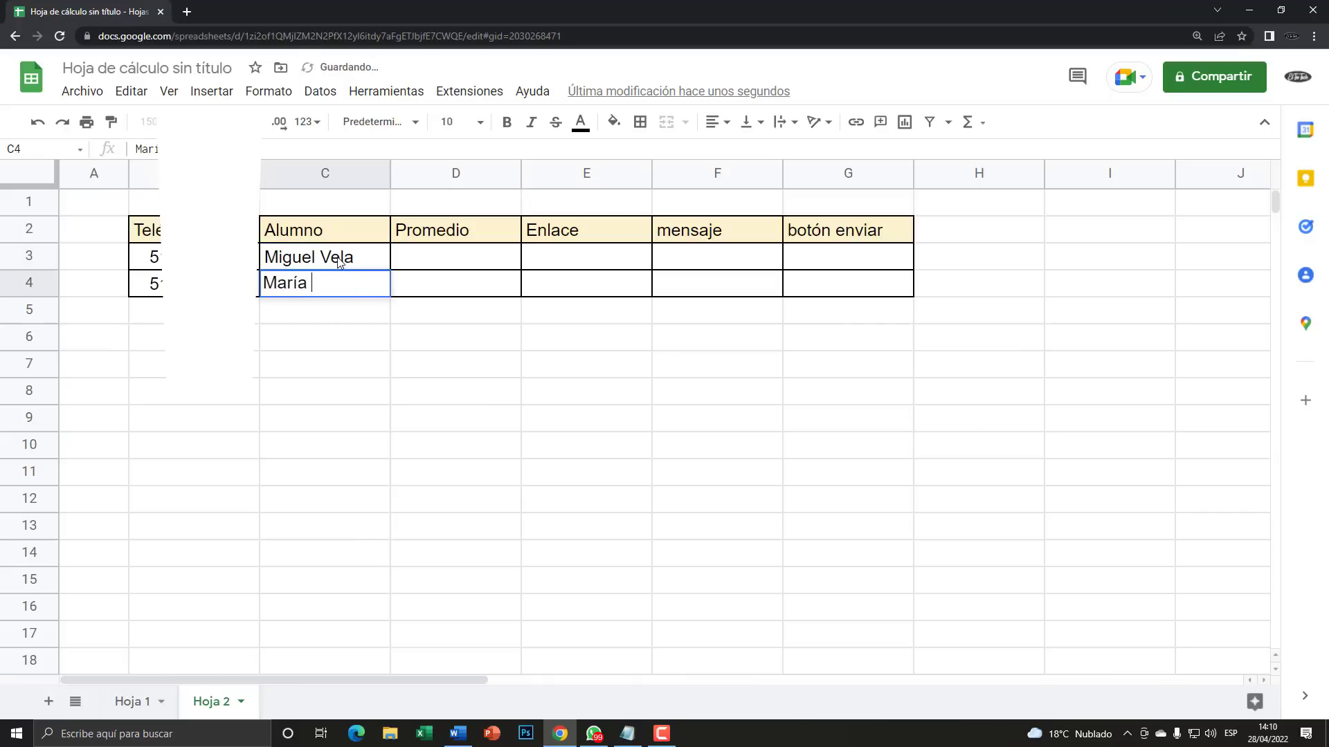
pyautogui.click(474, 260)
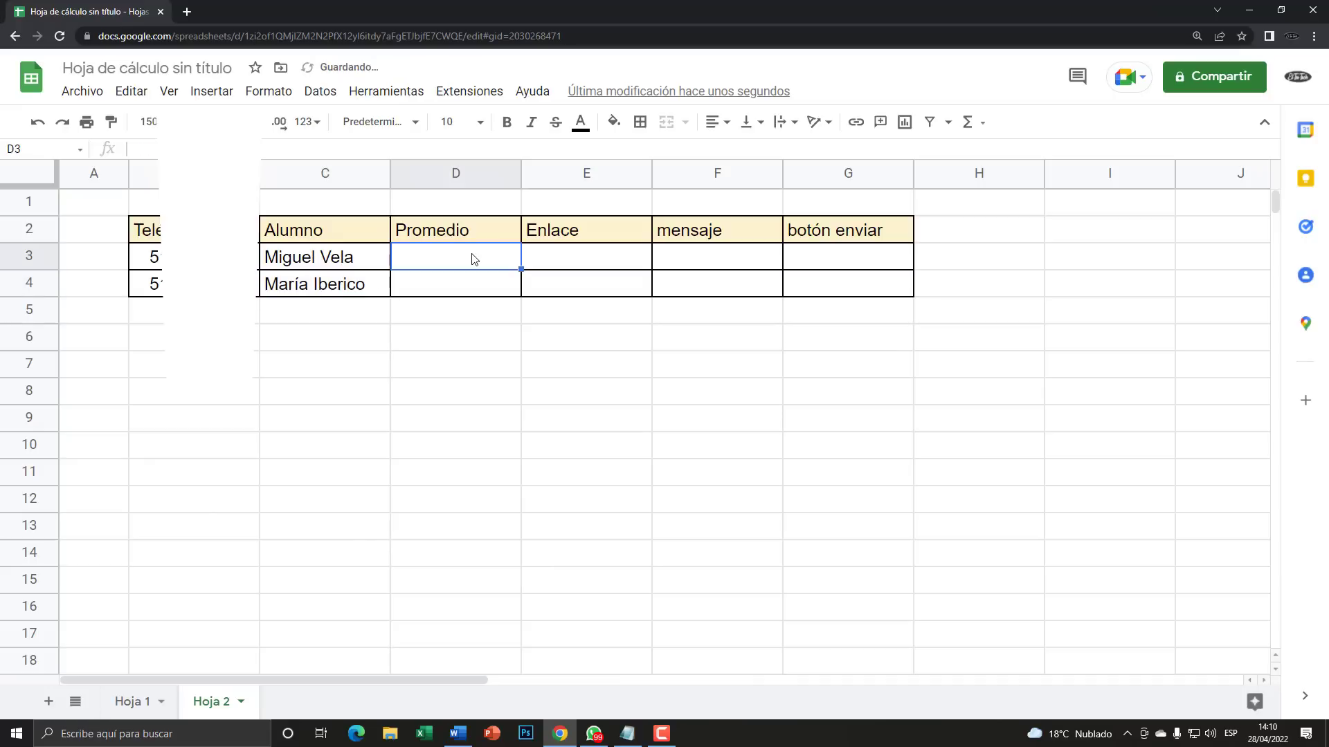
# - Enter the averages 18 and 17 in D3 and D4
pyautogui.write('18')
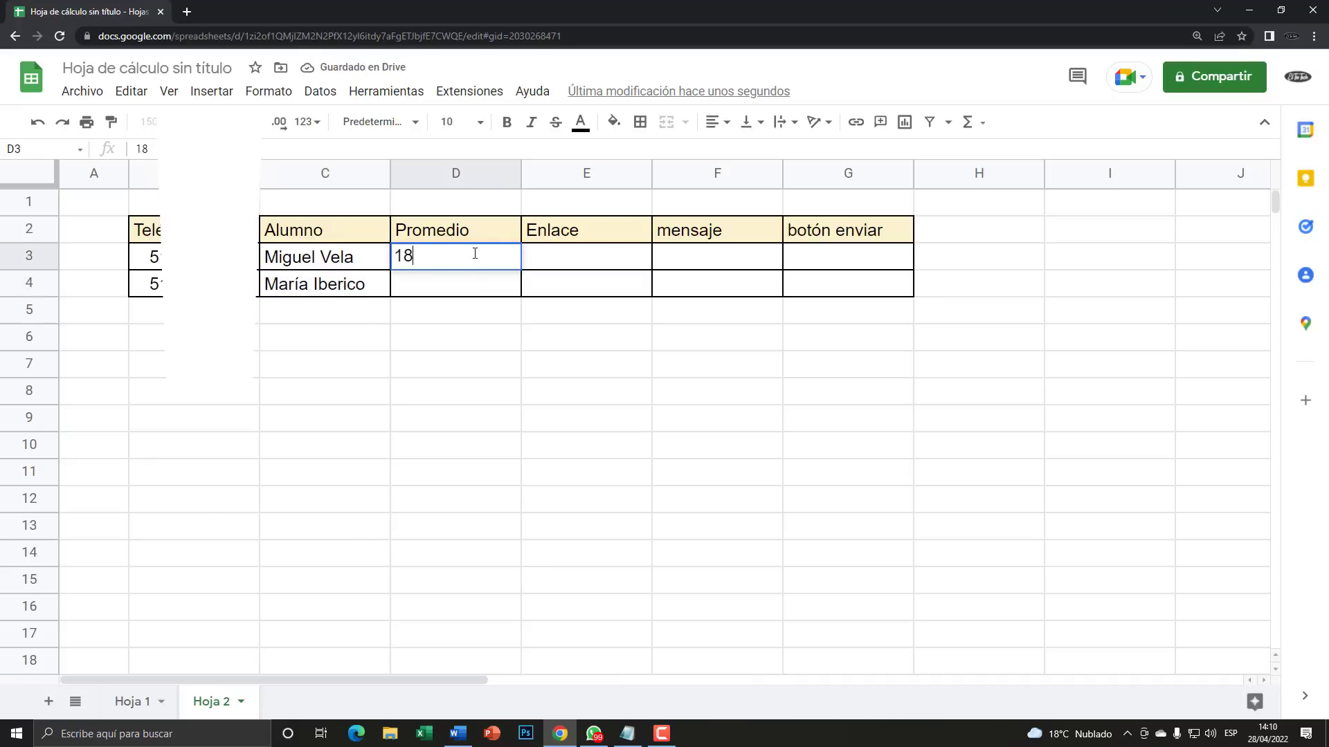
pyautogui.click(442, 286)
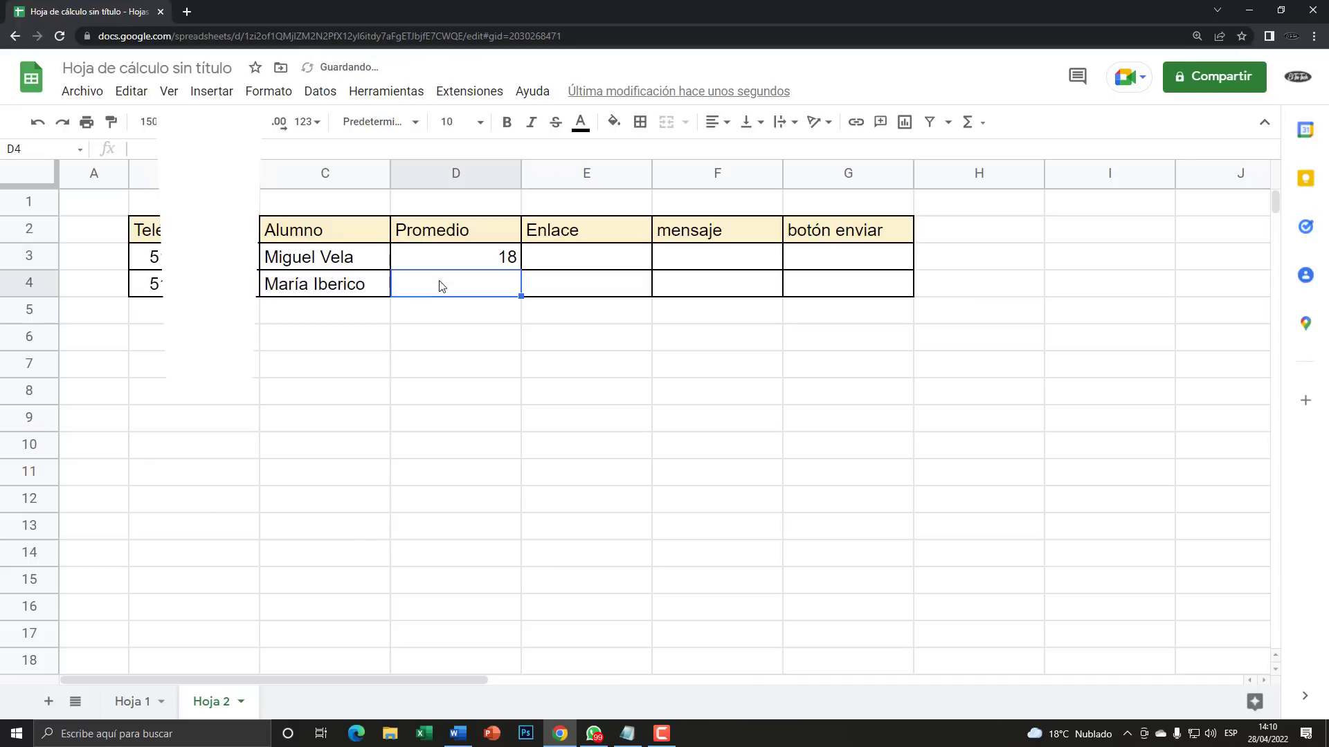
pyautogui.write('17')
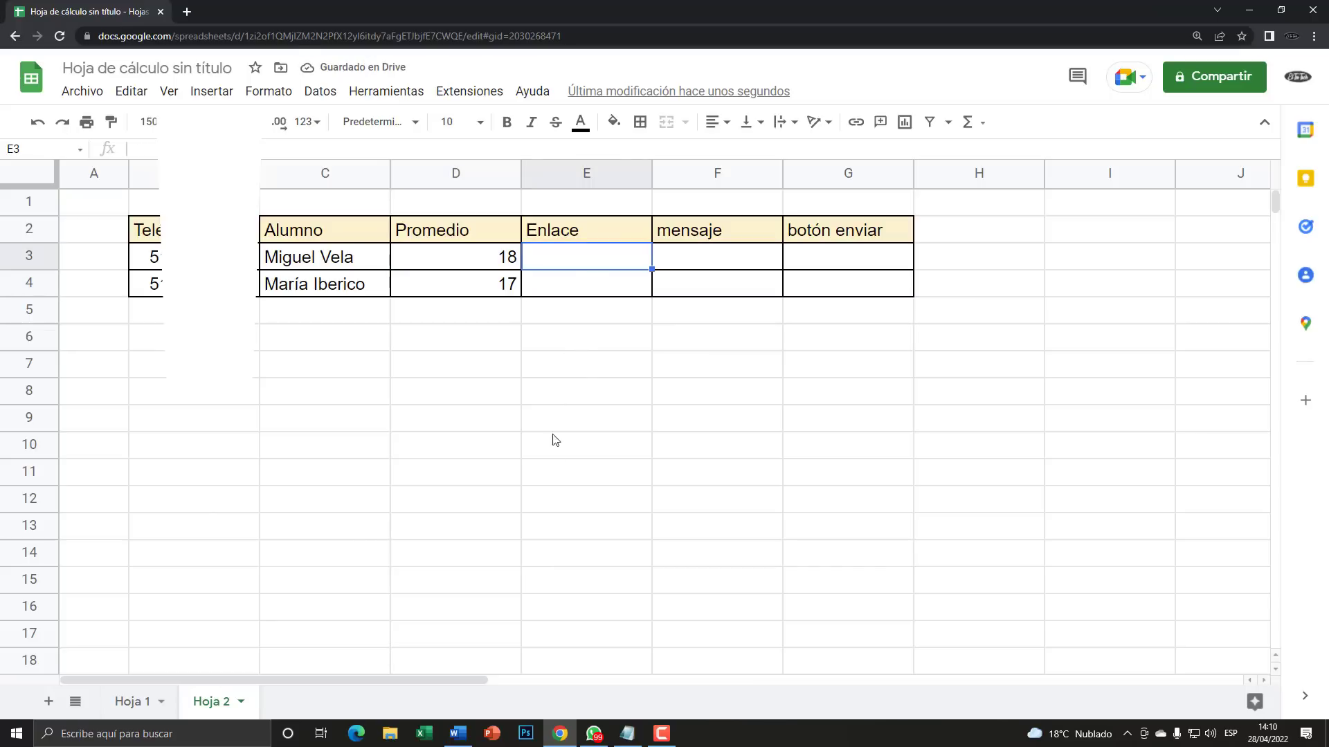
pyautogui.click(628, 733)
pyautogui.moveTo(557, 258)
pyautogui.mouseDown()
pyautogui.moveTo(522, 372)
pyautogui.moveTo(533, 370)
pyautogui.mouseUp()
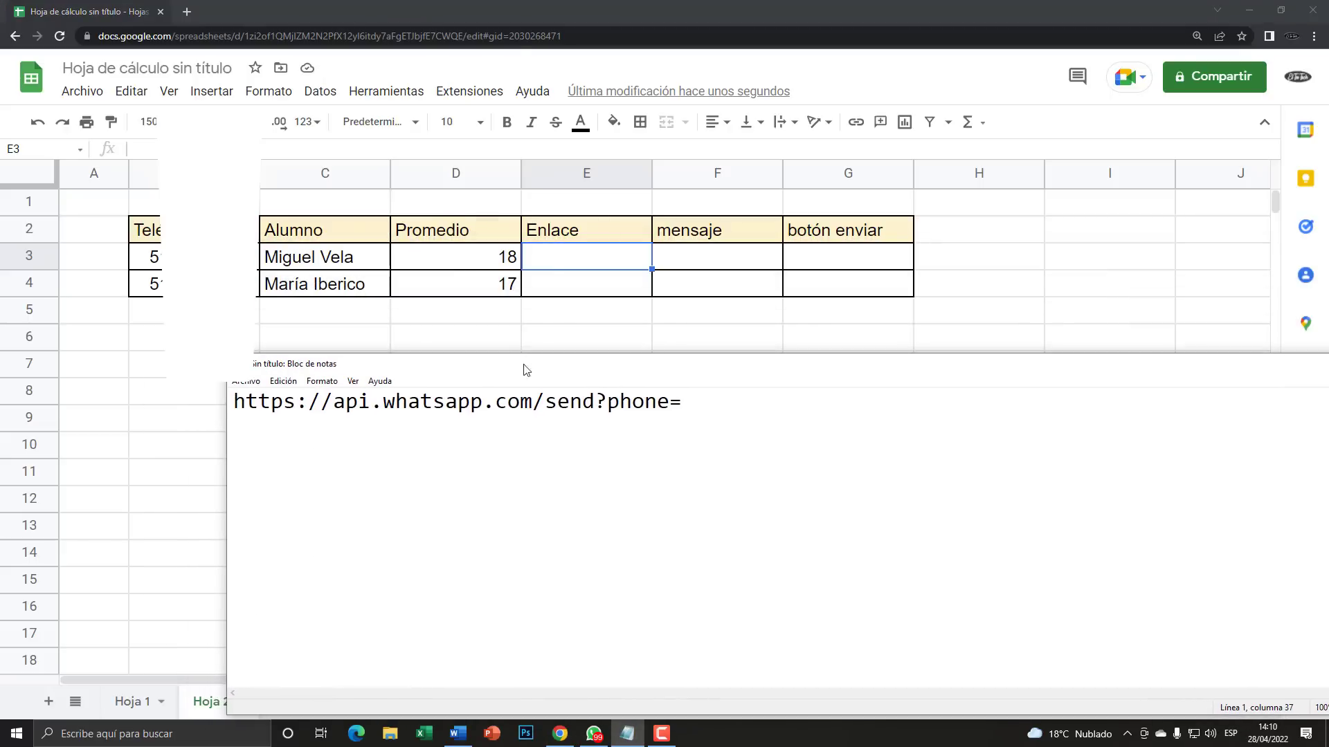
pyautogui.moveTo(822, 413); pyautogui.dragTo(234, 400)
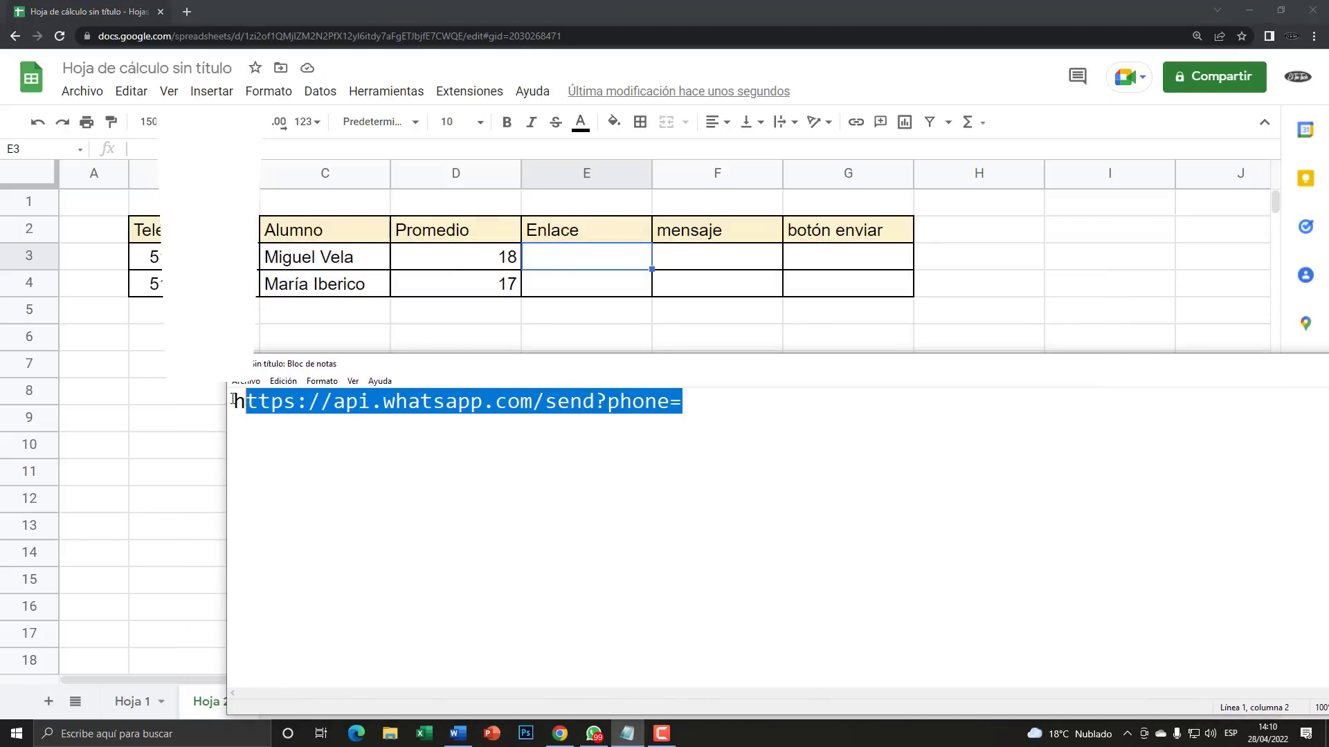
pyautogui.click(270, 405)
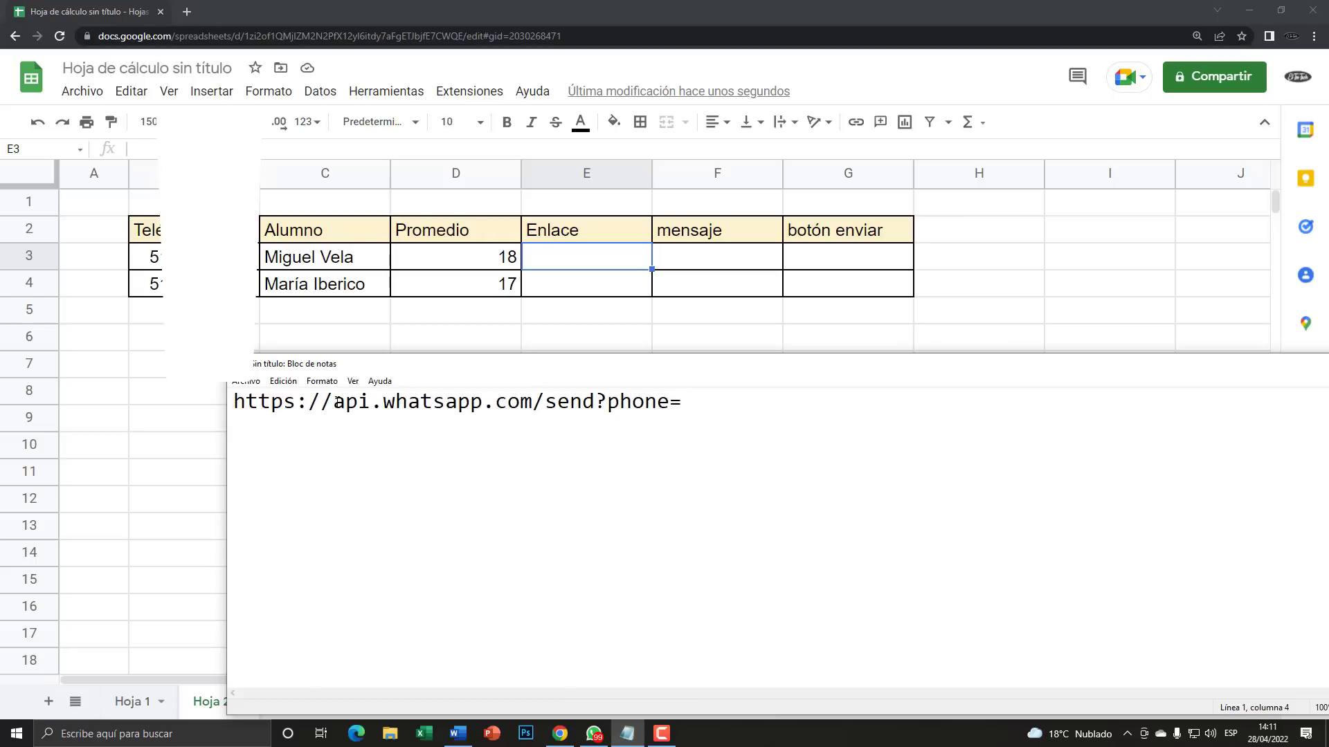
pyautogui.moveTo(333, 401); pyautogui.dragTo(371, 402)
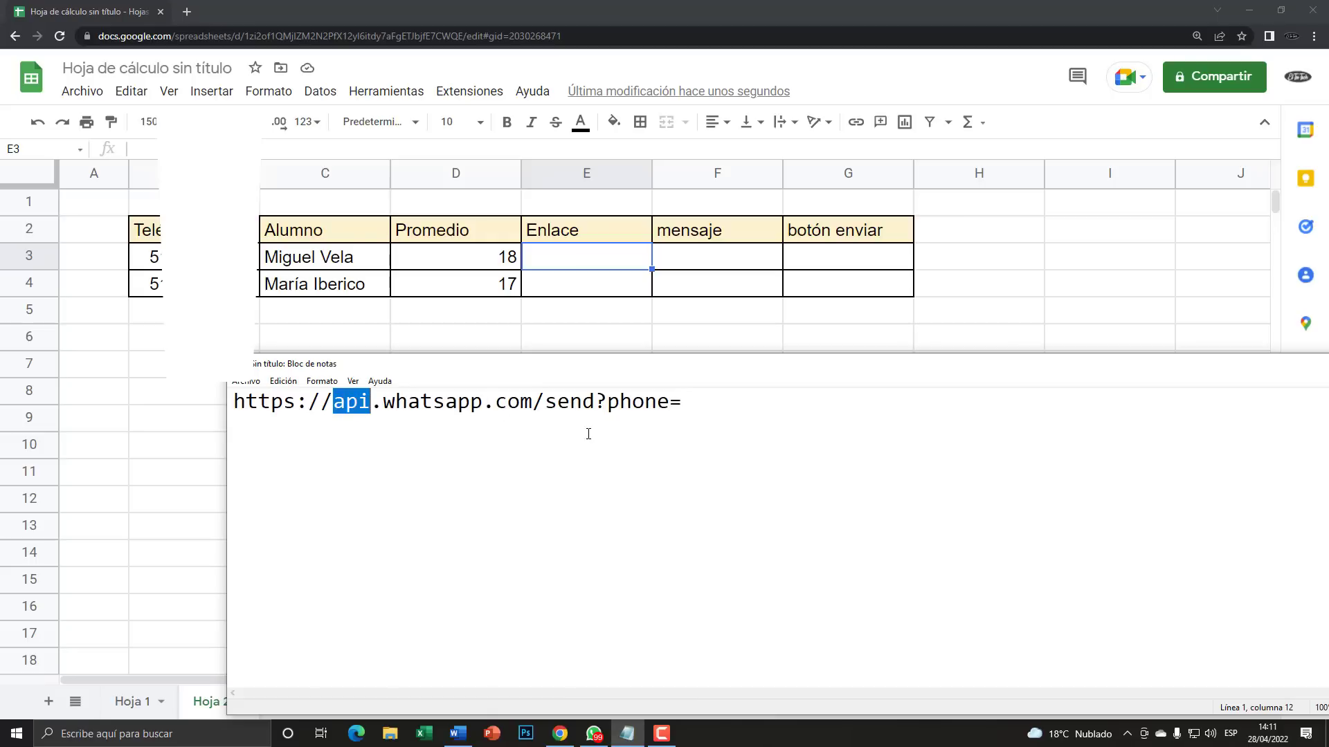
pyautogui.moveTo(597, 402); pyautogui.dragTo(546, 404)
pyautogui.moveTo(684, 400); pyautogui.dragTo(234, 401)
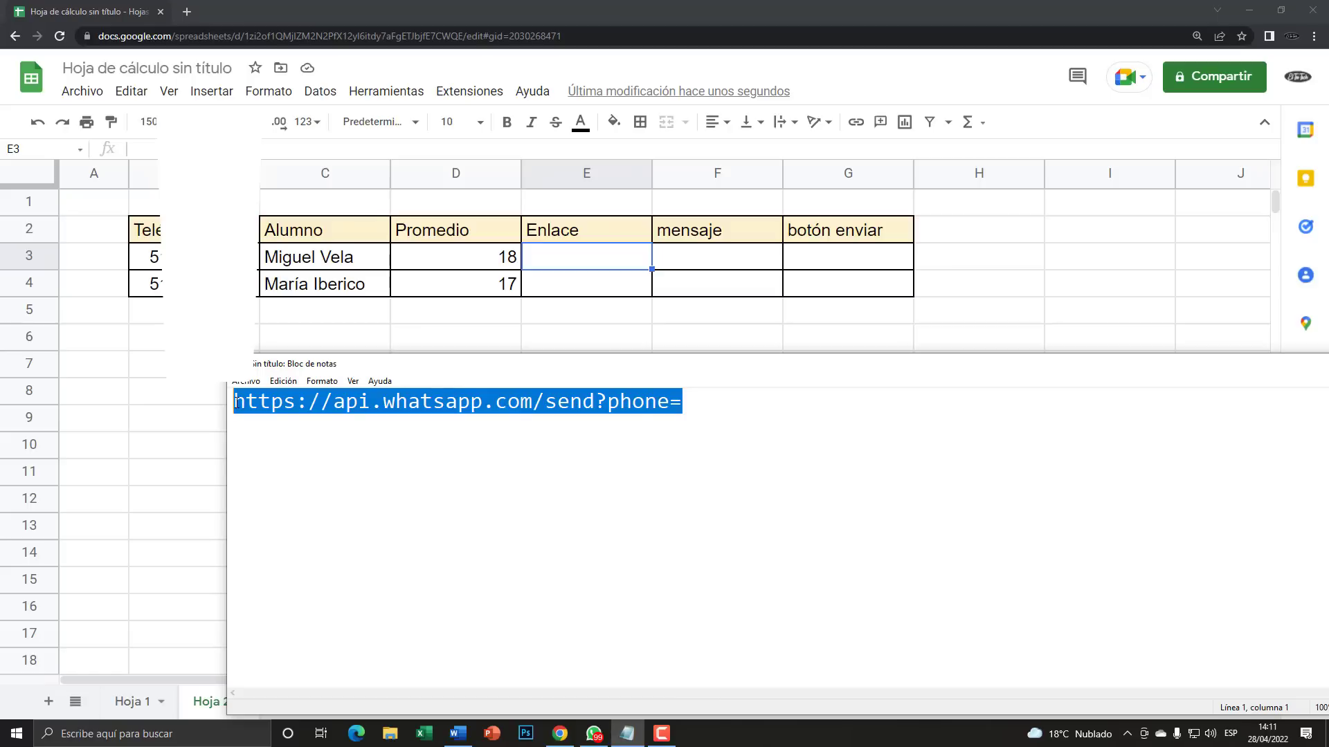
pyautogui.press('Left')
pyautogui.write('=')
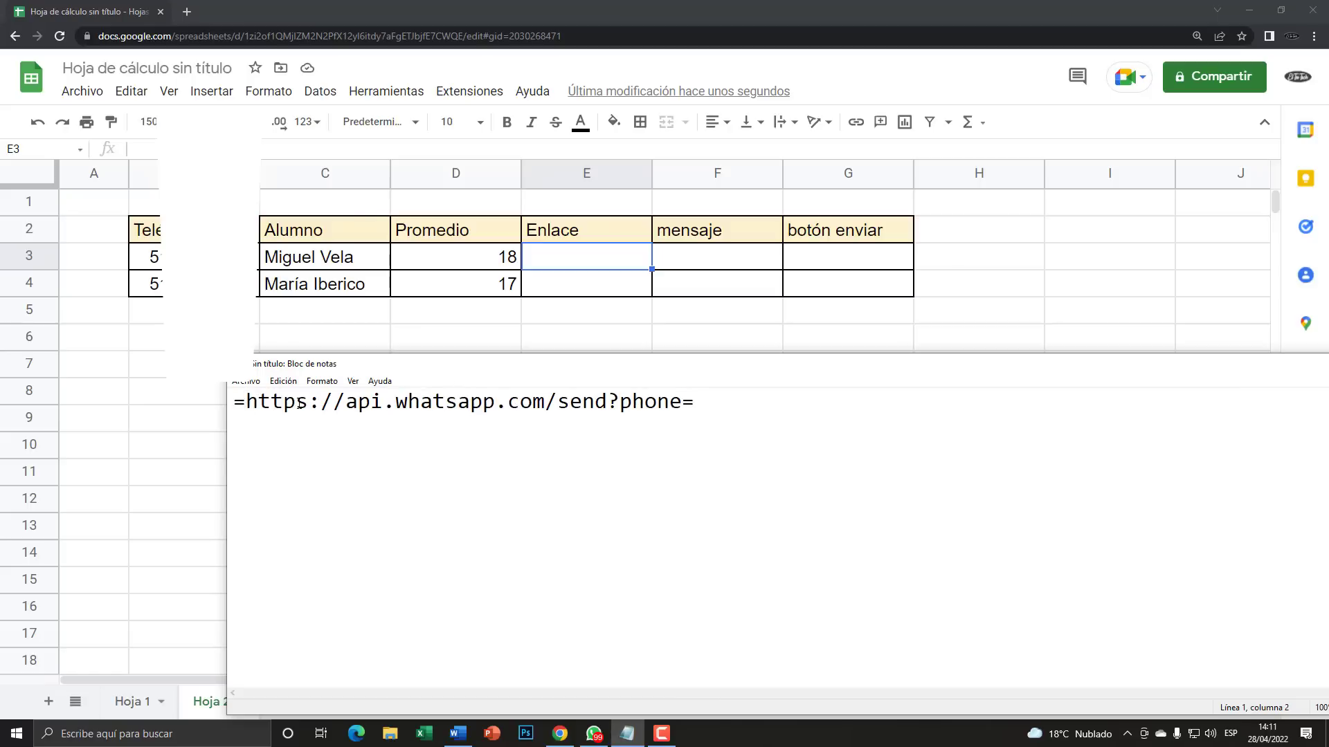
pyautogui.write('"')
pyautogui.click(771, 407)
pyautogui.write('"')
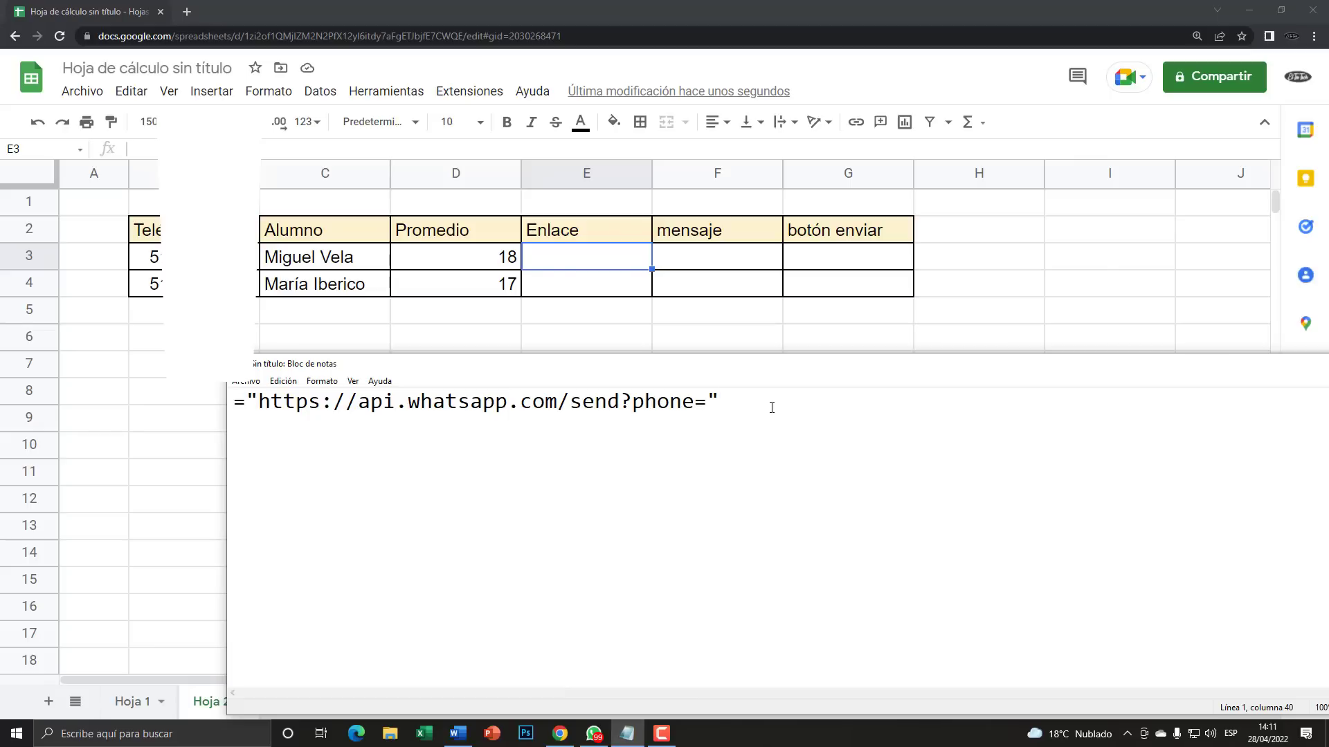
pyautogui.moveTo(723, 403)
pyautogui.mouseDown()
pyautogui.moveTo(386, 409)
pyautogui.moveTo(278, 441)
pyautogui.mouseUp()
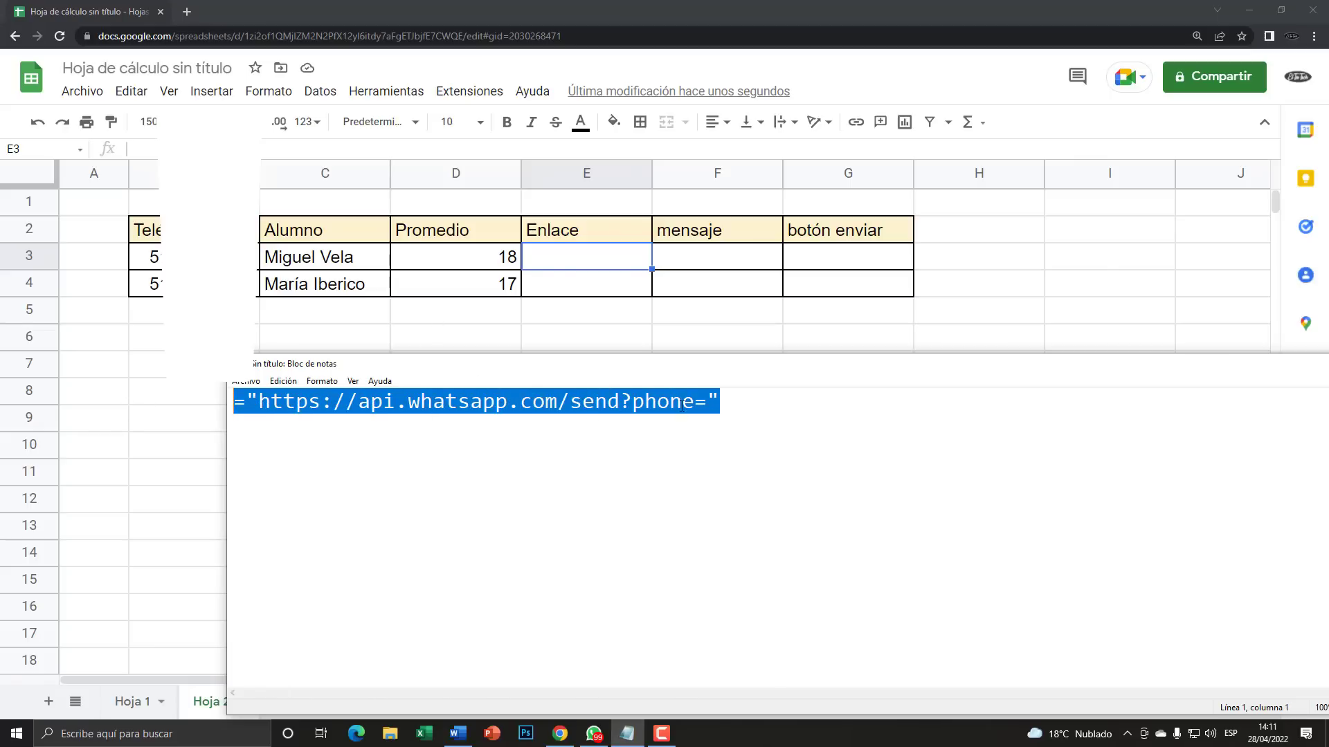
pyautogui.click(780, 412)
pyautogui.hotkey('ctrl', 'a')
pyautogui.hotkey('ctrl', 'c')
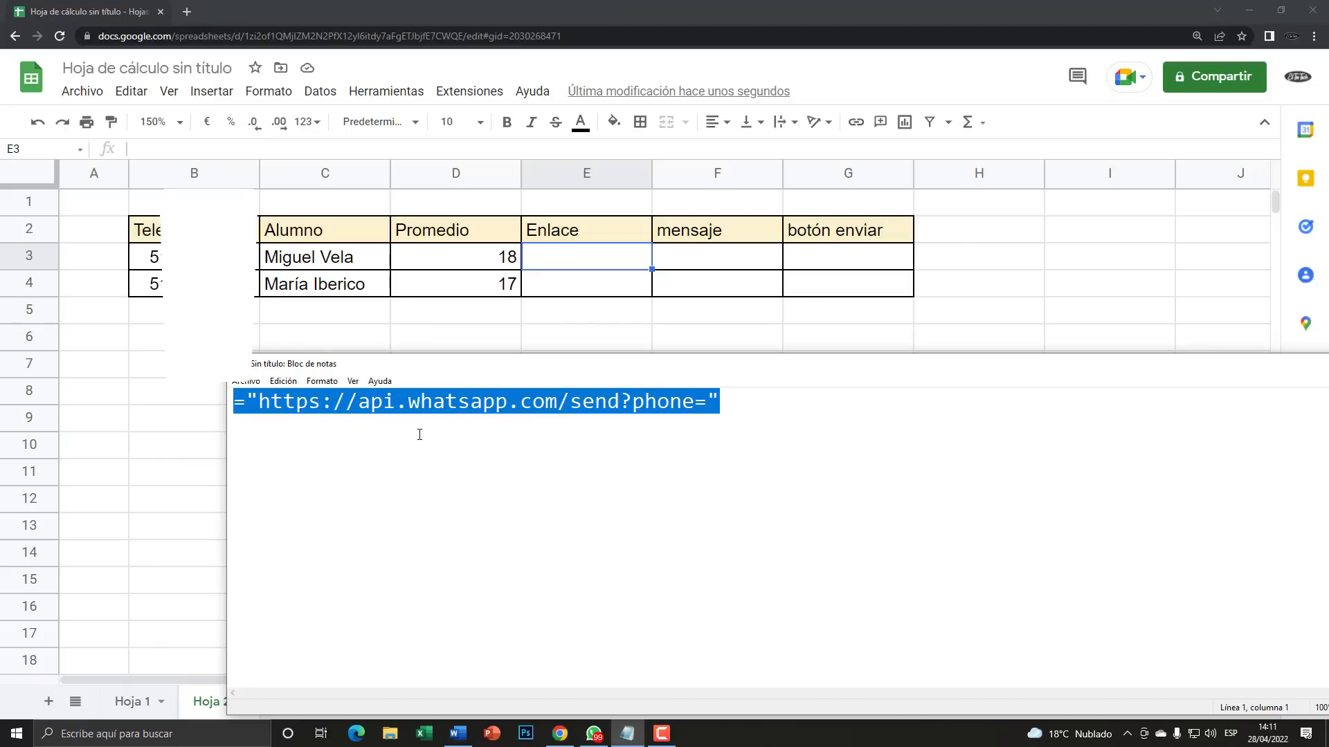
# - Paste the WhatsApp link formula into cell E3
pyautogui.click(573, 262)
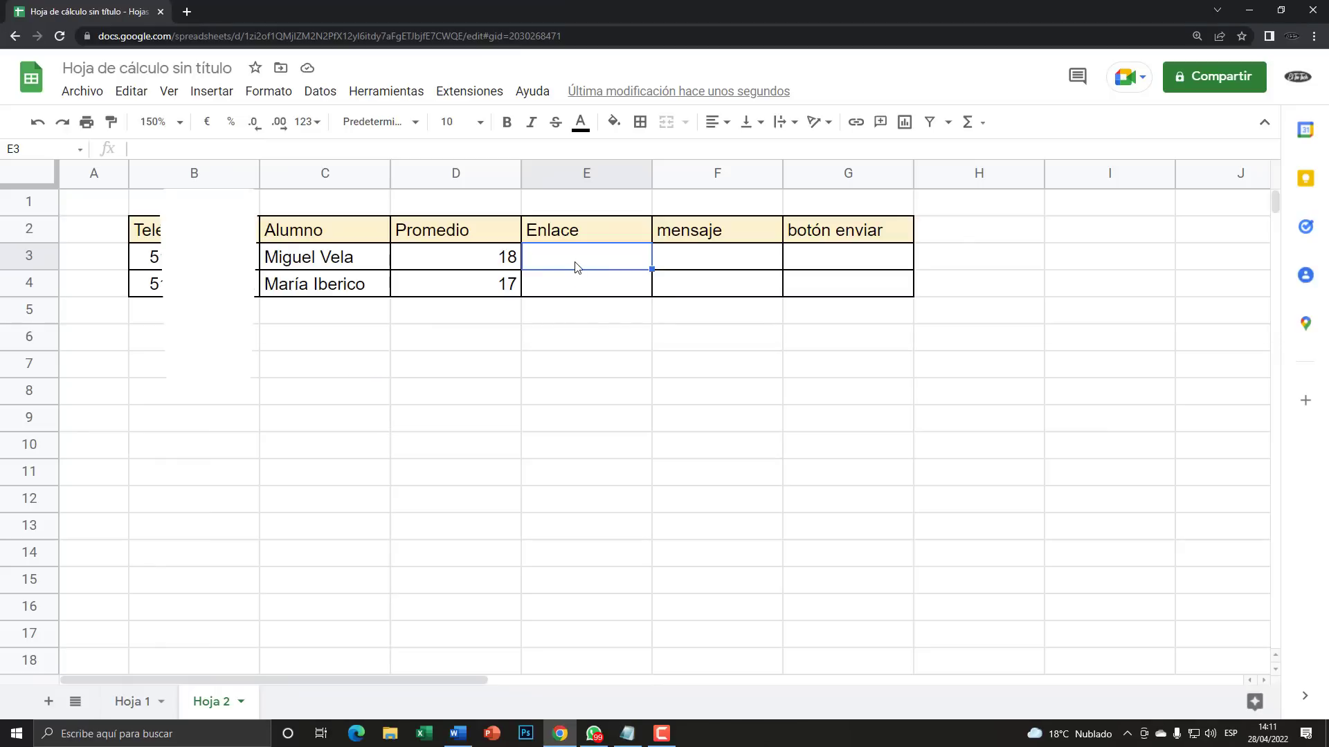
pyautogui.doubleClick(570, 256)
pyautogui.hotkey('ctrl', 'v')
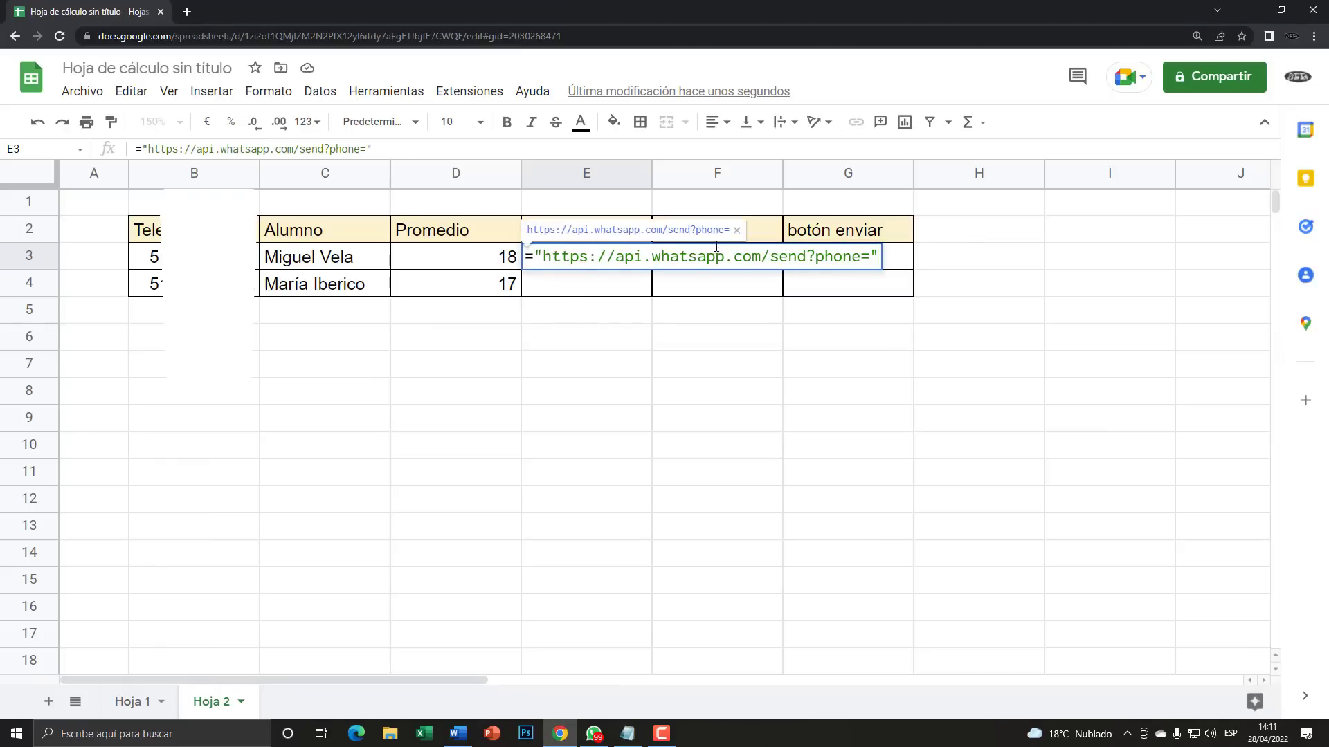
pyautogui.click(415, 148)
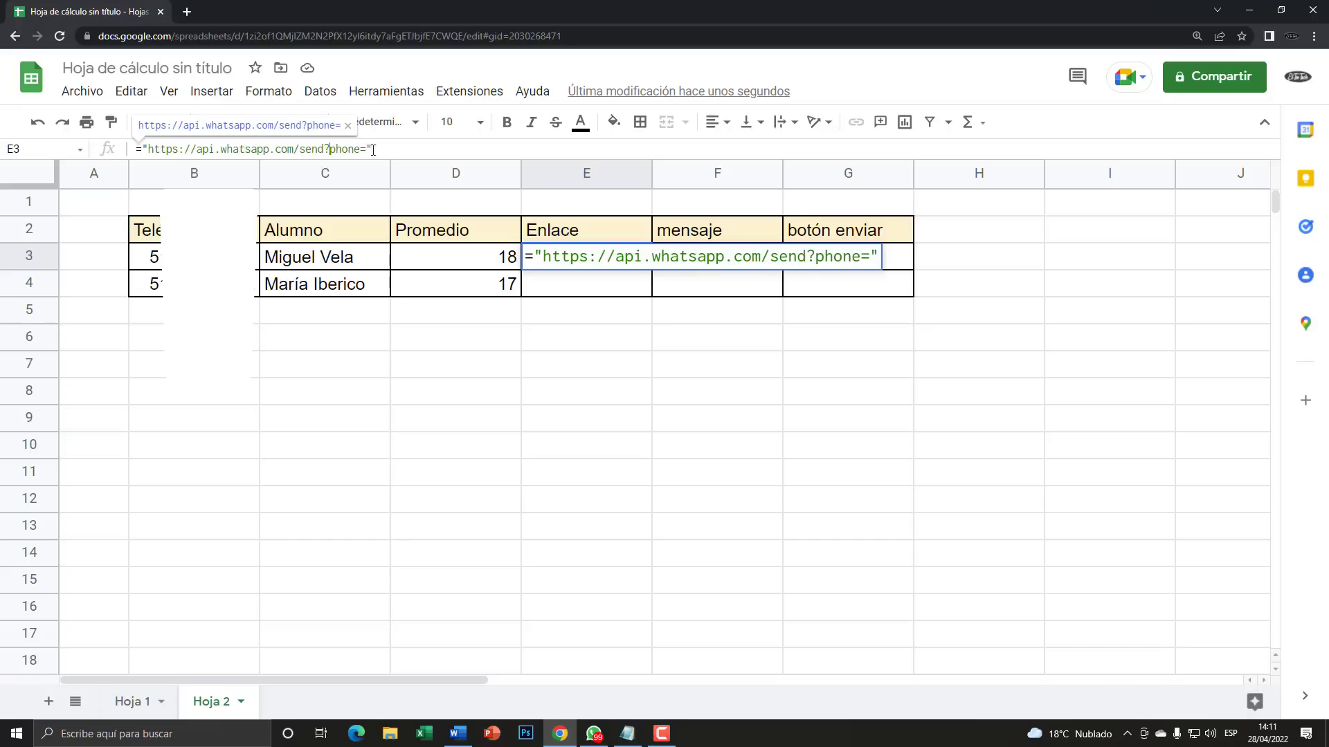
pyautogui.moveTo(392, 152); pyautogui.dragTo(136, 149)
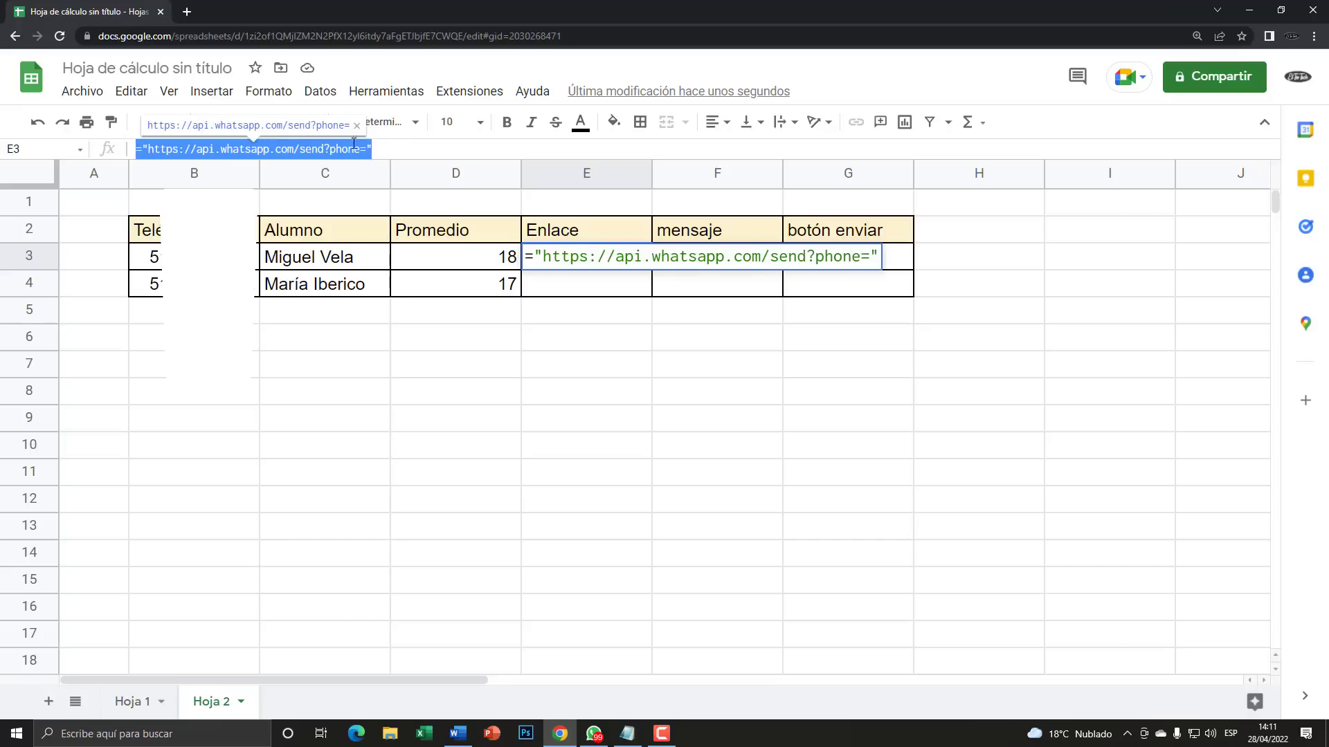
pyautogui.click(409, 148)
# - Append the phone cell reference B3 right after the URL in E3's formula
pyautogui.click(756, 242)
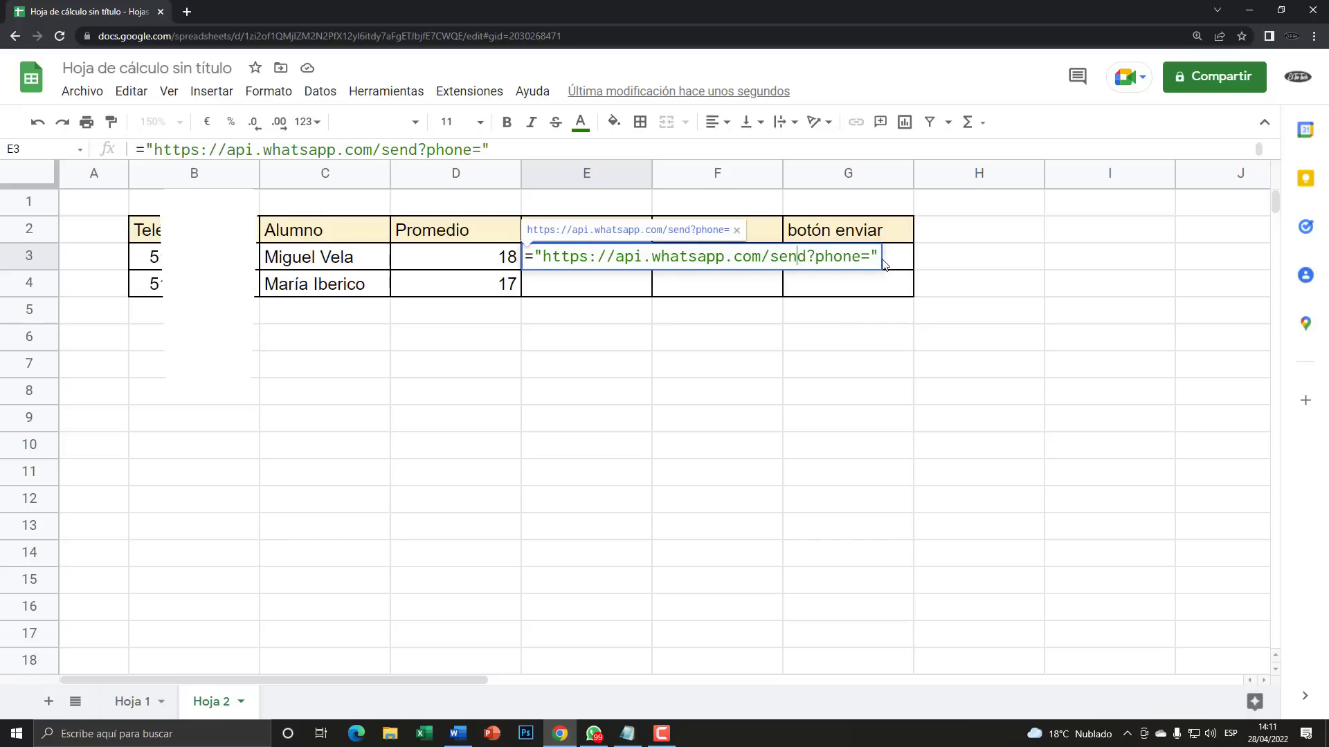
pyautogui.click(419, 148)
pyautogui.click(419, 148)
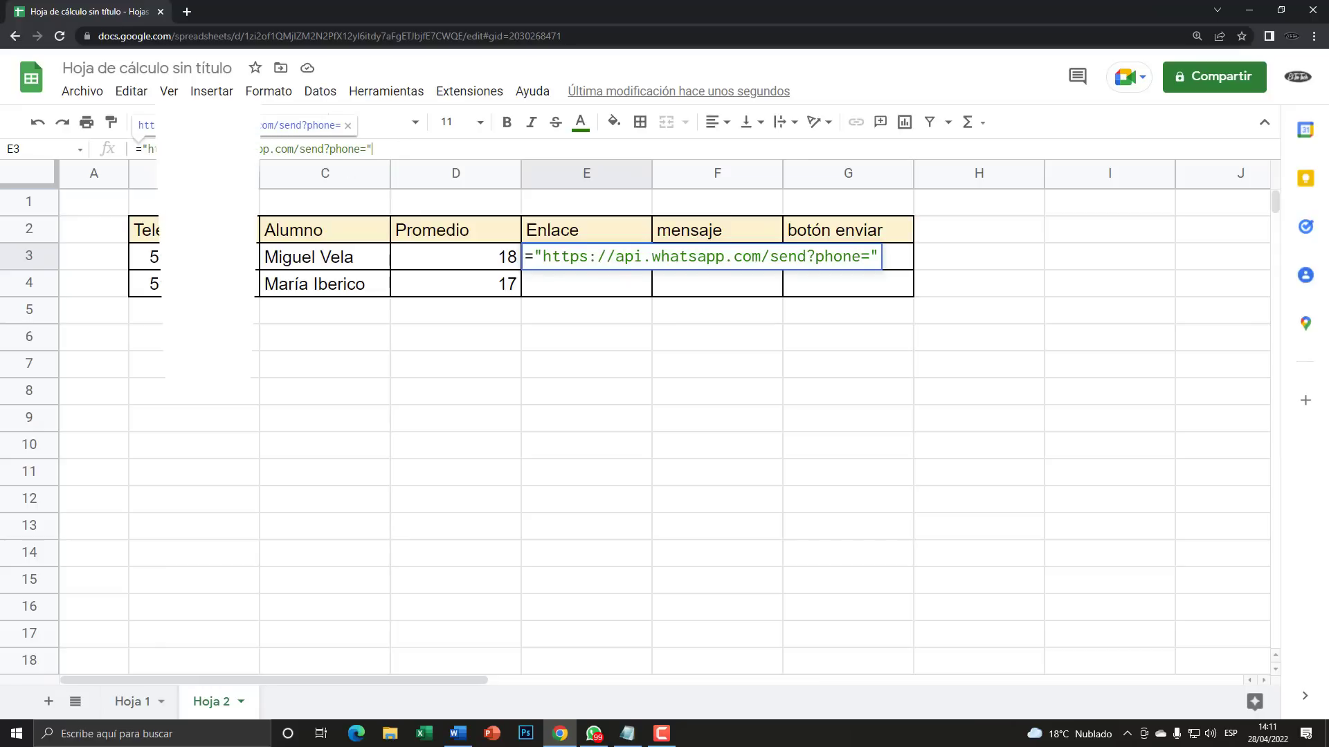
pyautogui.click(146, 257)
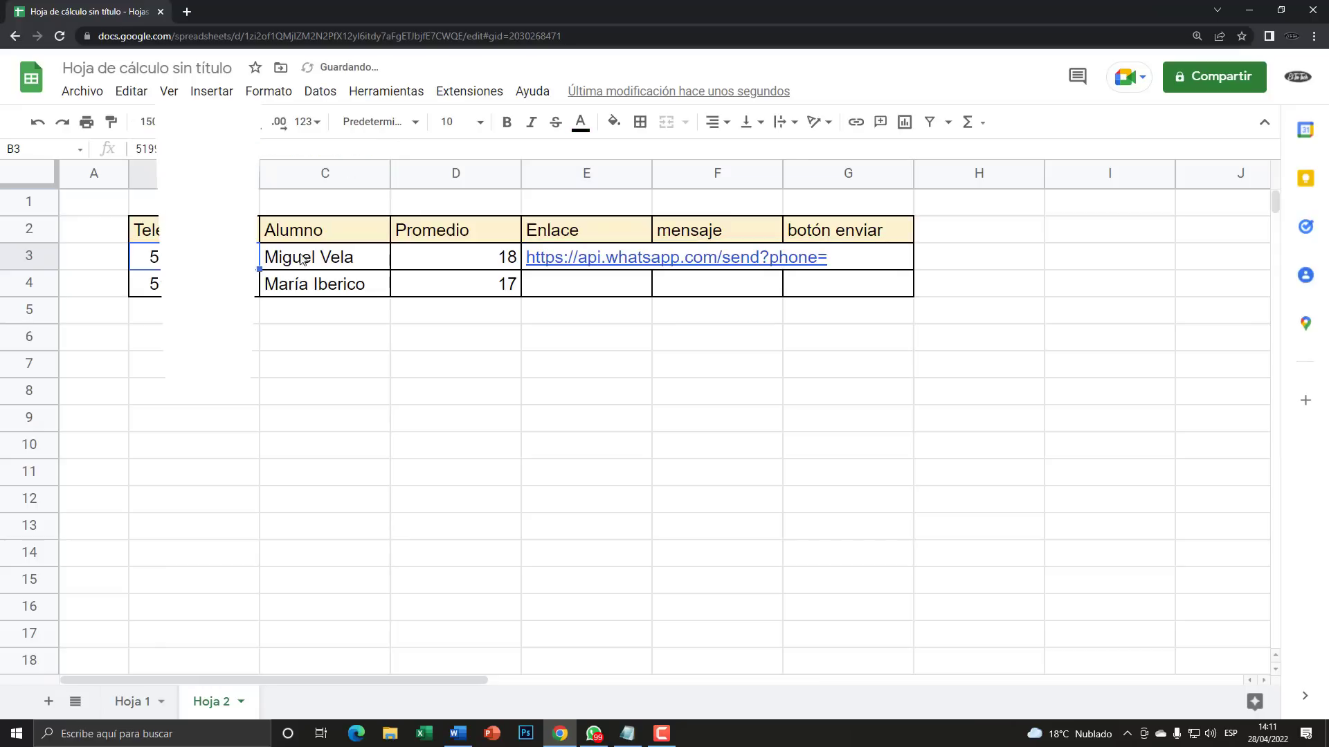
pyautogui.doubleClick(798, 260)
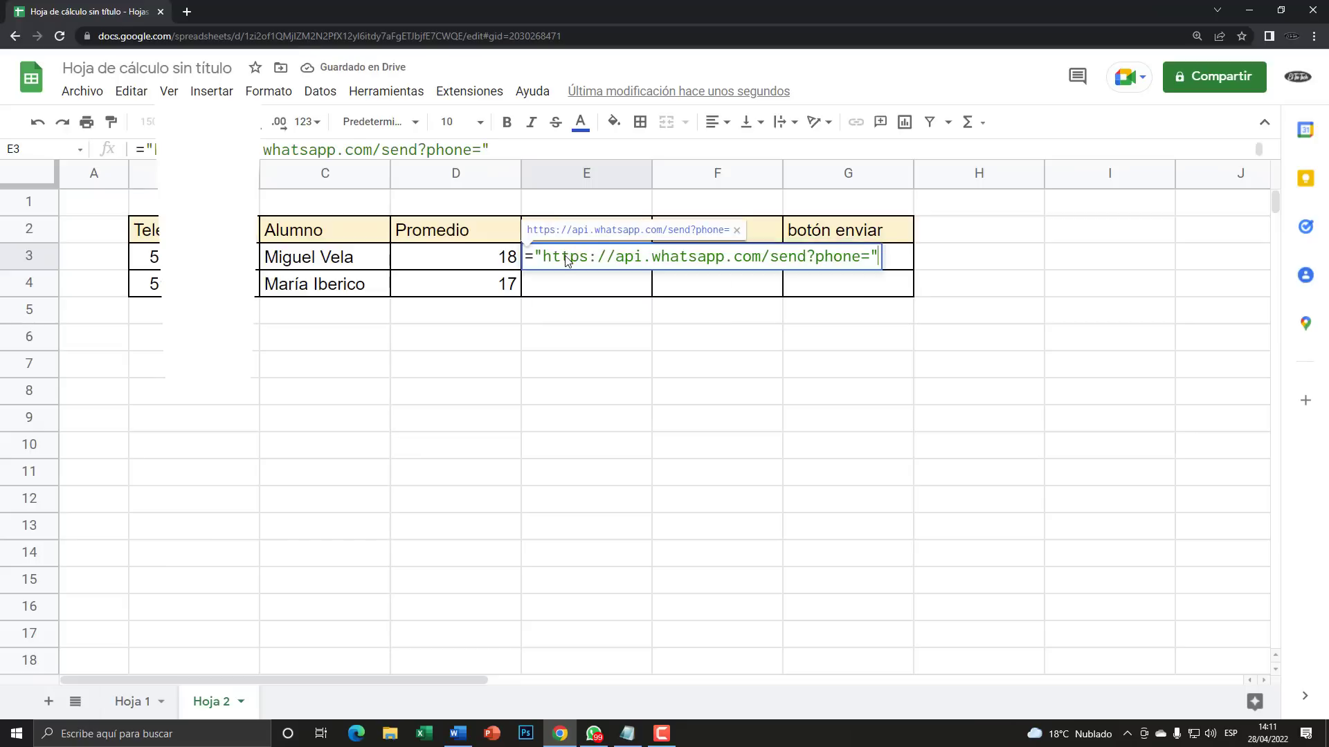
pyautogui.click(504, 146)
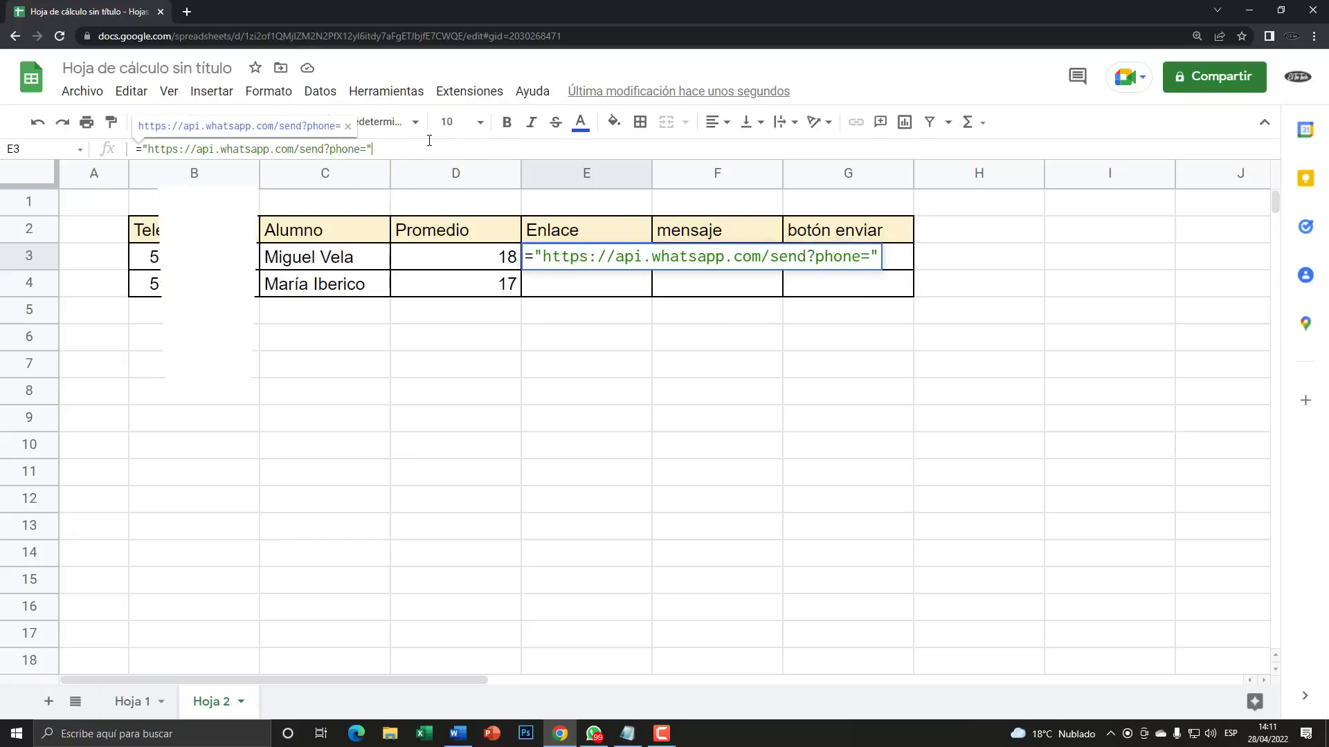
pyautogui.write('B3')
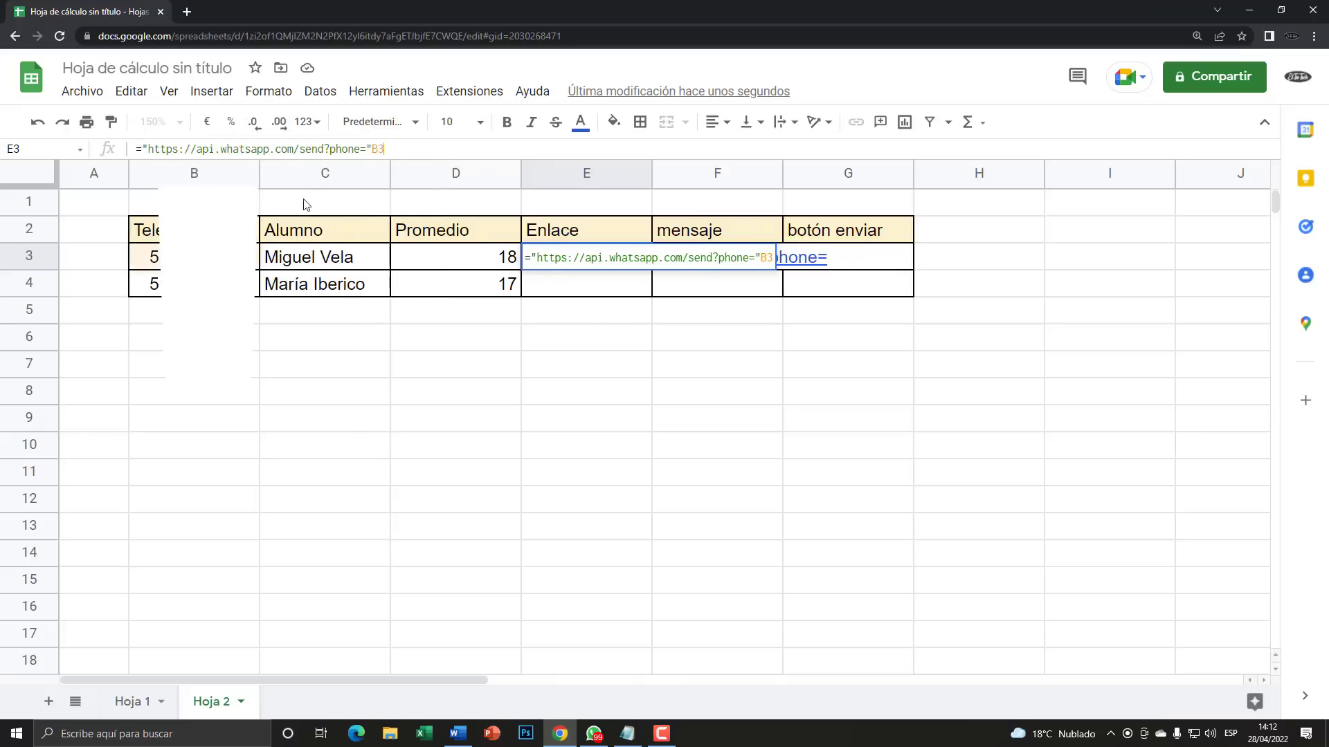
pyautogui.moveTo(325, 173)
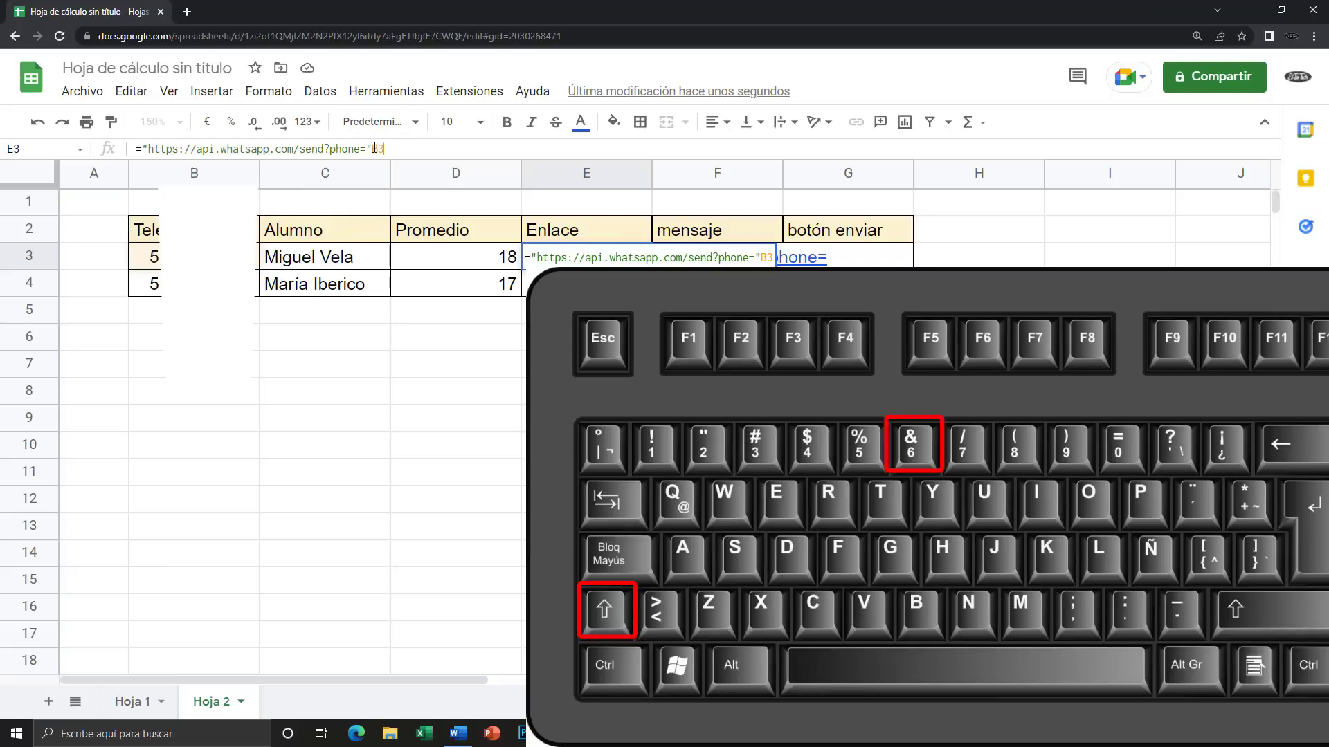
# - Insert & before B3 and append &"&text" to the end of E3's formula
pyautogui.click(374, 148)
pyautogui.write('&')
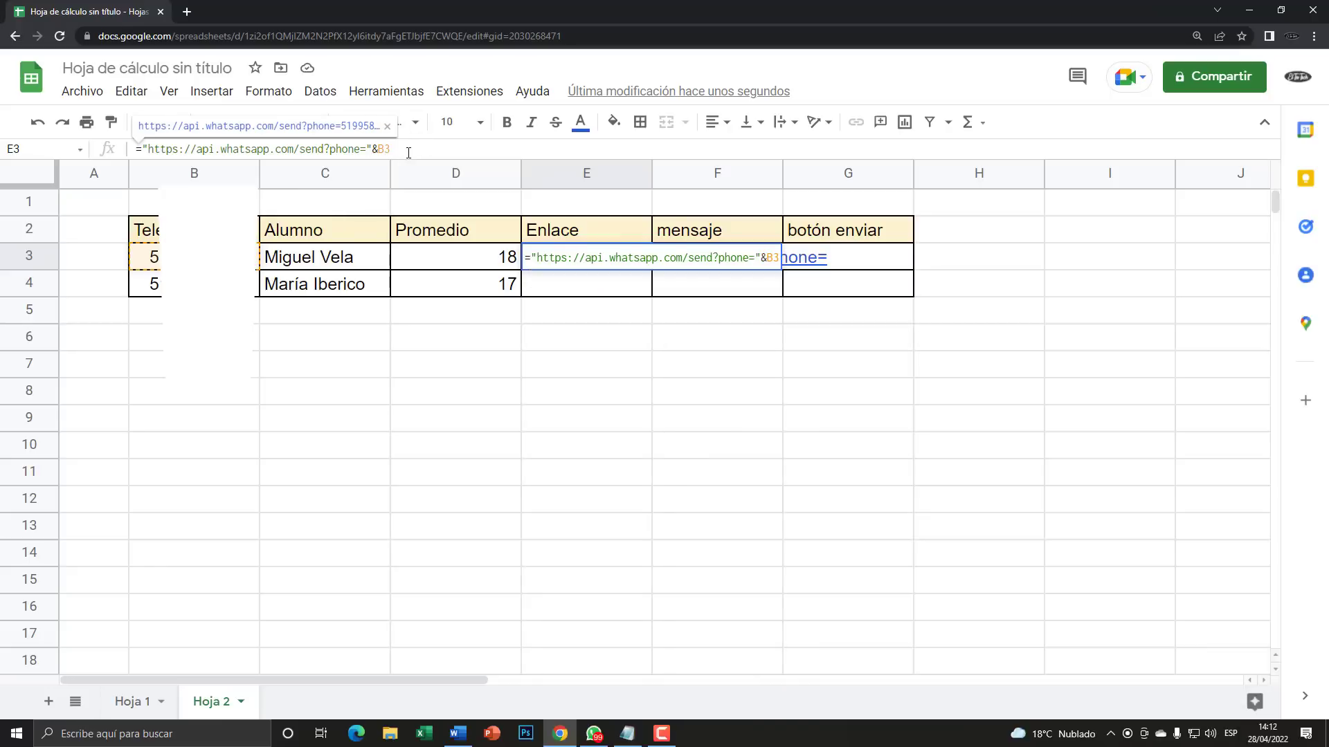
pyautogui.click(408, 150)
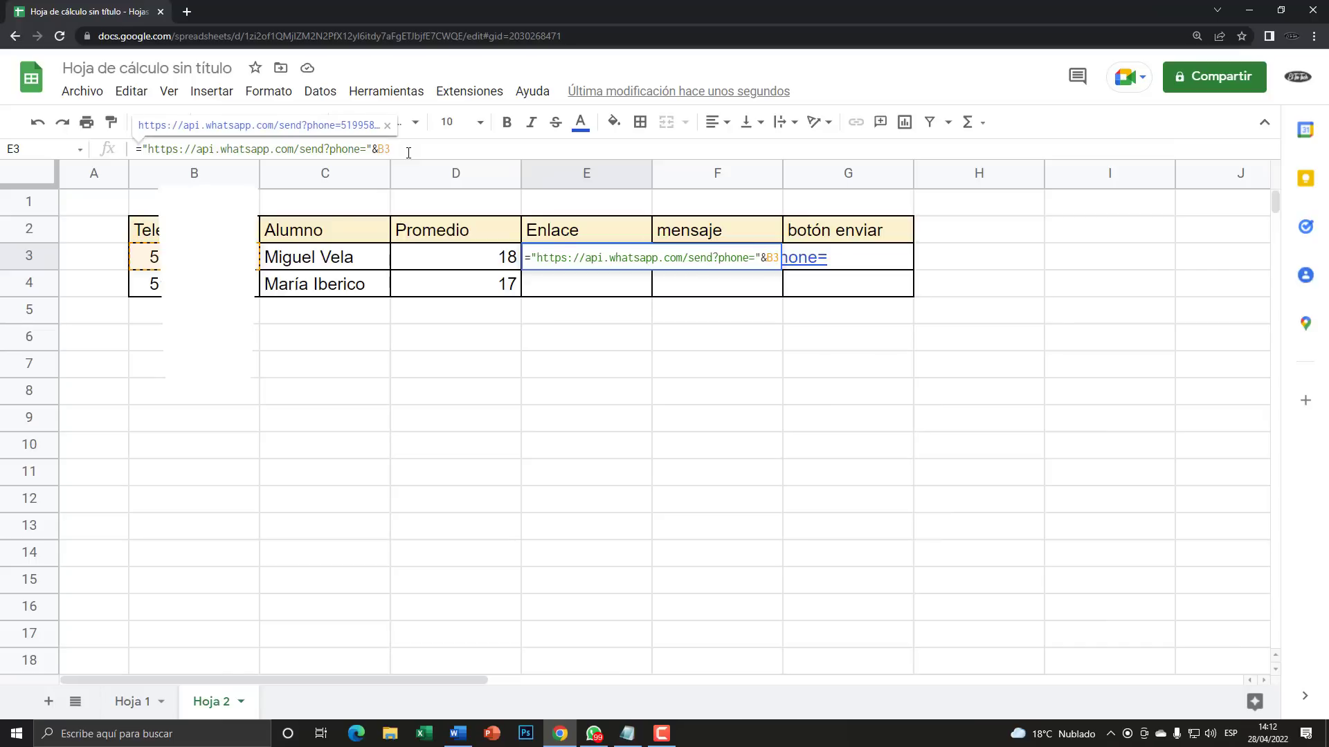
pyautogui.write('&')
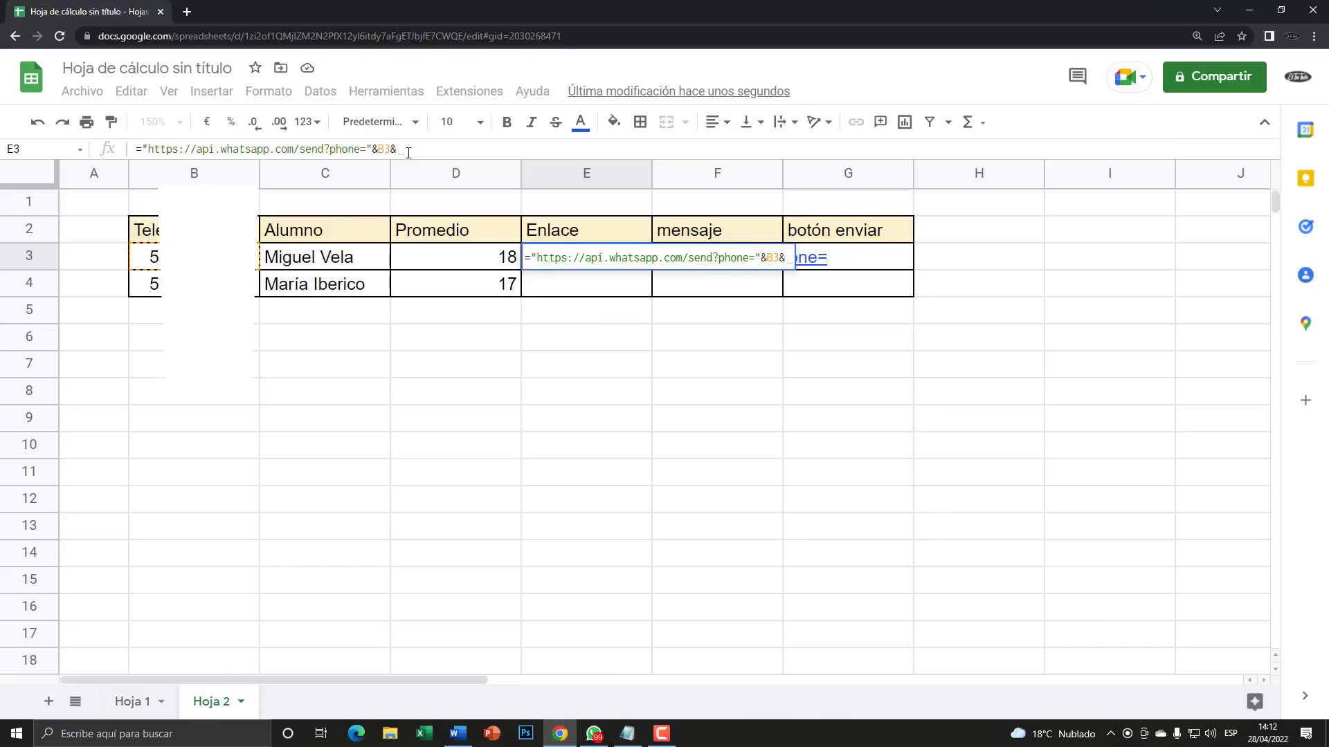
pyautogui.write('""')
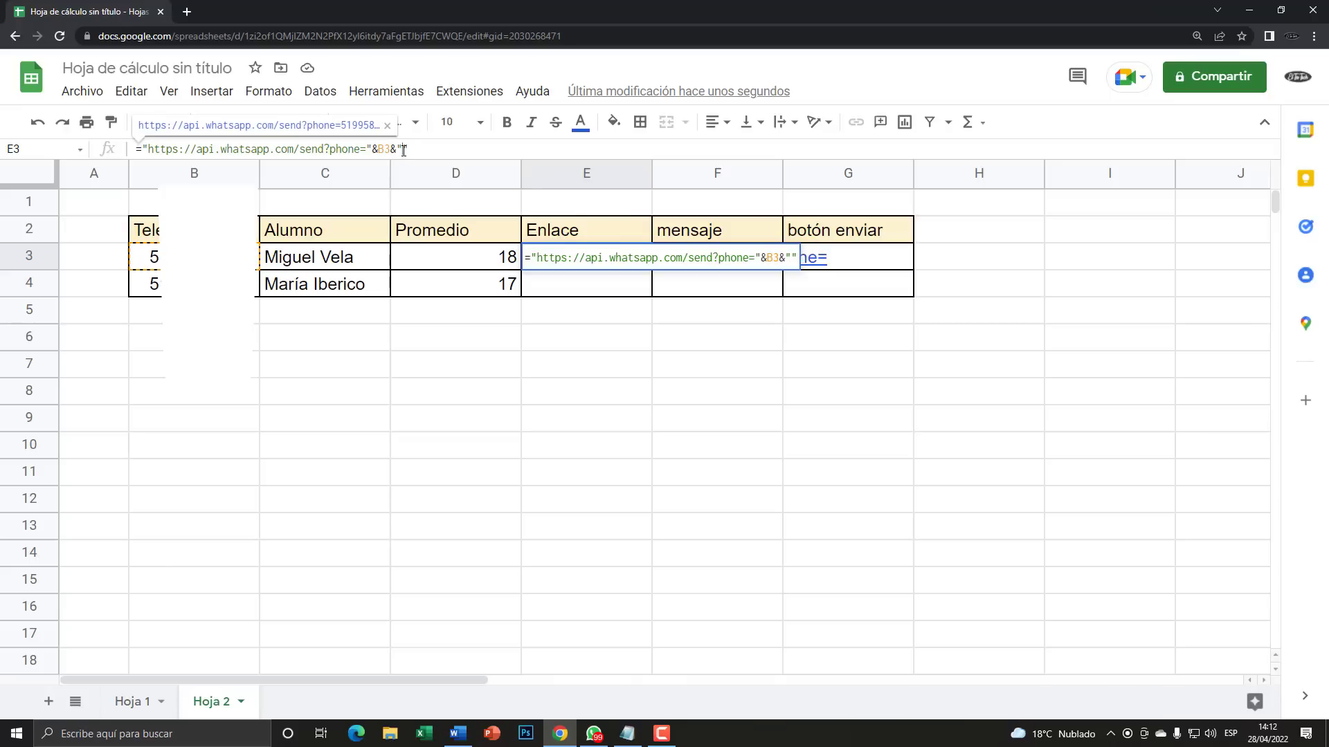
pyautogui.write('&')
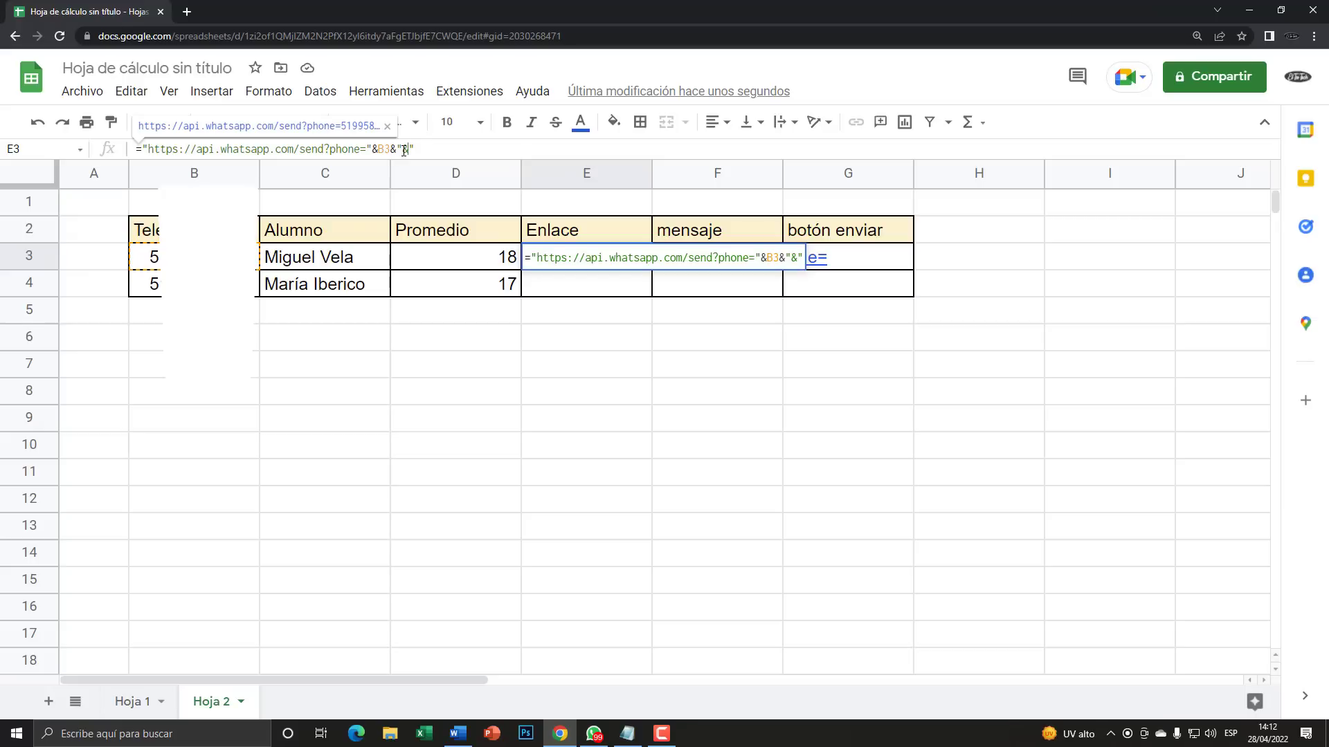
pyautogui.write('TEXT')
pyautogui.press('BackSpace')
pyautogui.press('BackSpace')
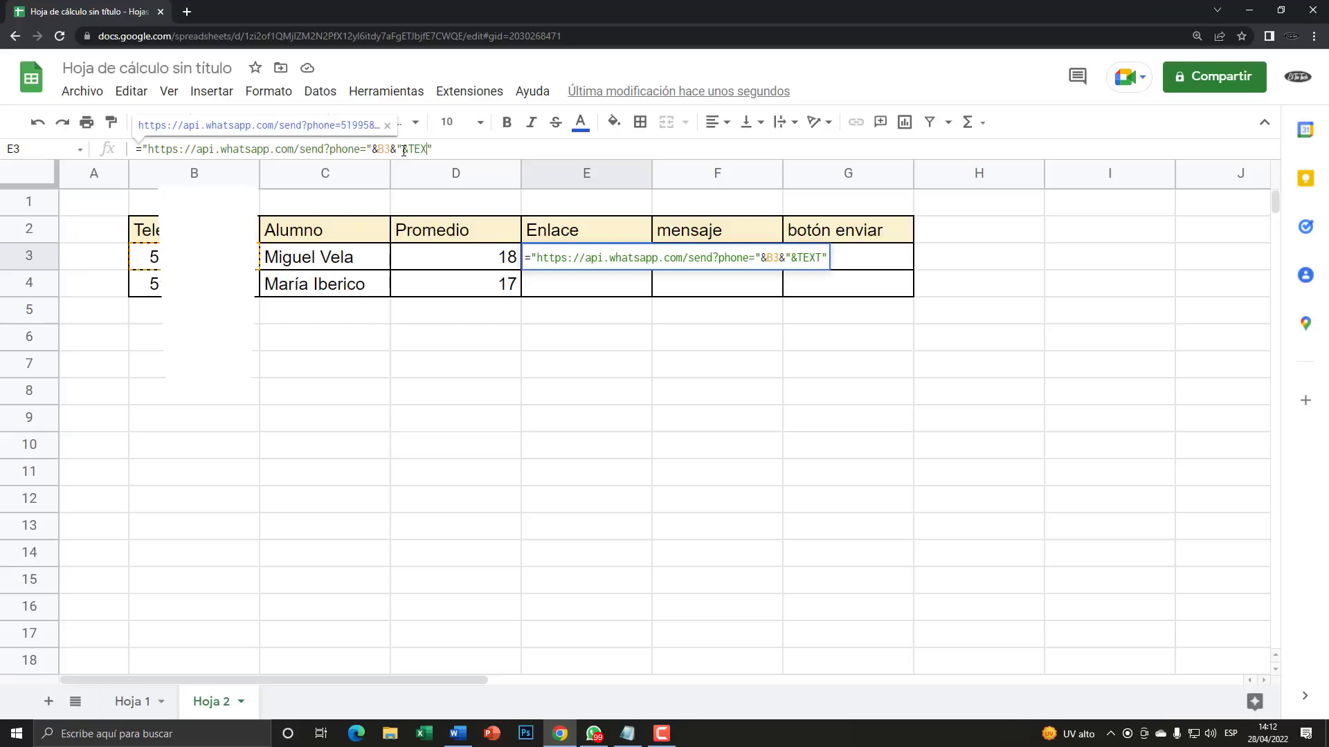
pyautogui.press('BackSpace')
pyautogui.press('BackSpace')
pyautogui.write('text')
# - Complete E3's formula with &text= followed by the message cell F3, and commit it
pyautogui.click(445, 149)
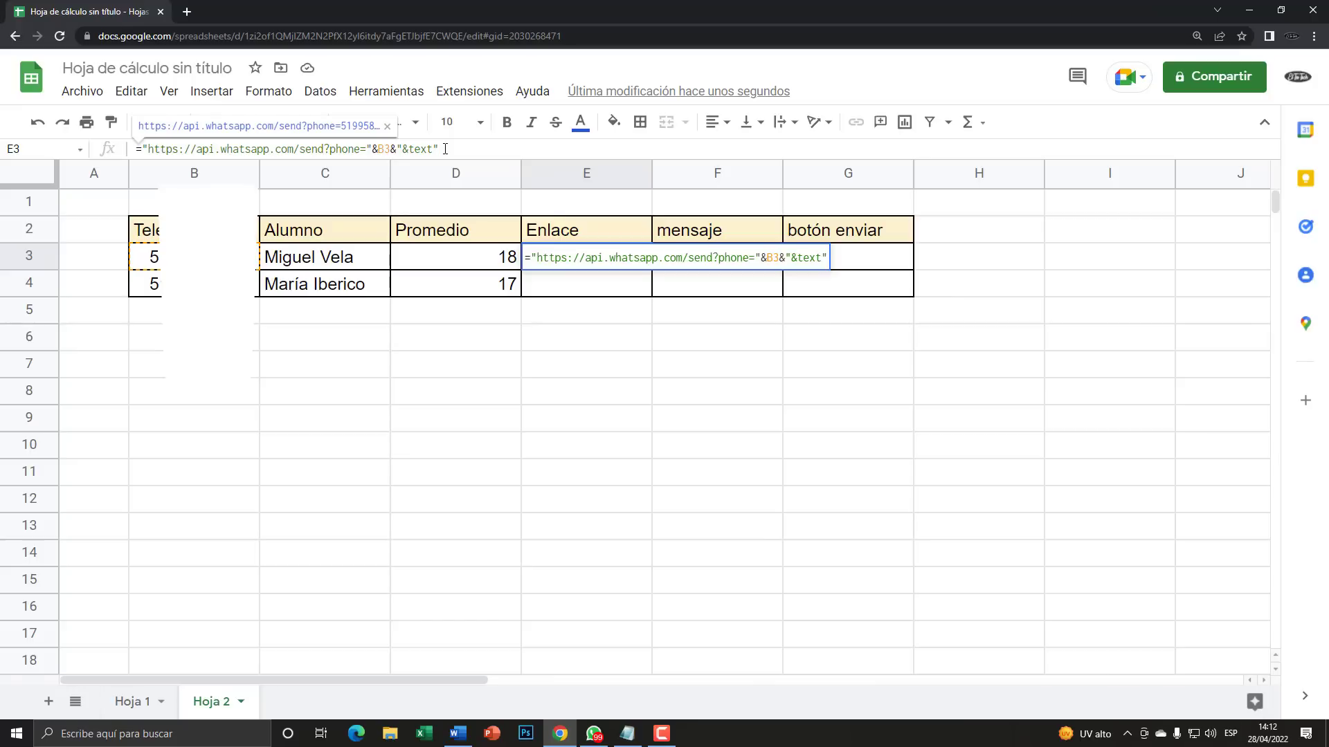
pyautogui.write('&text')
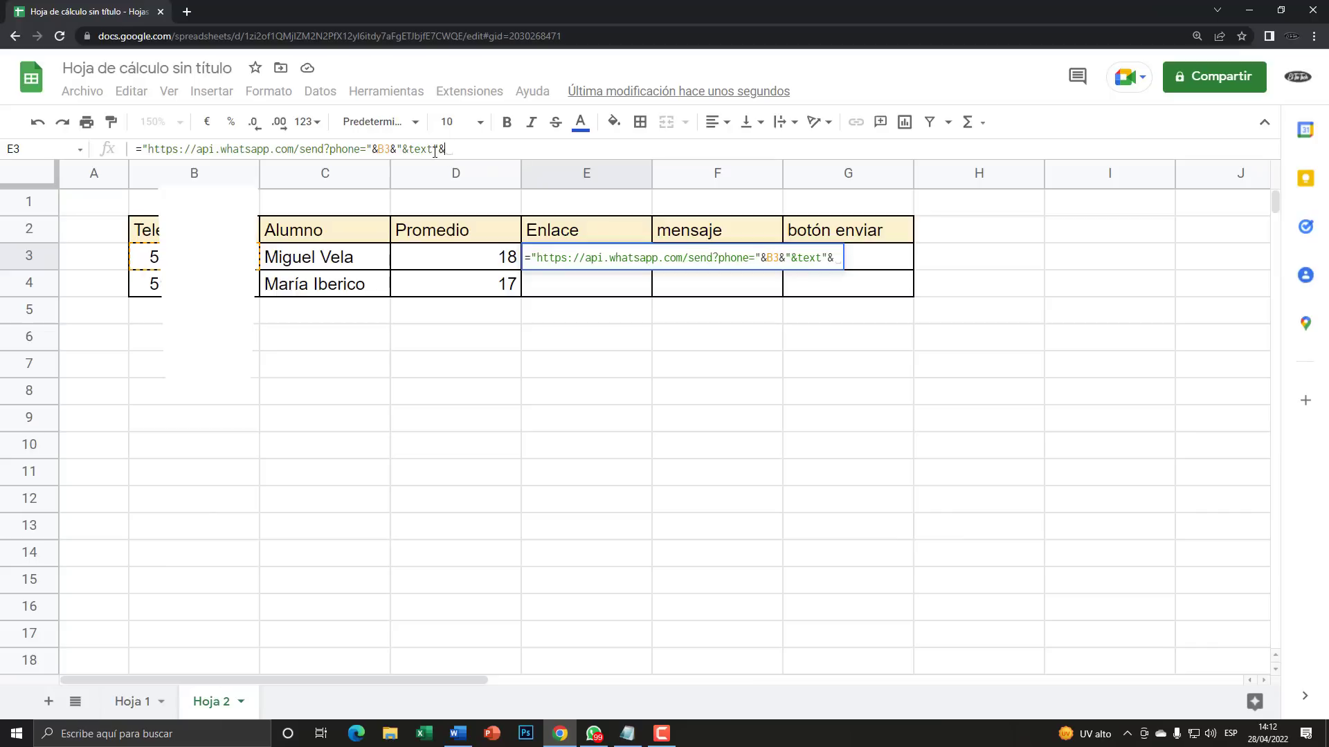
pyautogui.write('=')
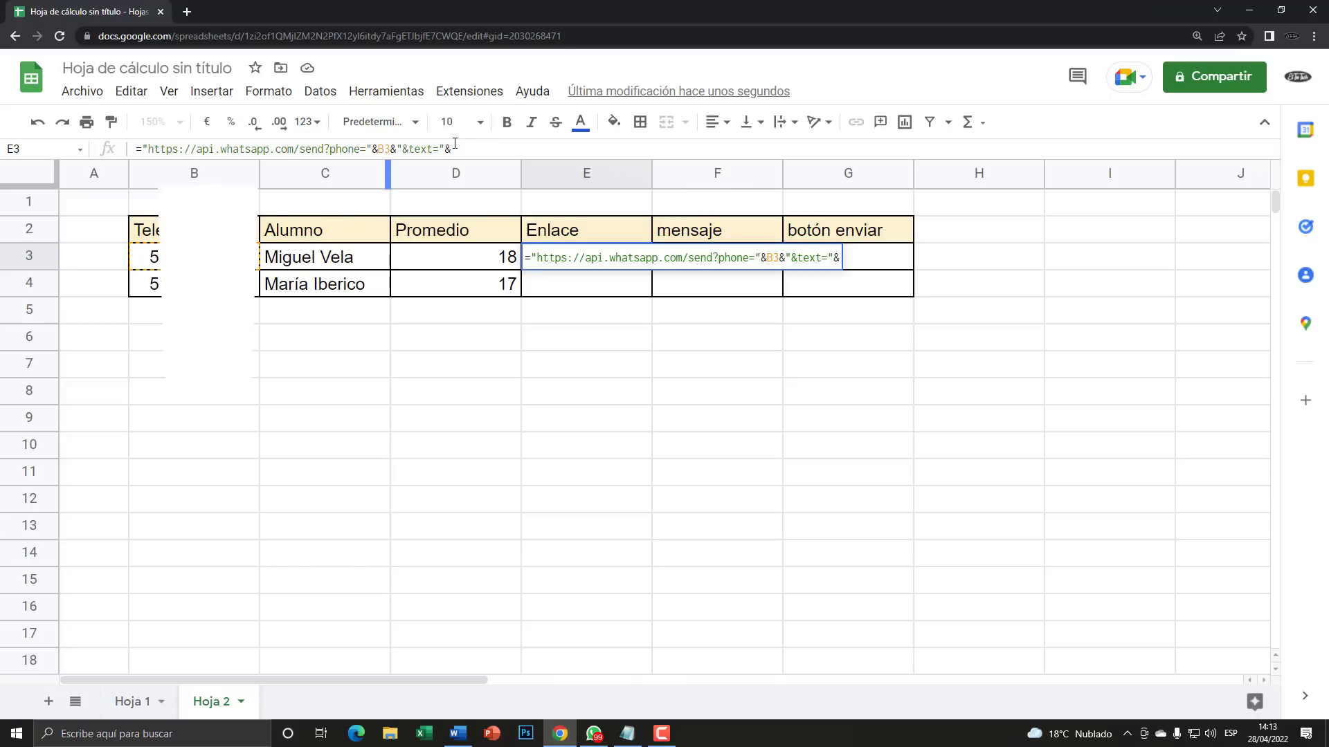
pyautogui.write('f')
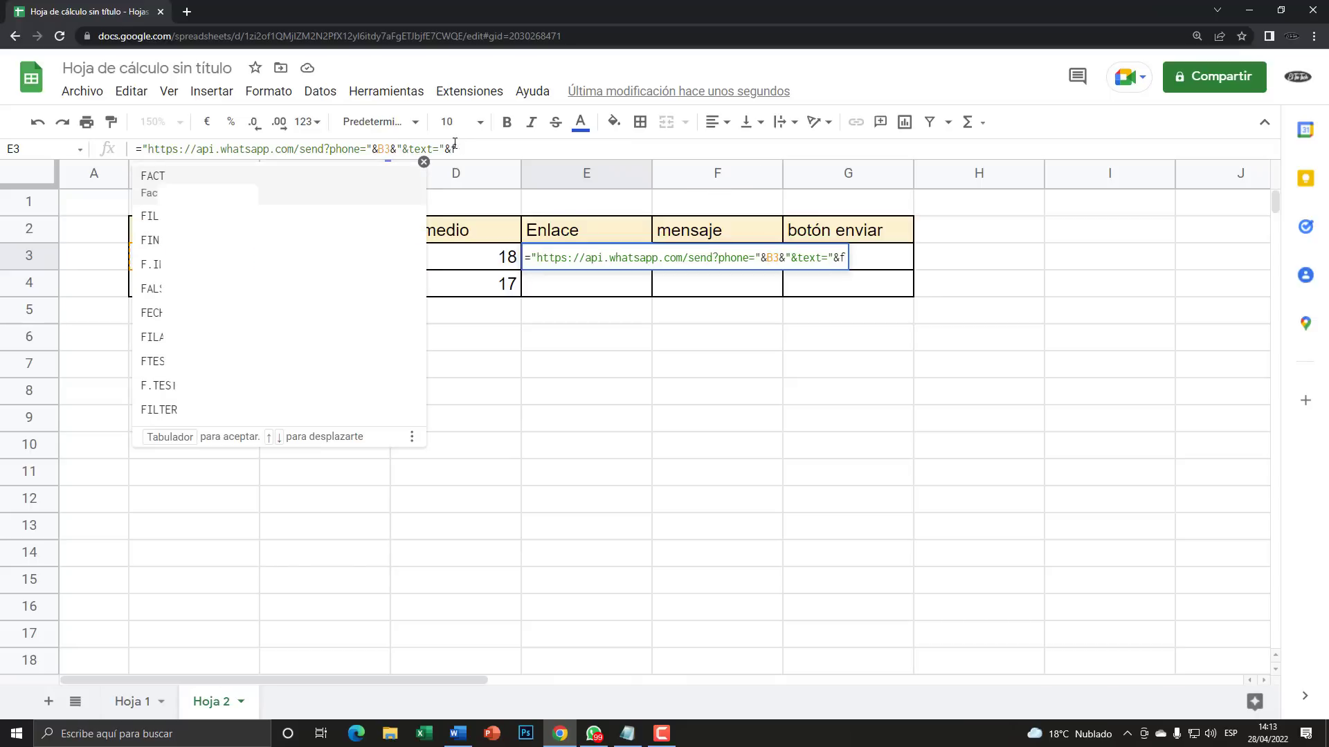
pyautogui.write('3')
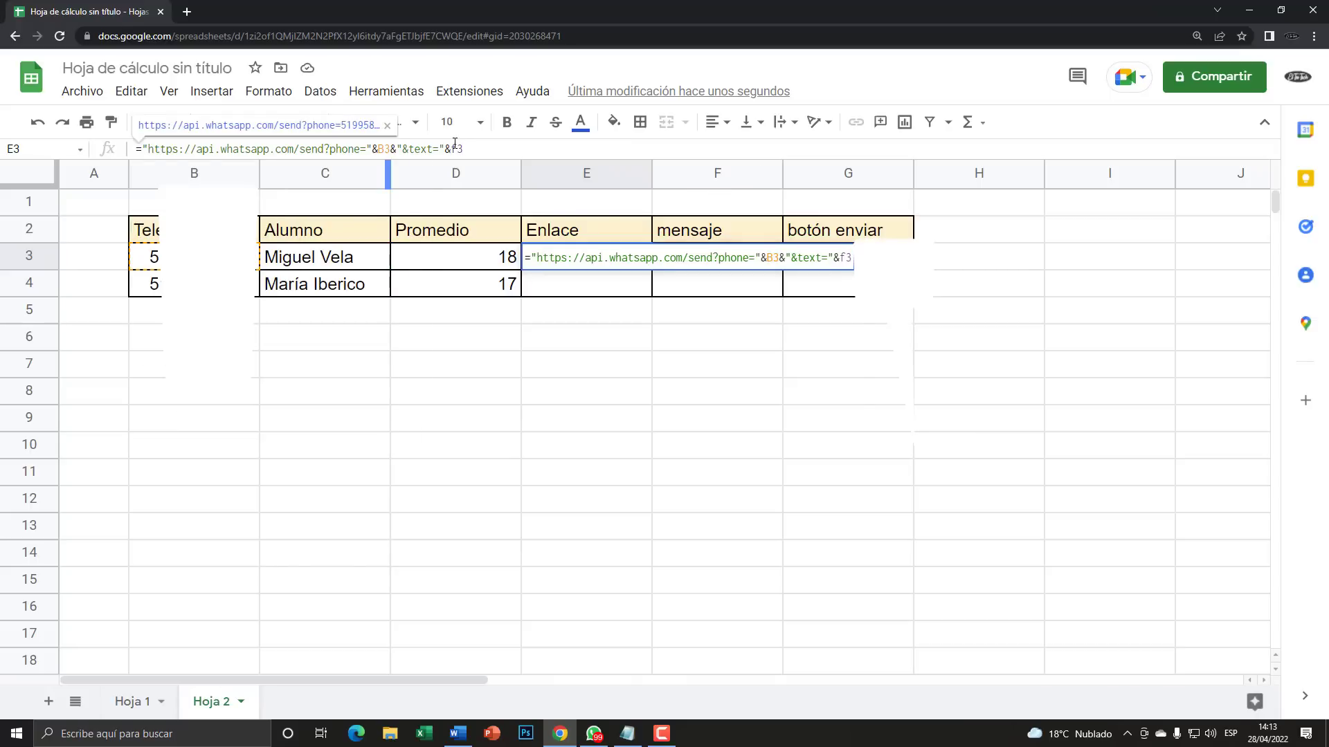
pyautogui.press('Return')
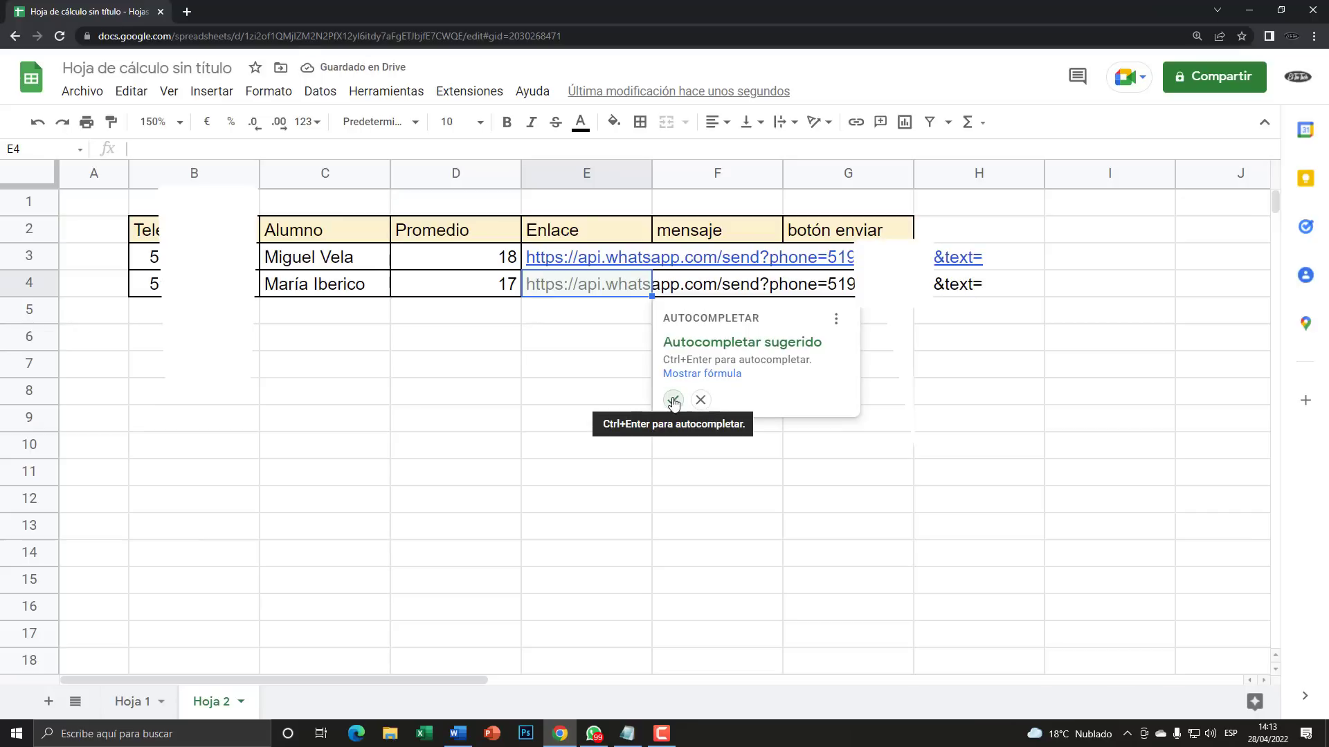
# - Accept the suggested row-4 link formula for E4 and select its full formula text
pyautogui.click(674, 400)
pyautogui.click(449, 149)
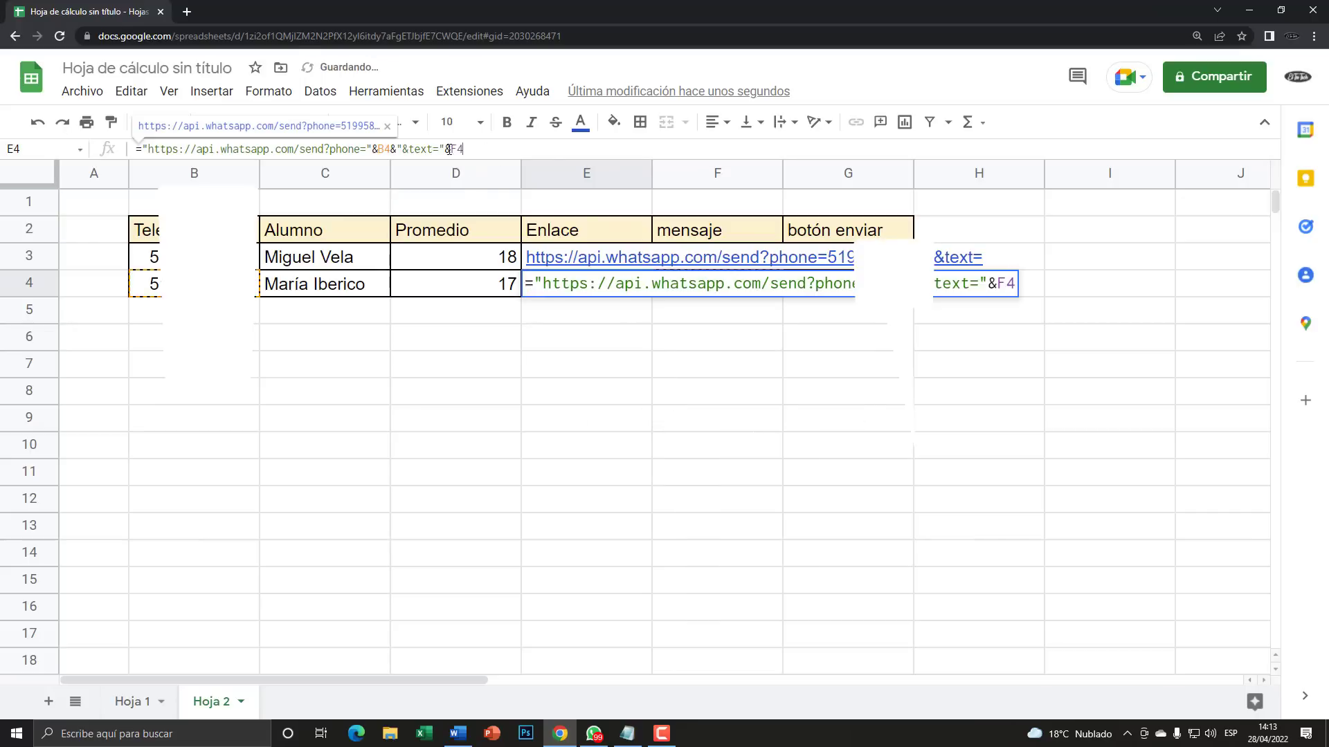
pyautogui.hotkey('ctrl', 'a')
pyautogui.hotkey('ctrl', 'c')
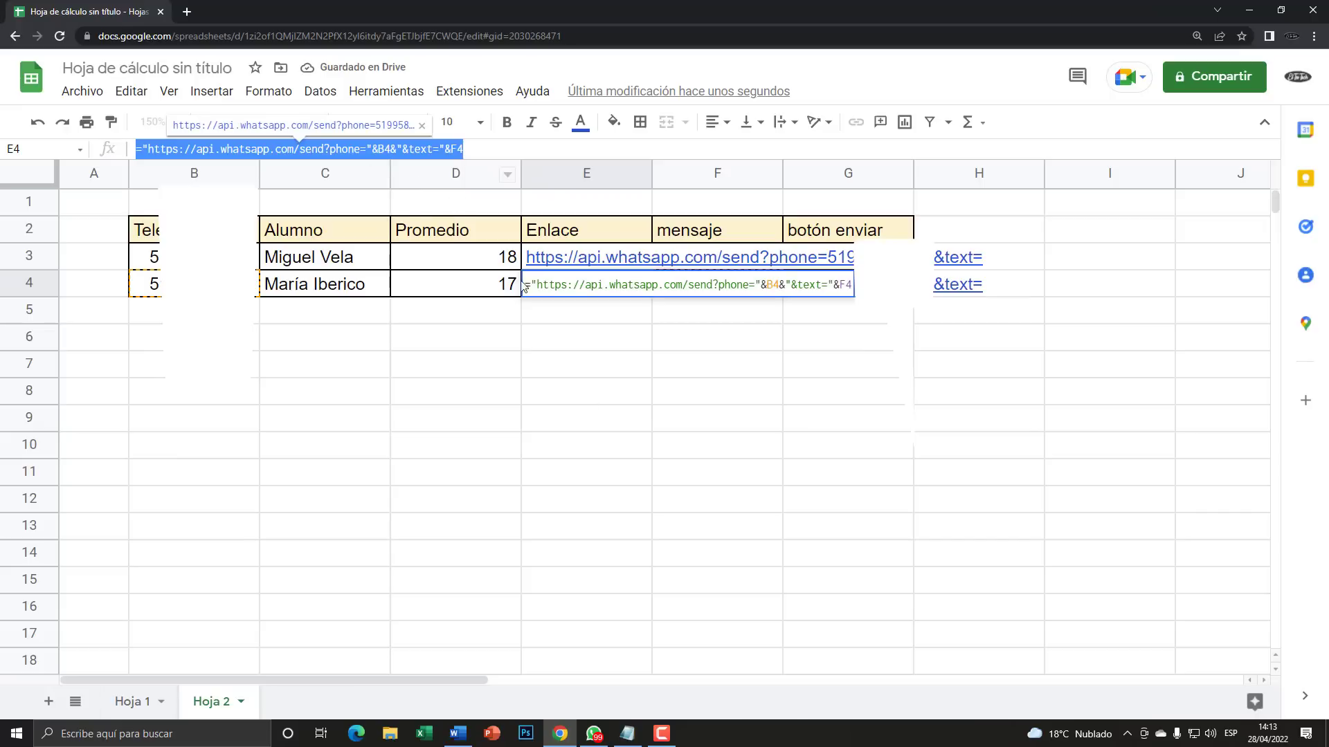
pyautogui.click(627, 733)
# - Paste the E4 WhatsApp formula on a new Notepad line and highlight its B4, text and F4 parts
pyautogui.click(730, 402)
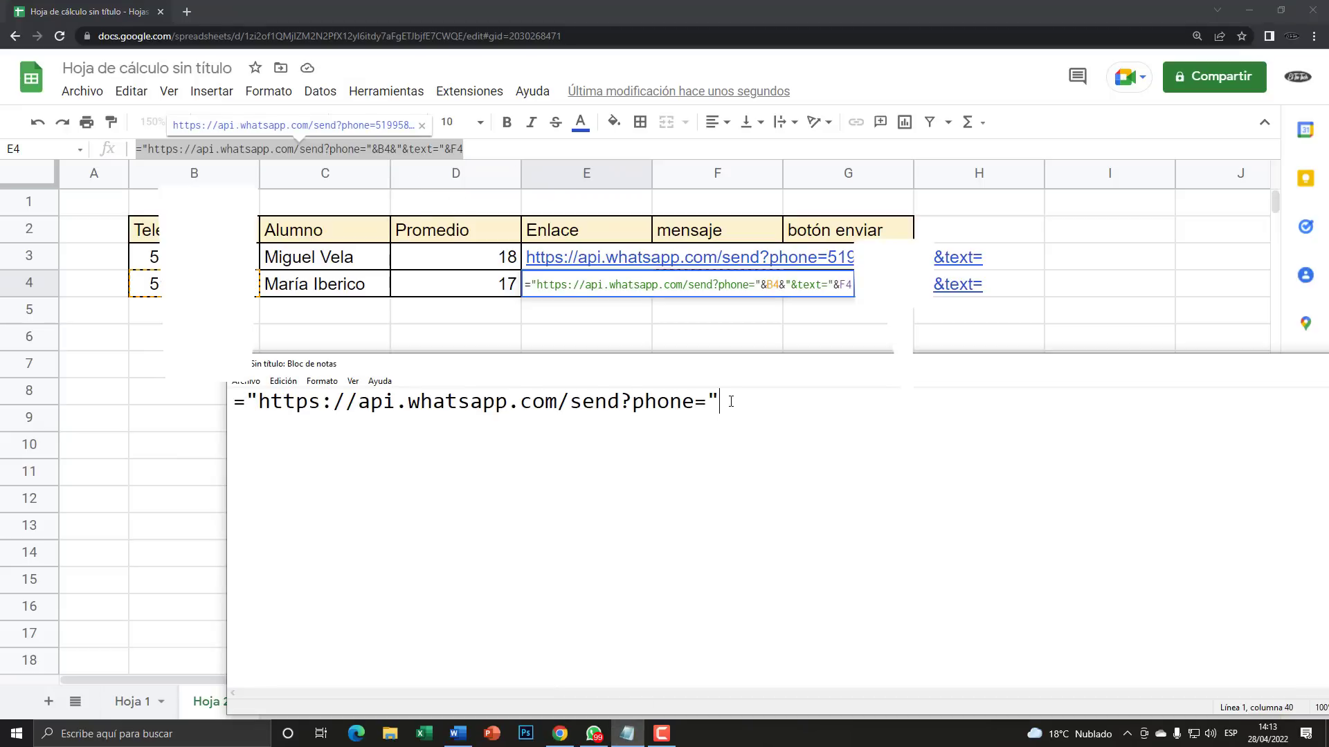
pyautogui.press('Return')
pyautogui.press('Return')
pyautogui.hotkey('ctrl', 'v')
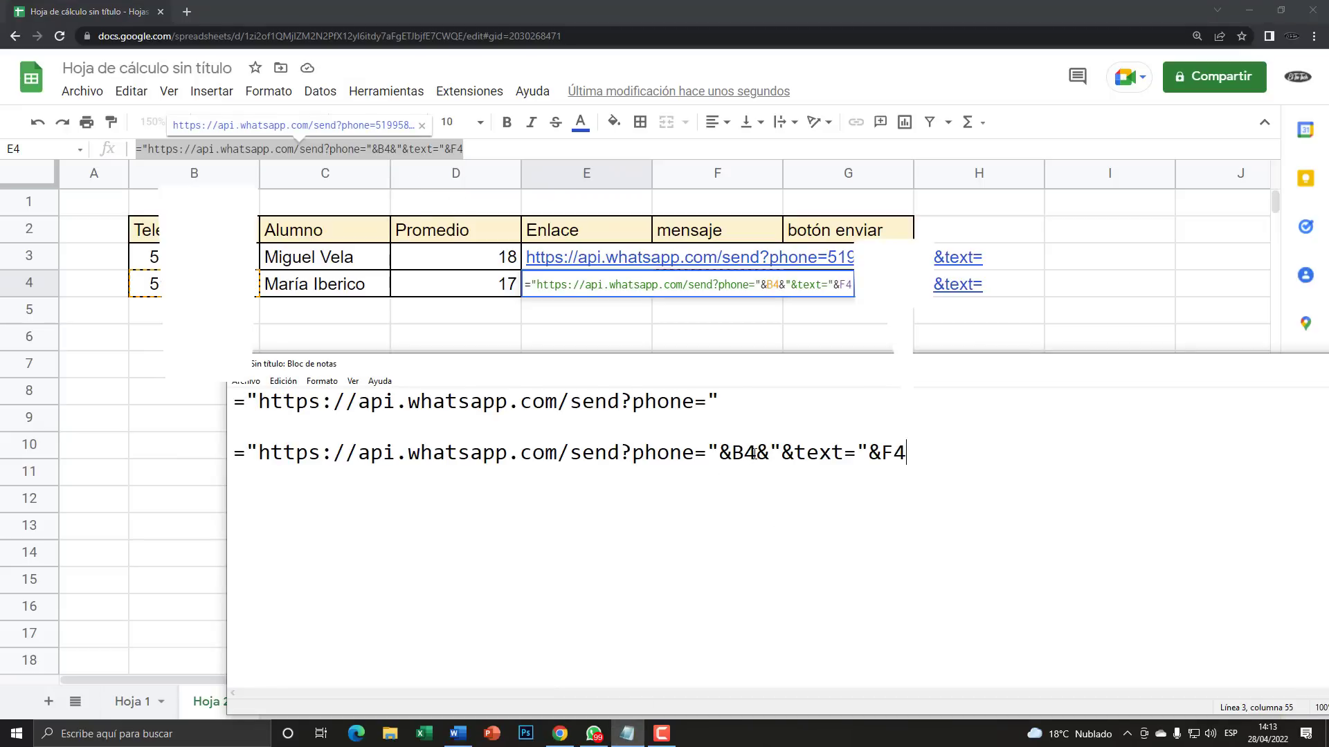
pyautogui.moveTo(758, 453); pyautogui.dragTo(732, 454)
pyautogui.moveTo(844, 453); pyautogui.dragTo(794, 453)
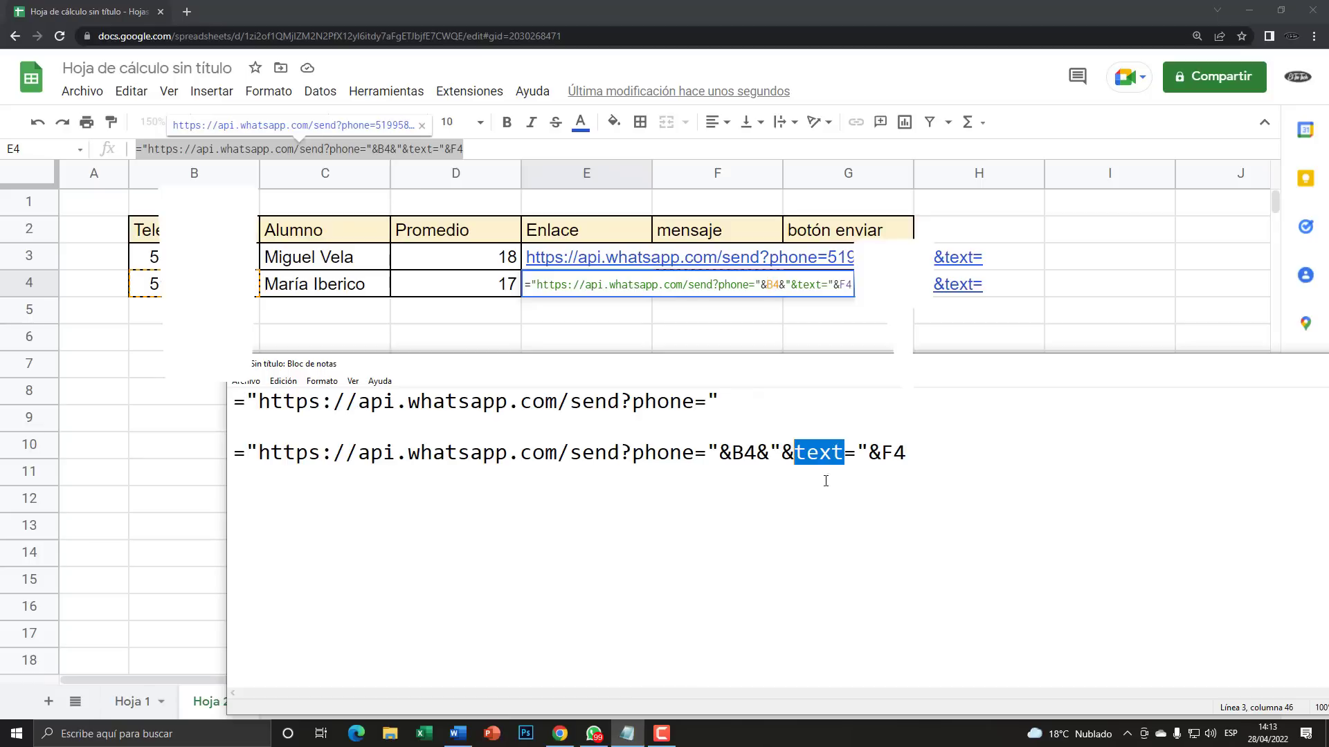
pyautogui.moveTo(905, 454); pyautogui.dragTo(883, 454)
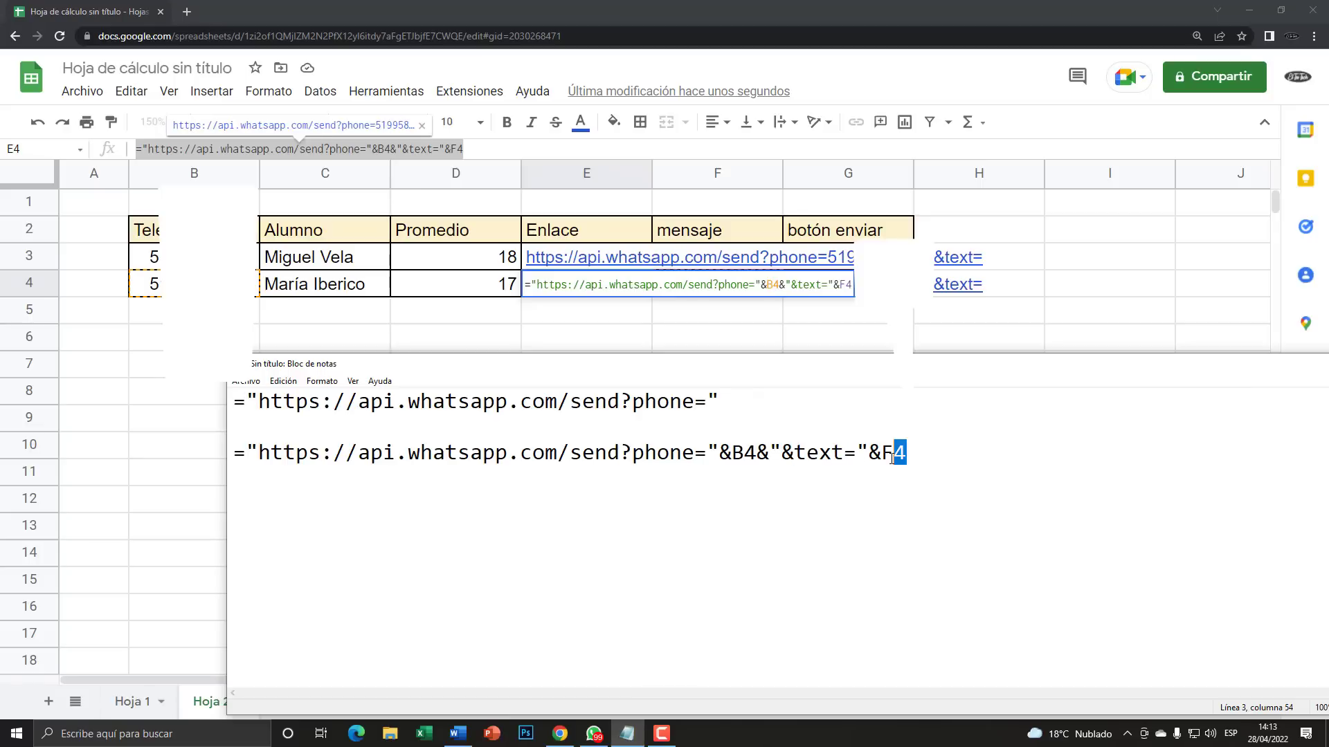
# - Review the pasted formula's B4 and F4 references, then commit the E4 link formula in the sheet
pyautogui.click(906, 454)
pyautogui.hotkey('shift', 'Home')
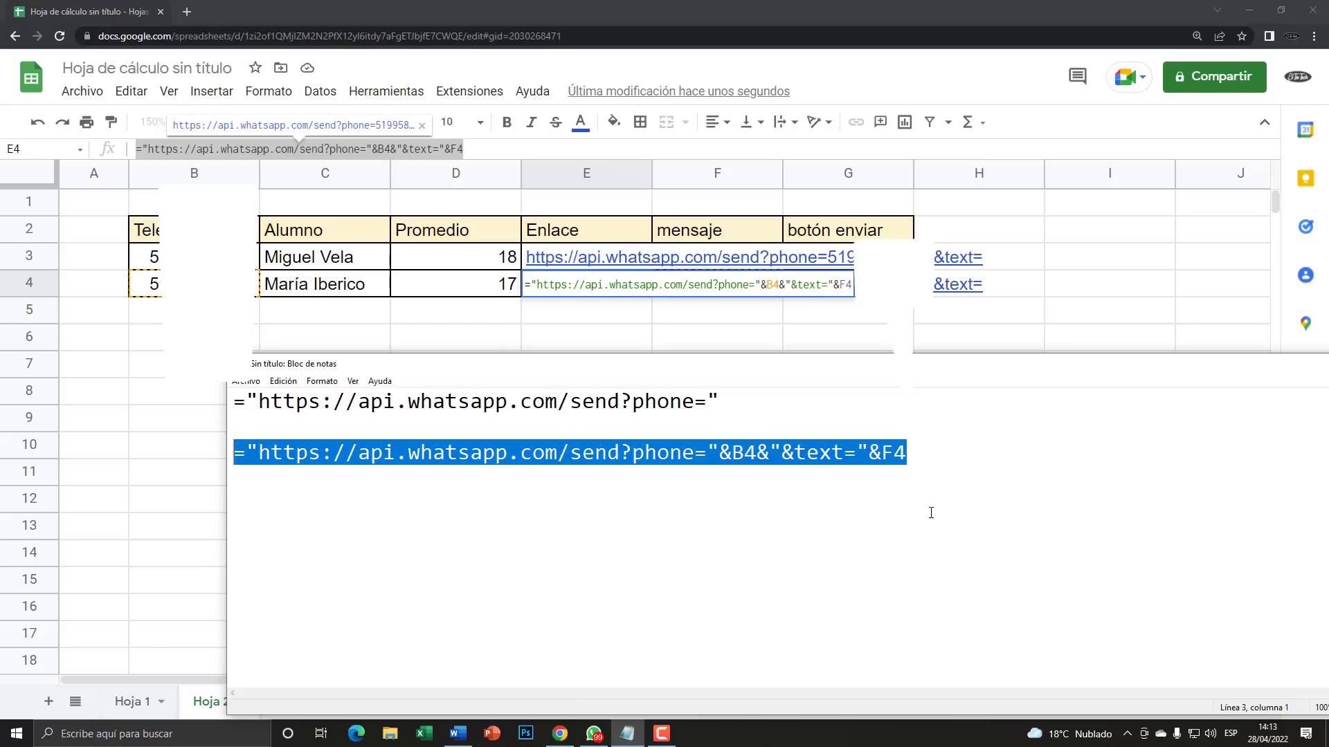
pyautogui.moveTo(758, 453); pyautogui.dragTo(732, 453)
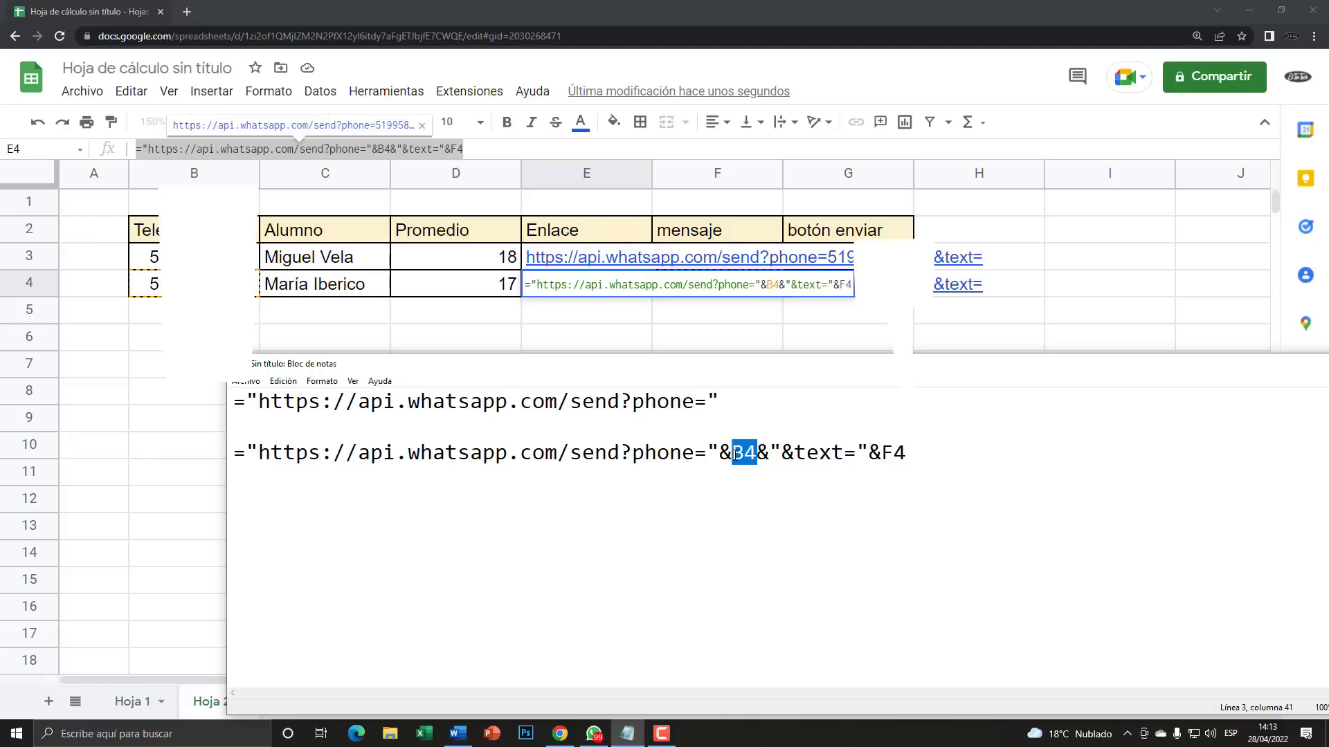
pyautogui.moveTo(907, 453); pyautogui.dragTo(881, 453)
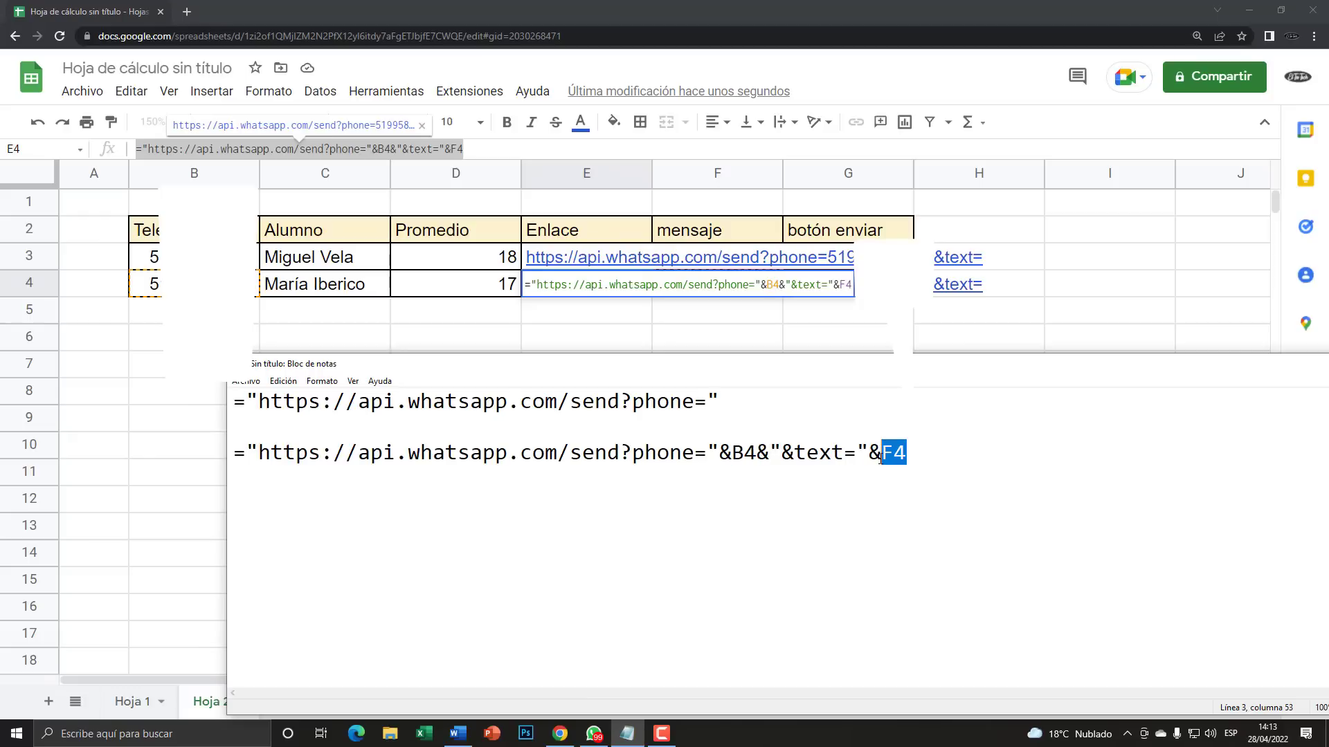
pyautogui.click(691, 5)
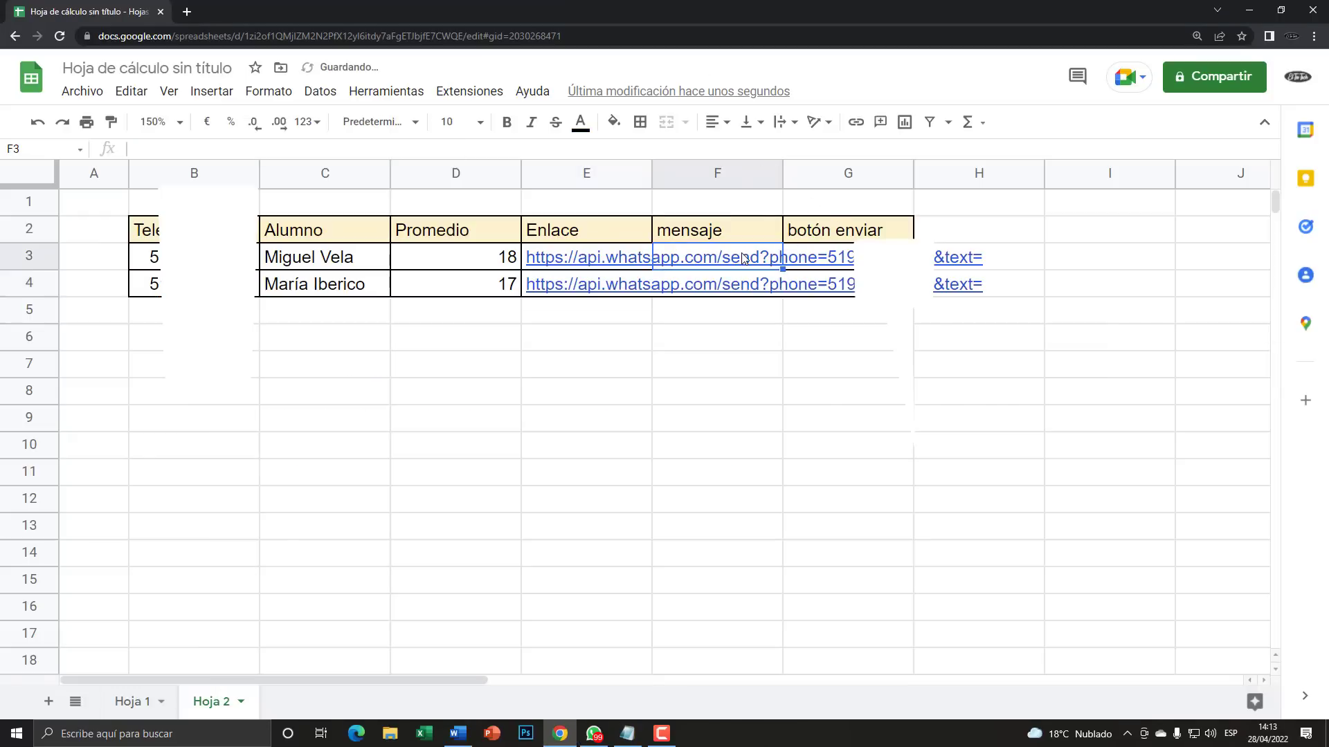
pyautogui.click(747, 255)
pyautogui.moveTo(725, 257)
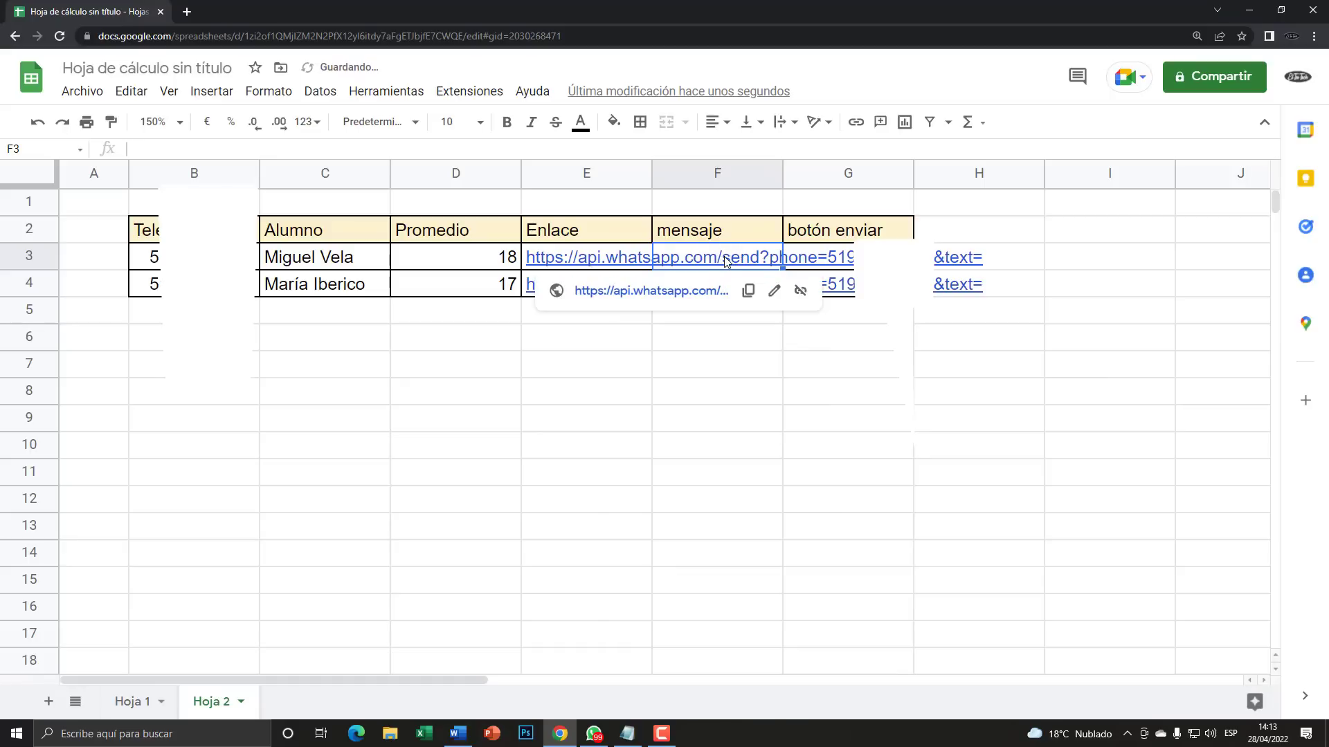
# - Enter 'Mensaje de prueba' in F3 and F4 and widen column F to fit it
pyautogui.write('EMensaje de ')
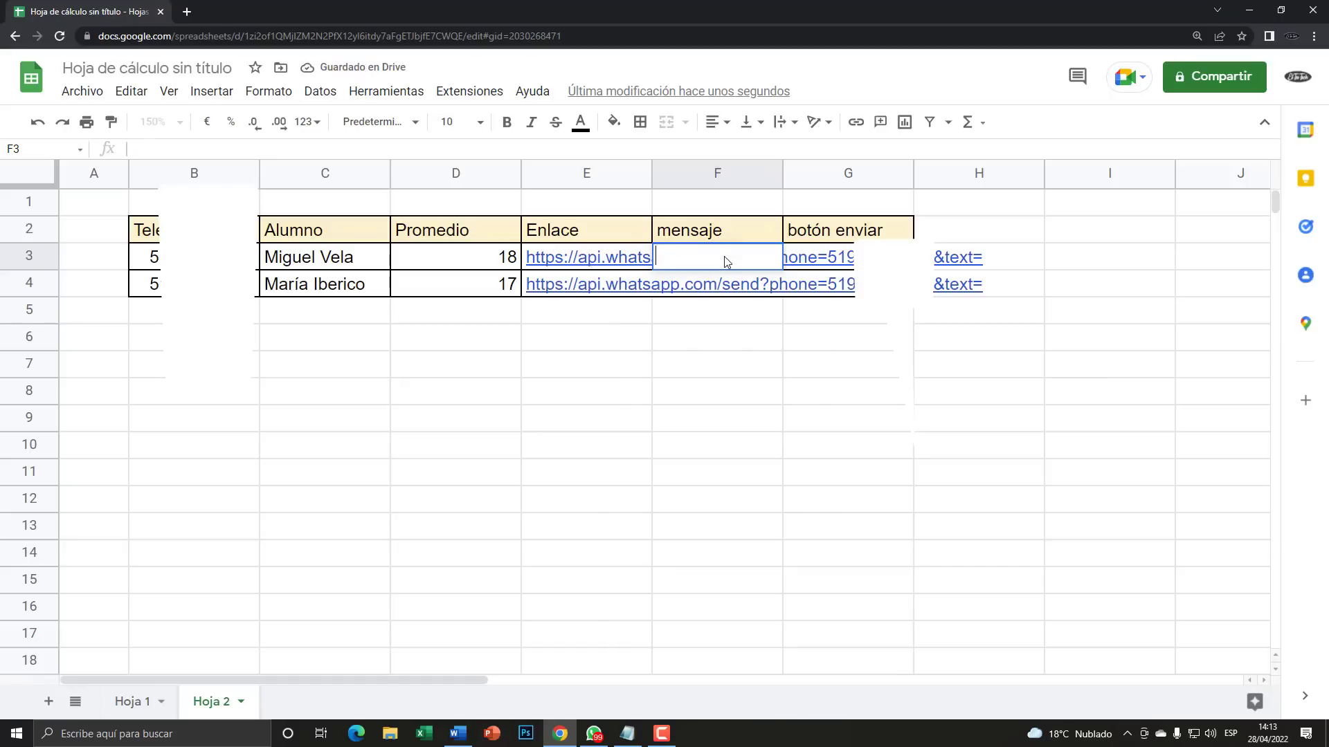
pyautogui.write('prueba')
pyautogui.press('Return')
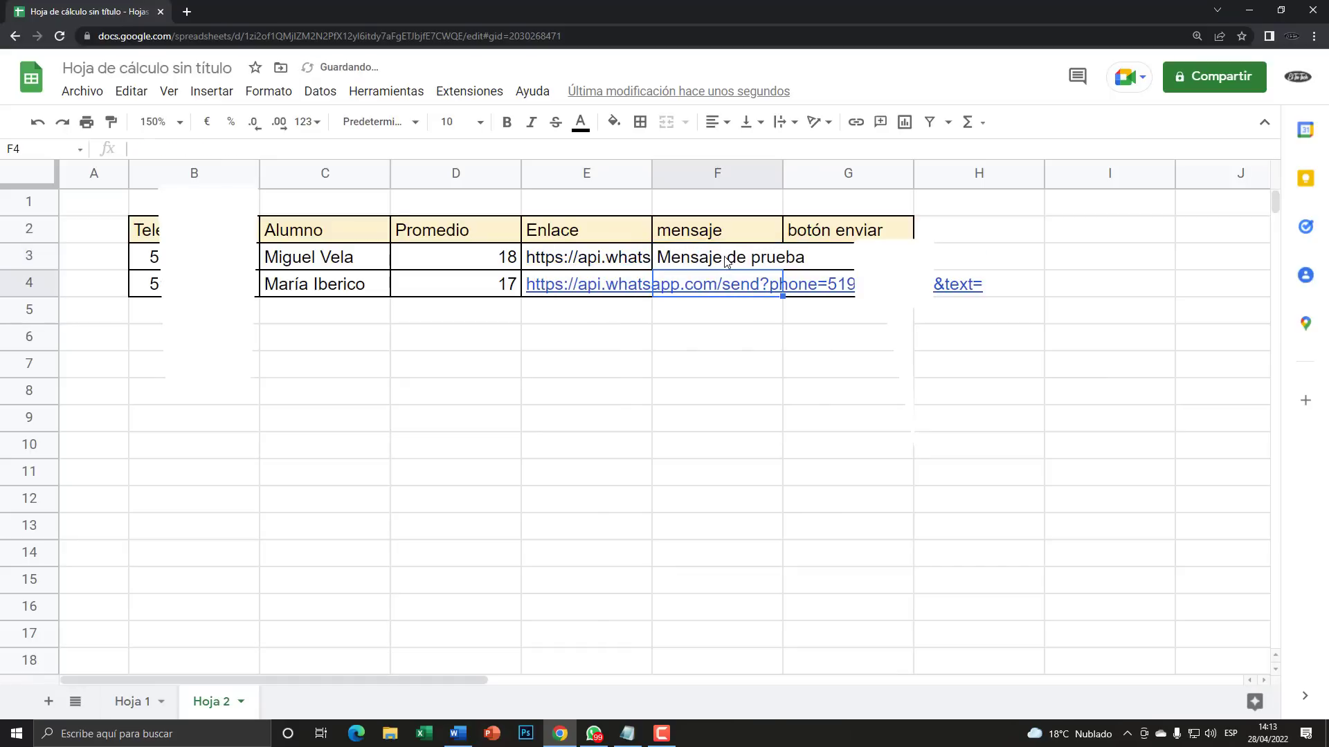
pyautogui.moveTo(781, 175); pyautogui.dragTo(865, 175)
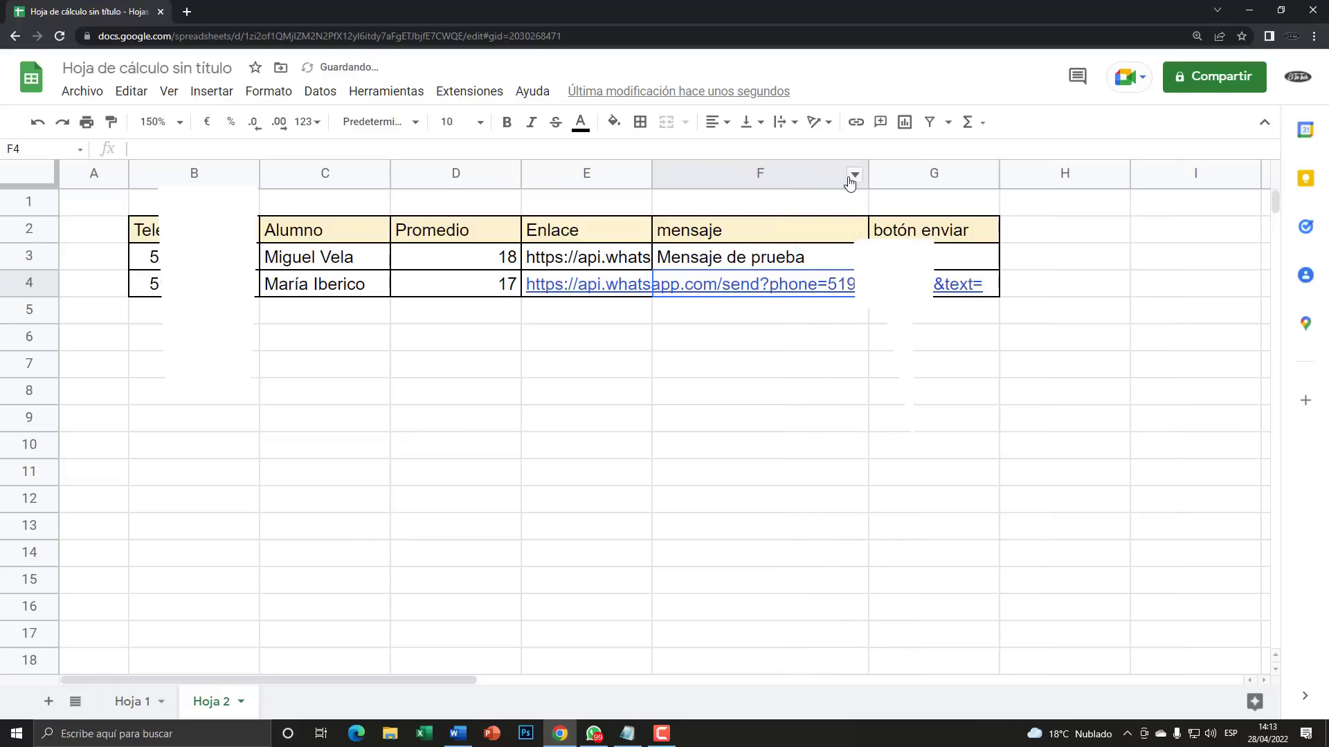
pyautogui.write('Men')
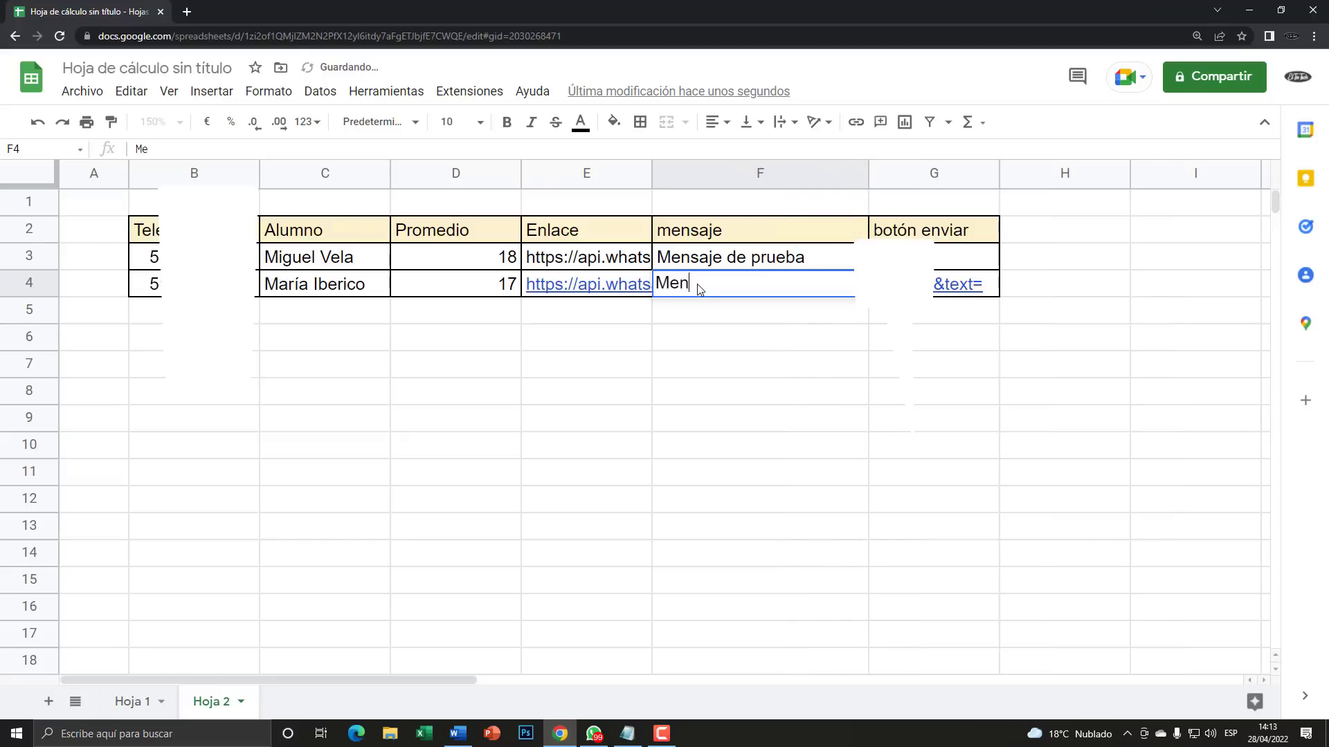
pyautogui.write('saje de prueba')
pyautogui.press('Return')
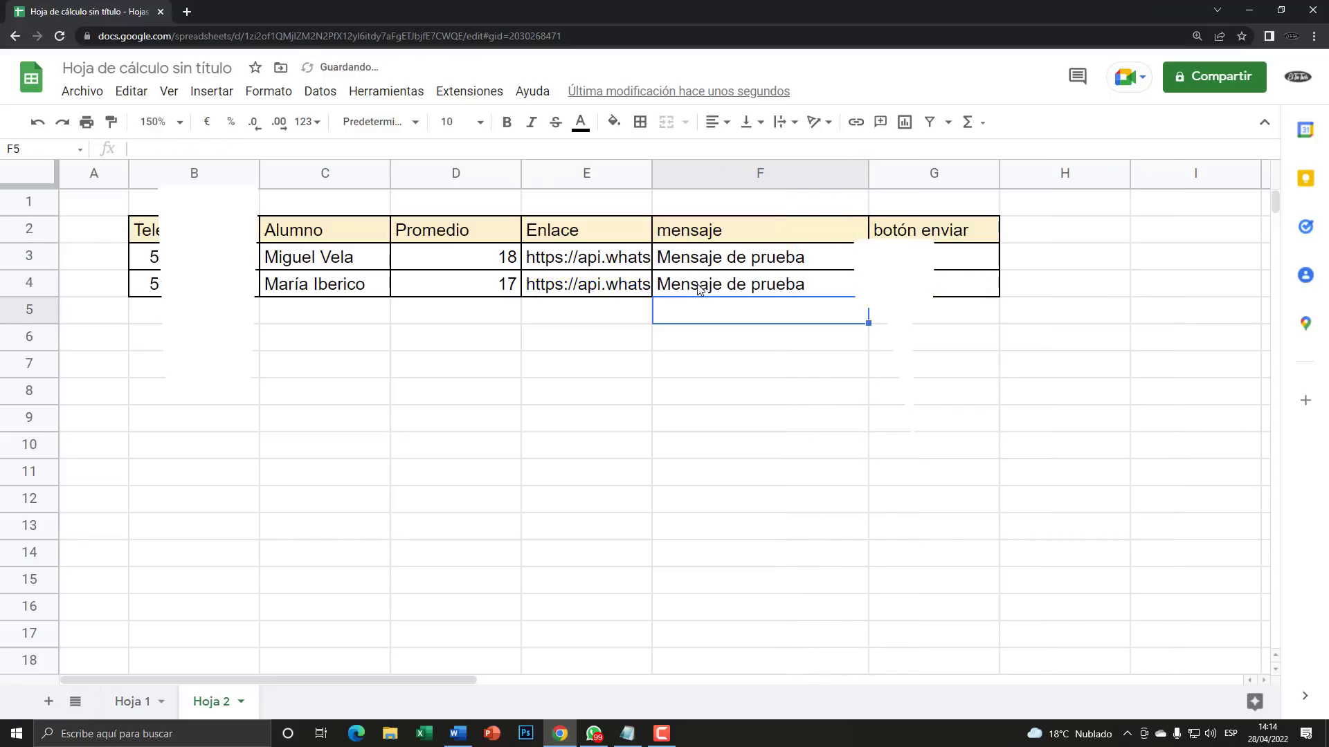
pyautogui.click(956, 261)
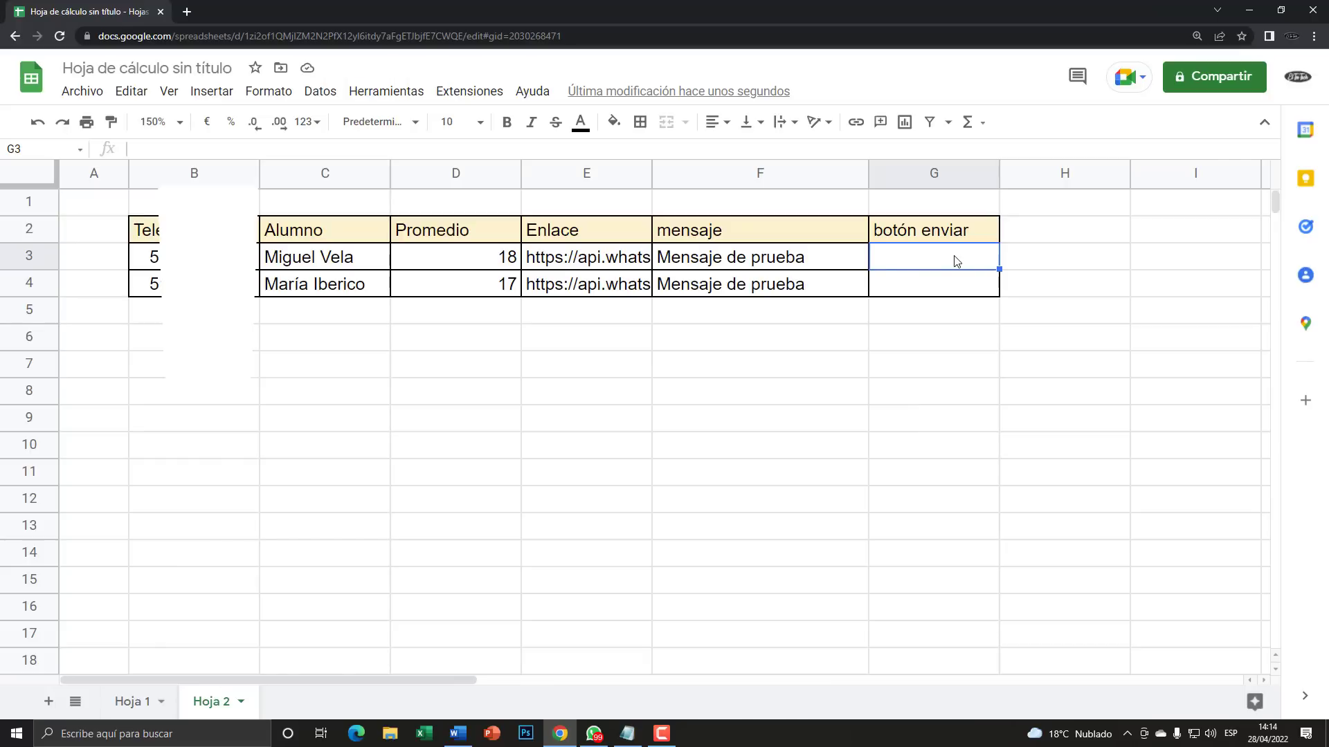
# - Enter =HIPERVINCULO(E3;"Enviar Mensaje") in G3
pyautogui.write('=')
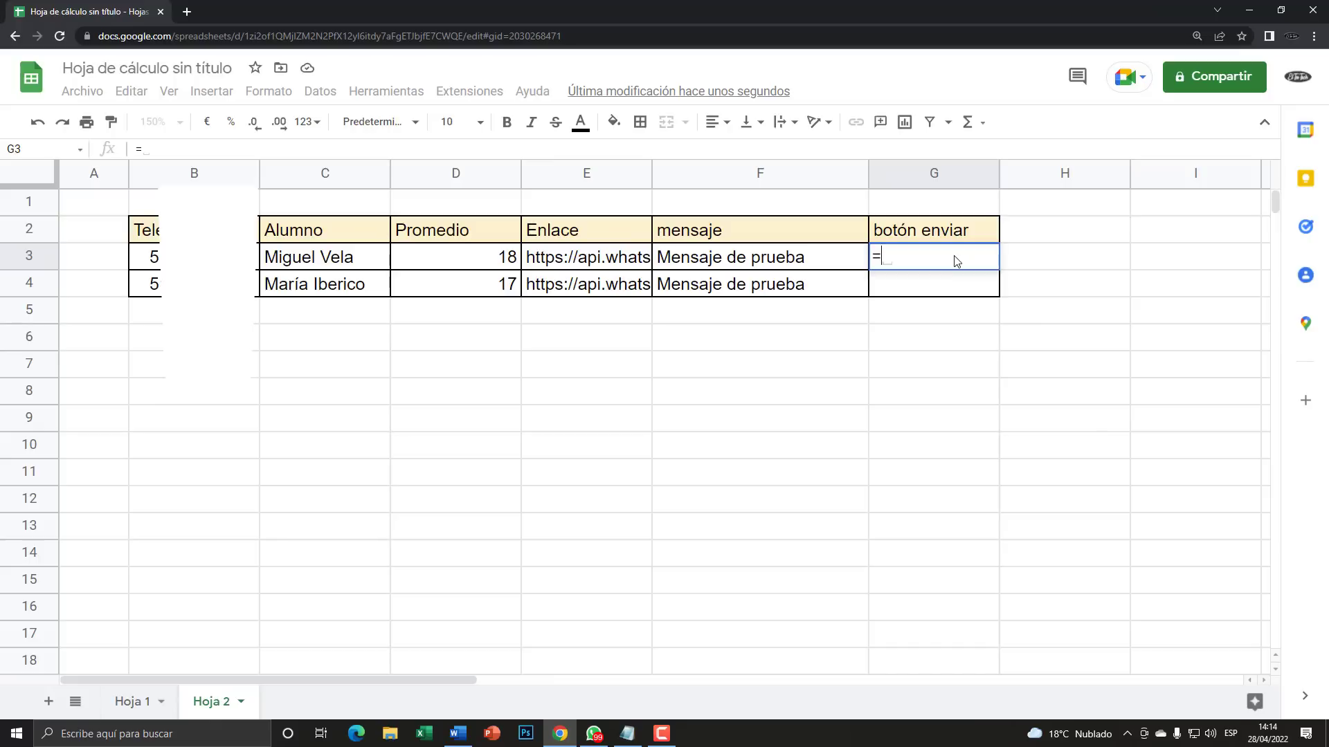
pyautogui.write('hip')
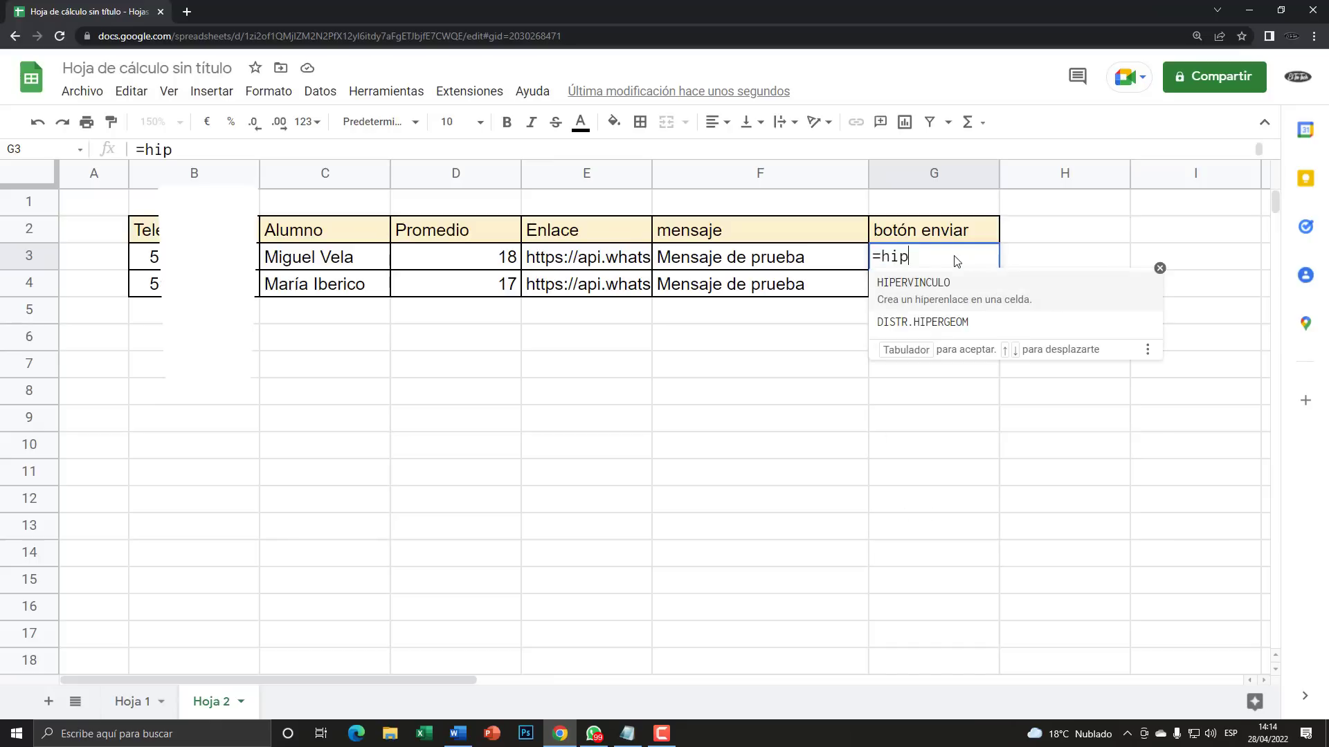
pyautogui.write('er')
pyautogui.click(930, 289)
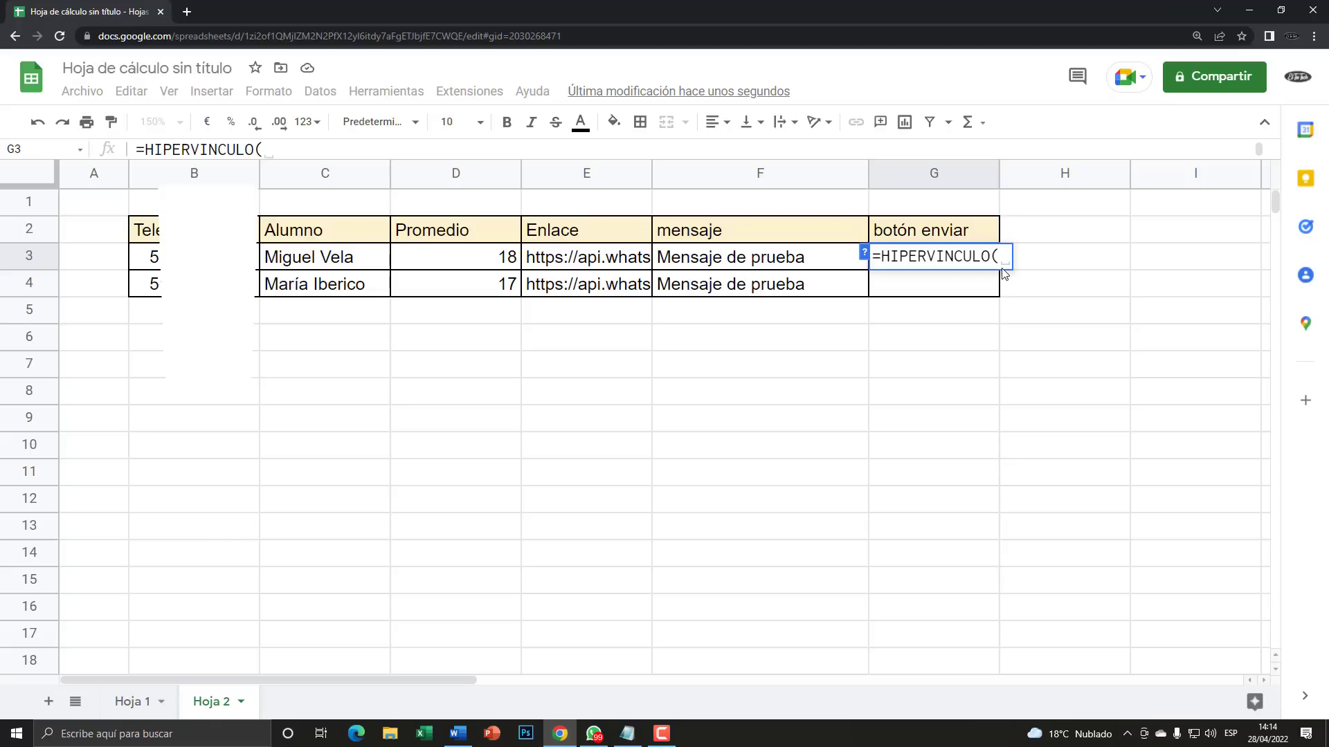
pyautogui.write('E3')
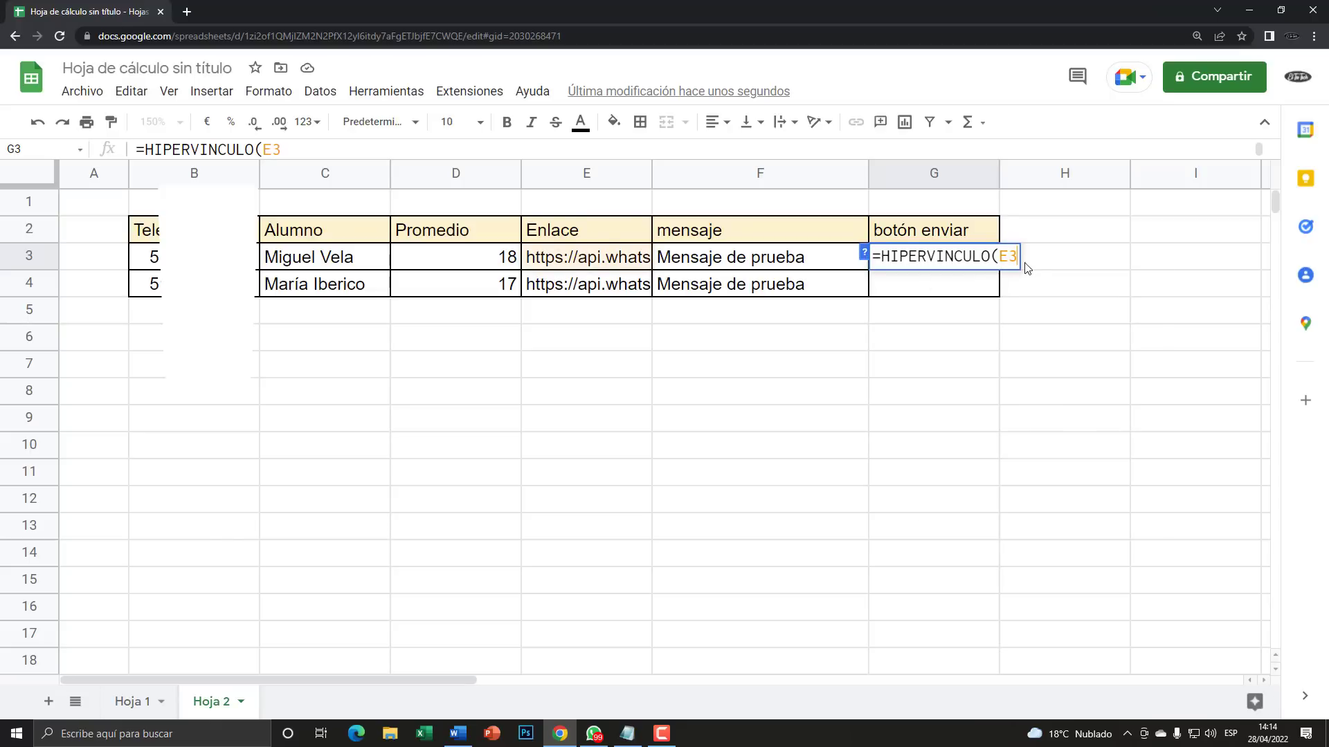
pyautogui.write(';')
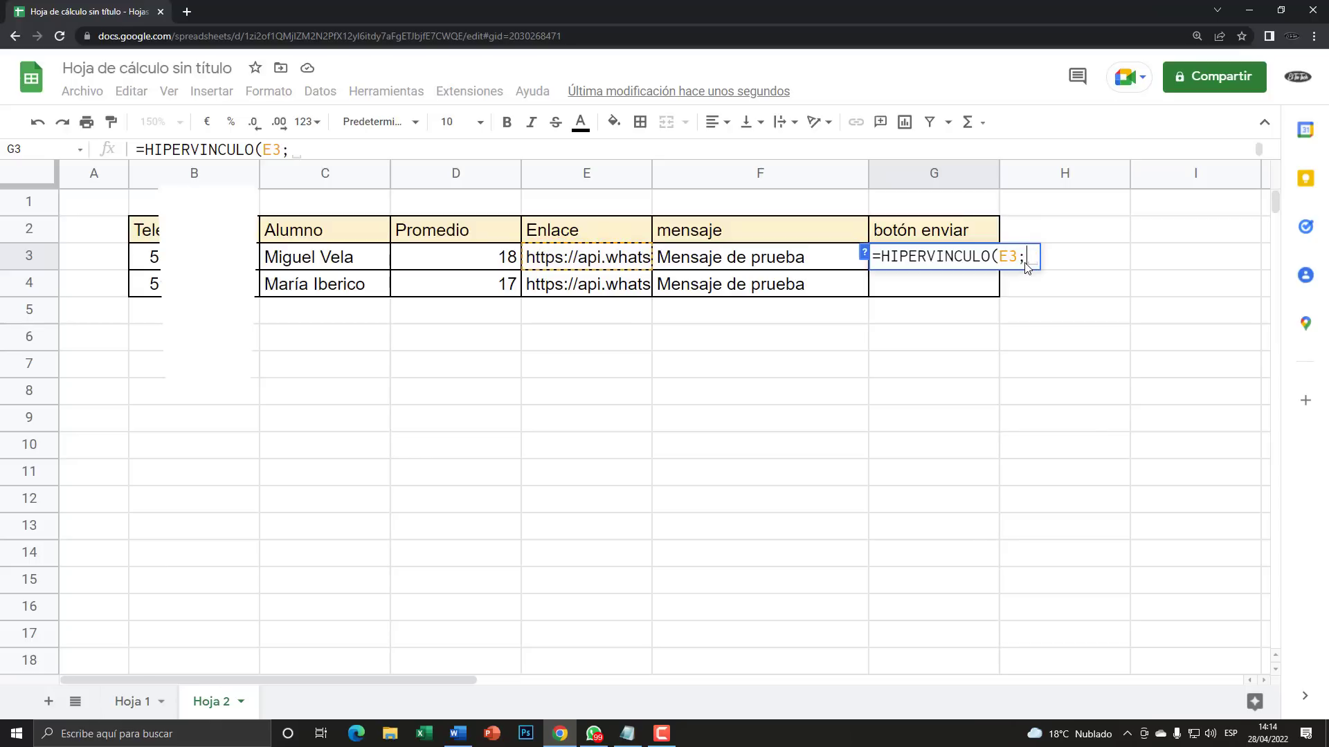
pyautogui.write('""')
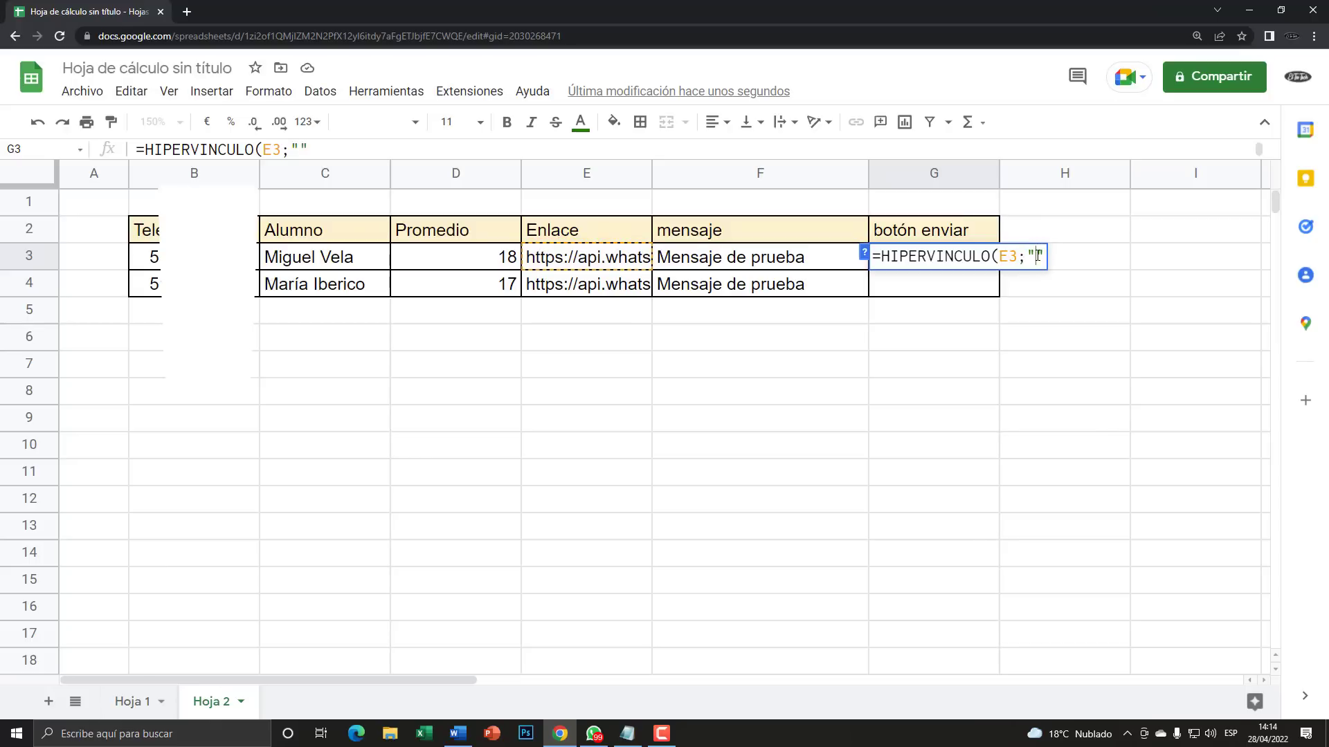
pyautogui.write('ENVIA')
pyautogui.press('BackSpace')
pyautogui.press('BackSpace')
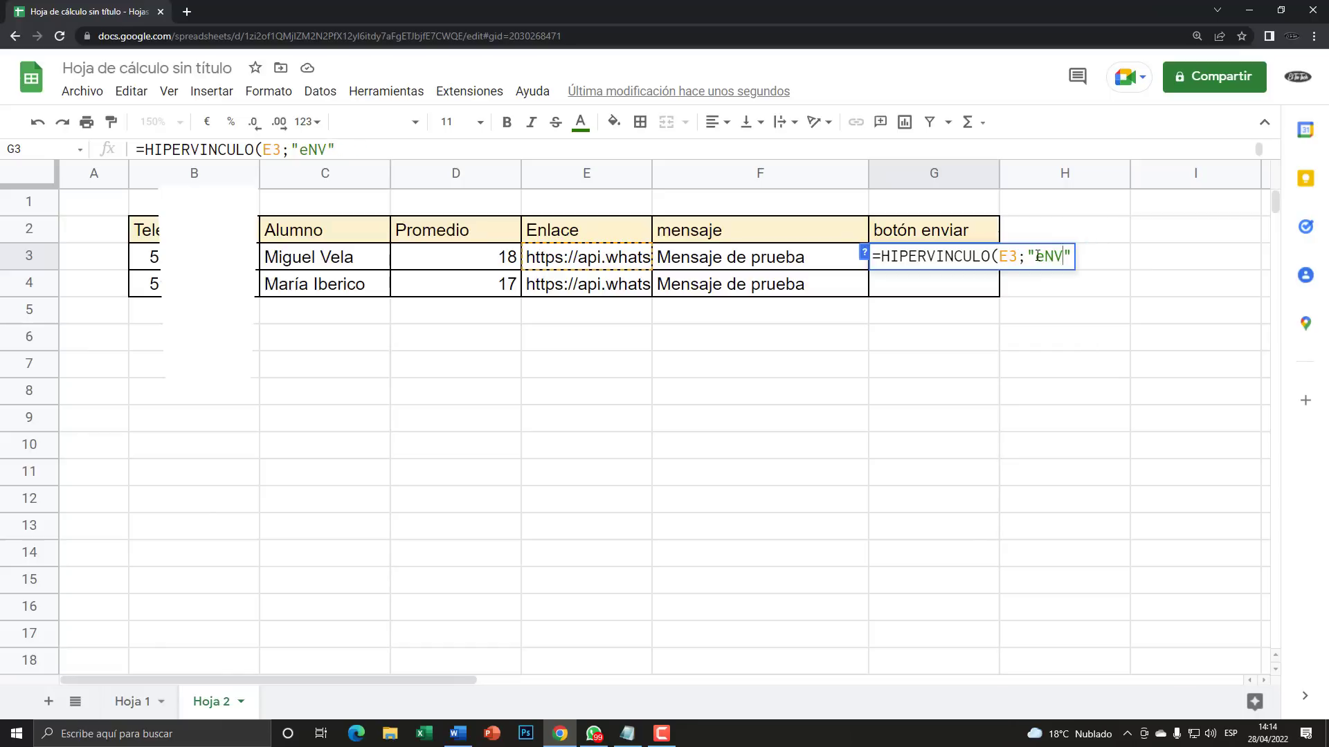
pyautogui.press('BackSpace')
pyautogui.press('BackSpace')
pyautogui.press('BackSpace')
pyautogui.write('Enviar Mens')
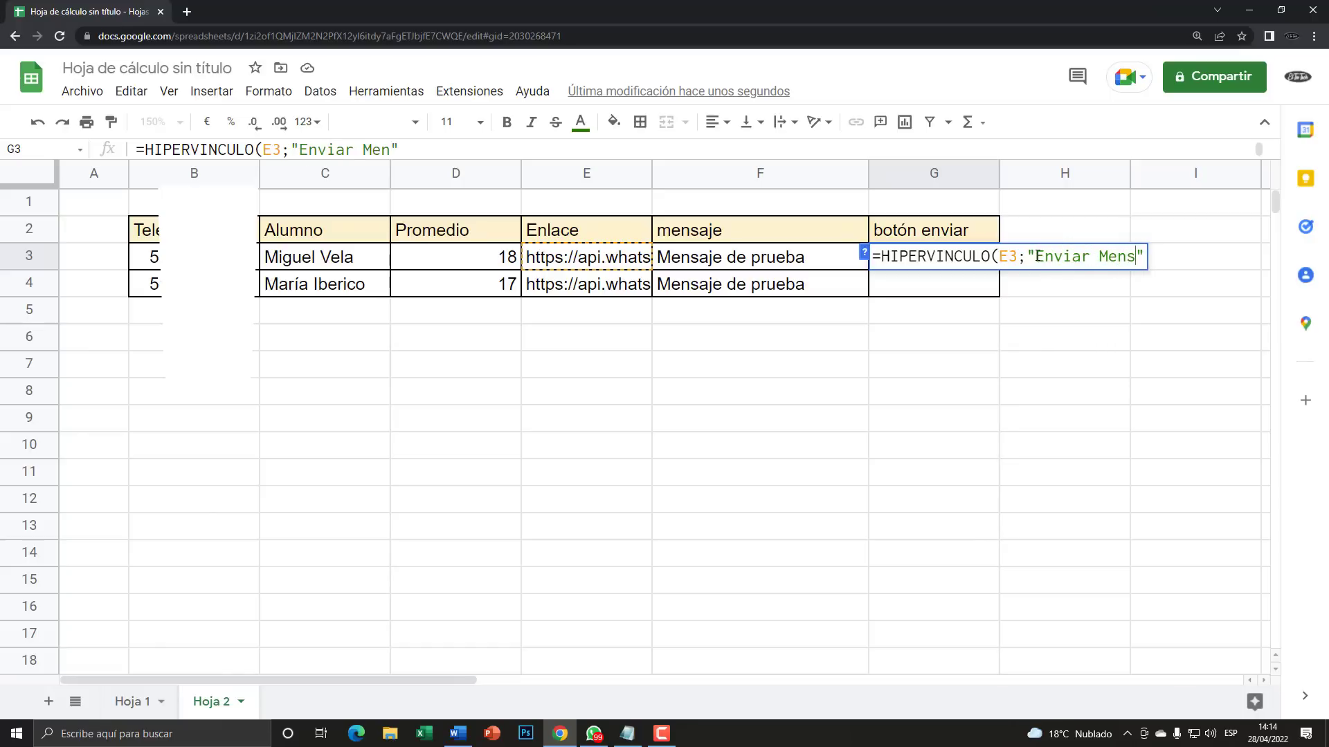
pyautogui.write('aje')
pyautogui.click(1169, 255)
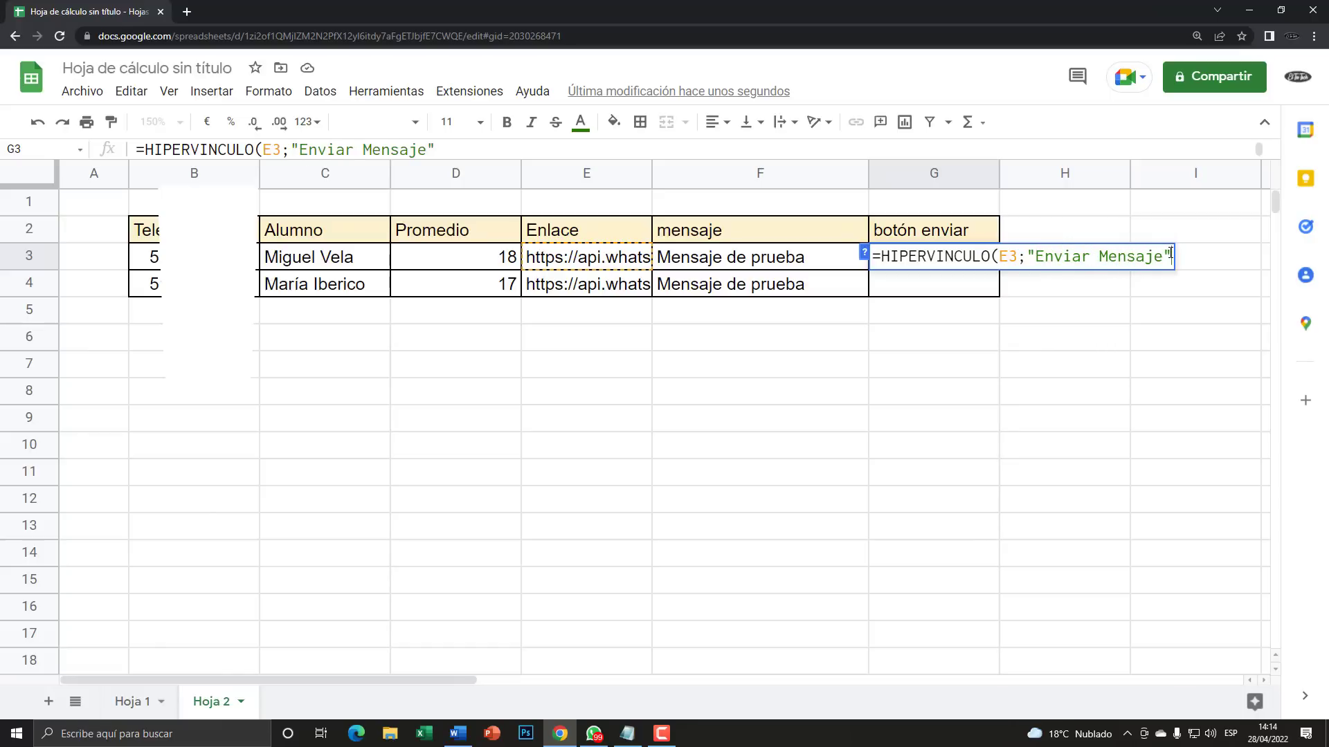
pyautogui.write(')')
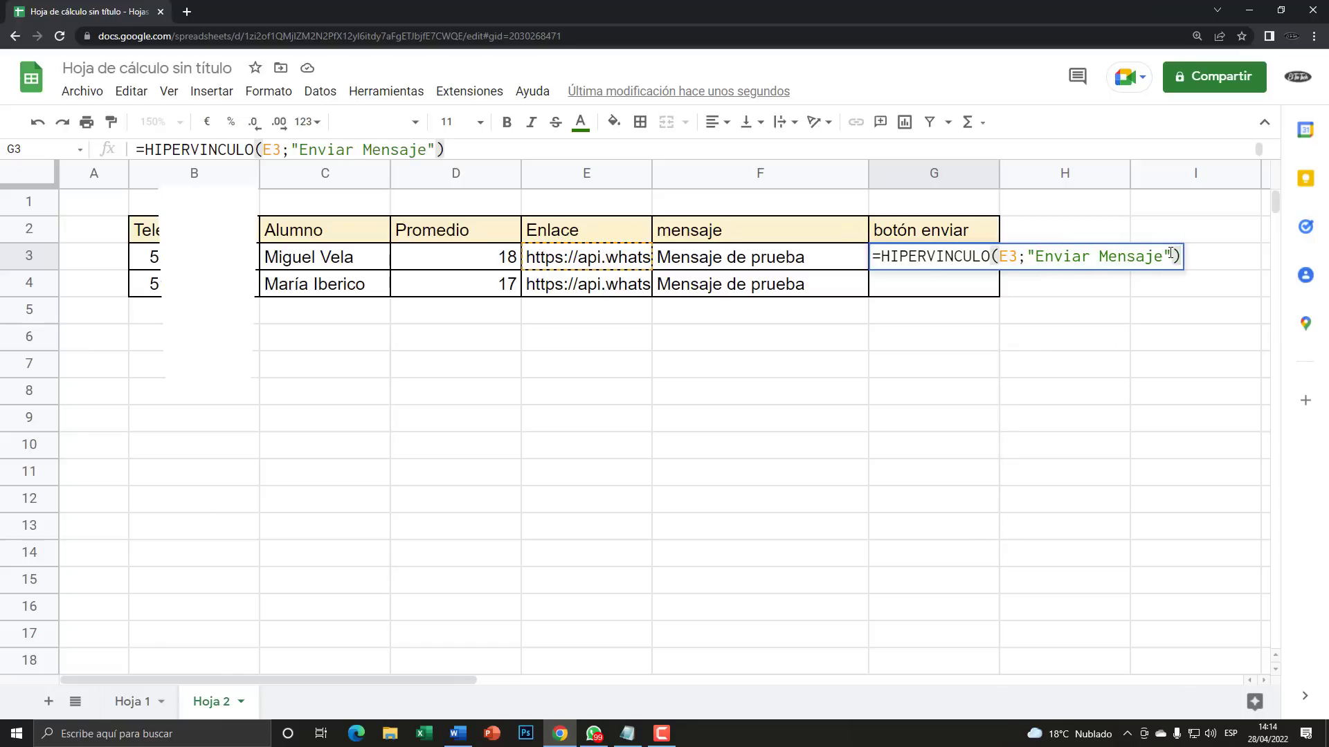
pyautogui.press('Return')
# - Fill the G3 link formula down to G4 and clear the extra copy in G5
pyautogui.click(994, 265)
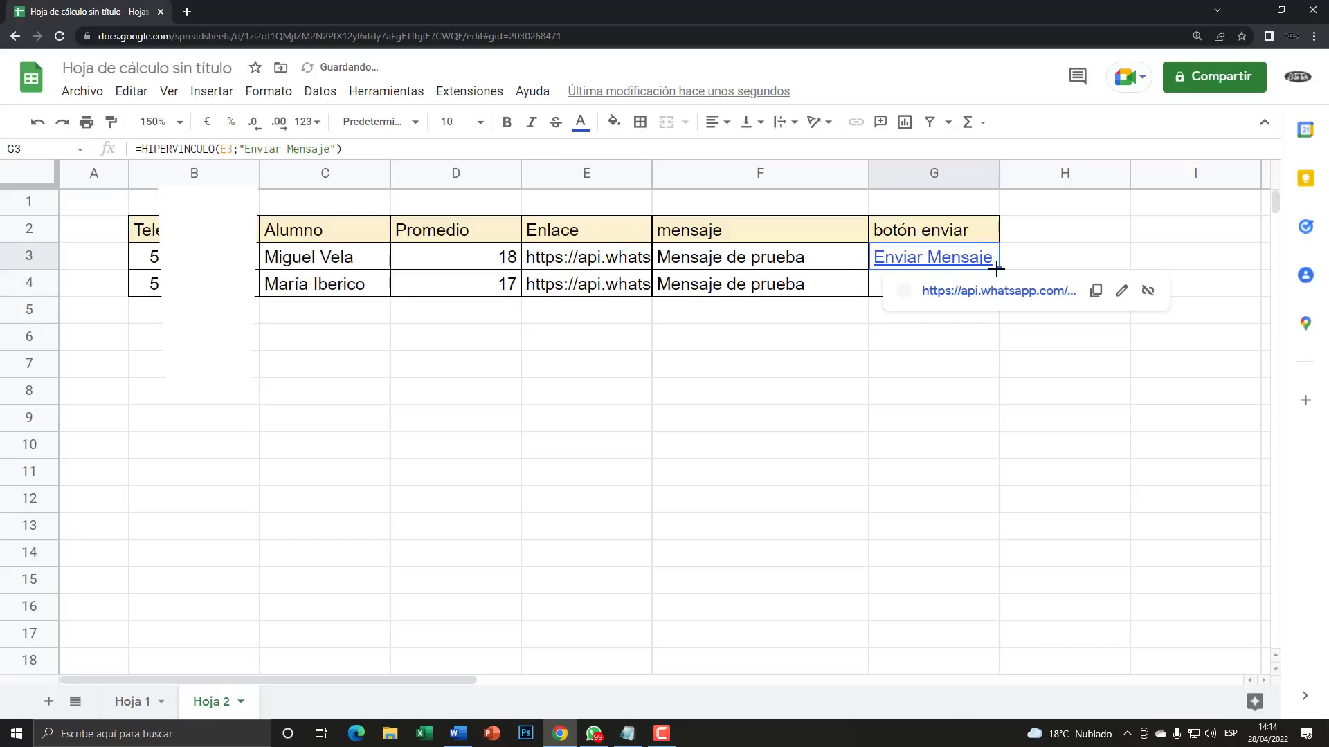
pyautogui.moveTo(997, 268); pyautogui.dragTo(998, 303)
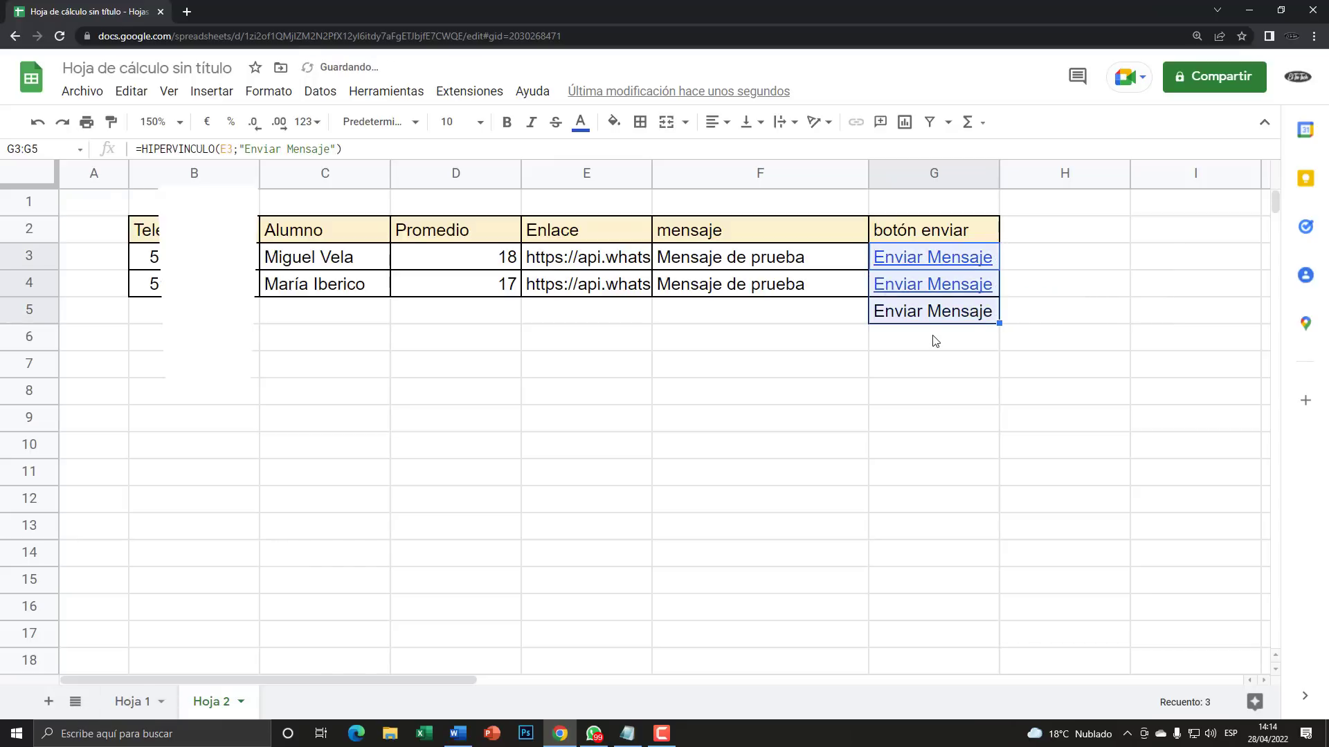
pyautogui.click(933, 314)
pyautogui.press('Delete')
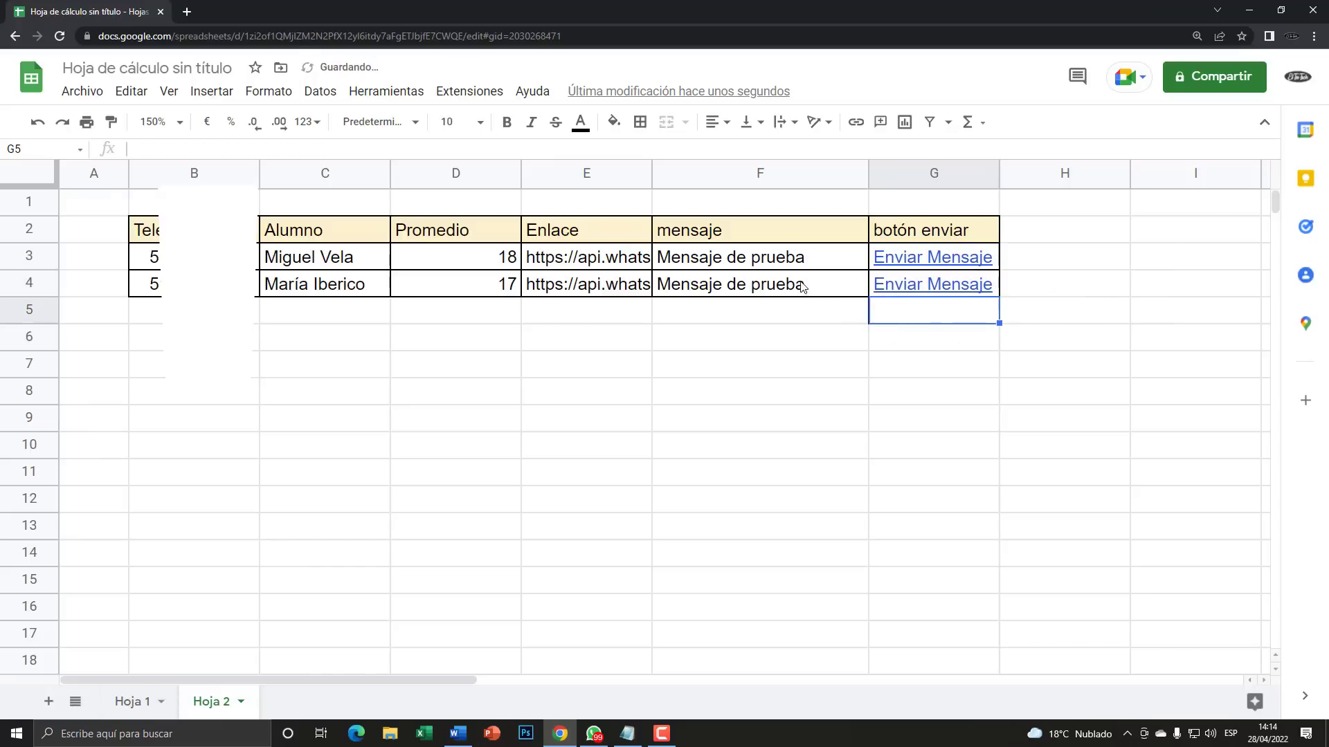
# - Number the test messages so F3 and F4 read 'Mensaje de prueba 1' and '2'
pyautogui.click(799, 267)
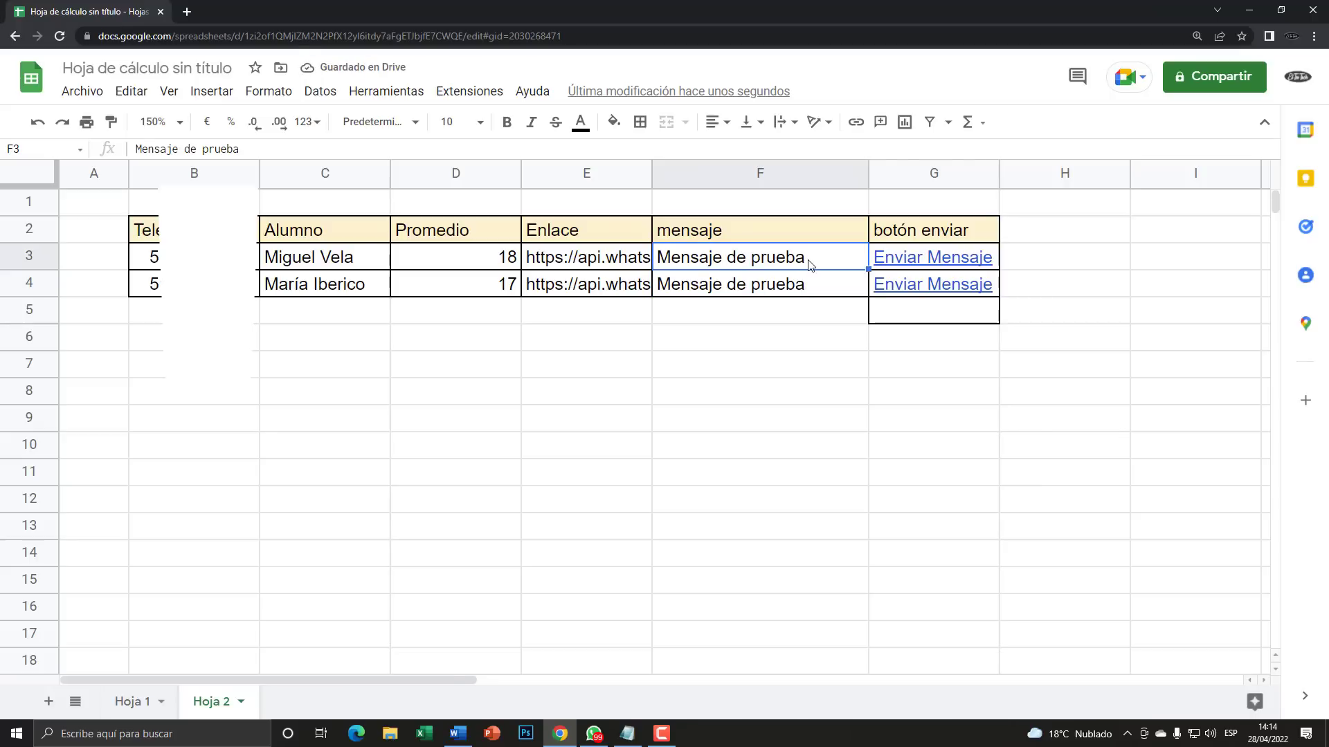
pyautogui.doubleClick(814, 258)
pyautogui.write('1')
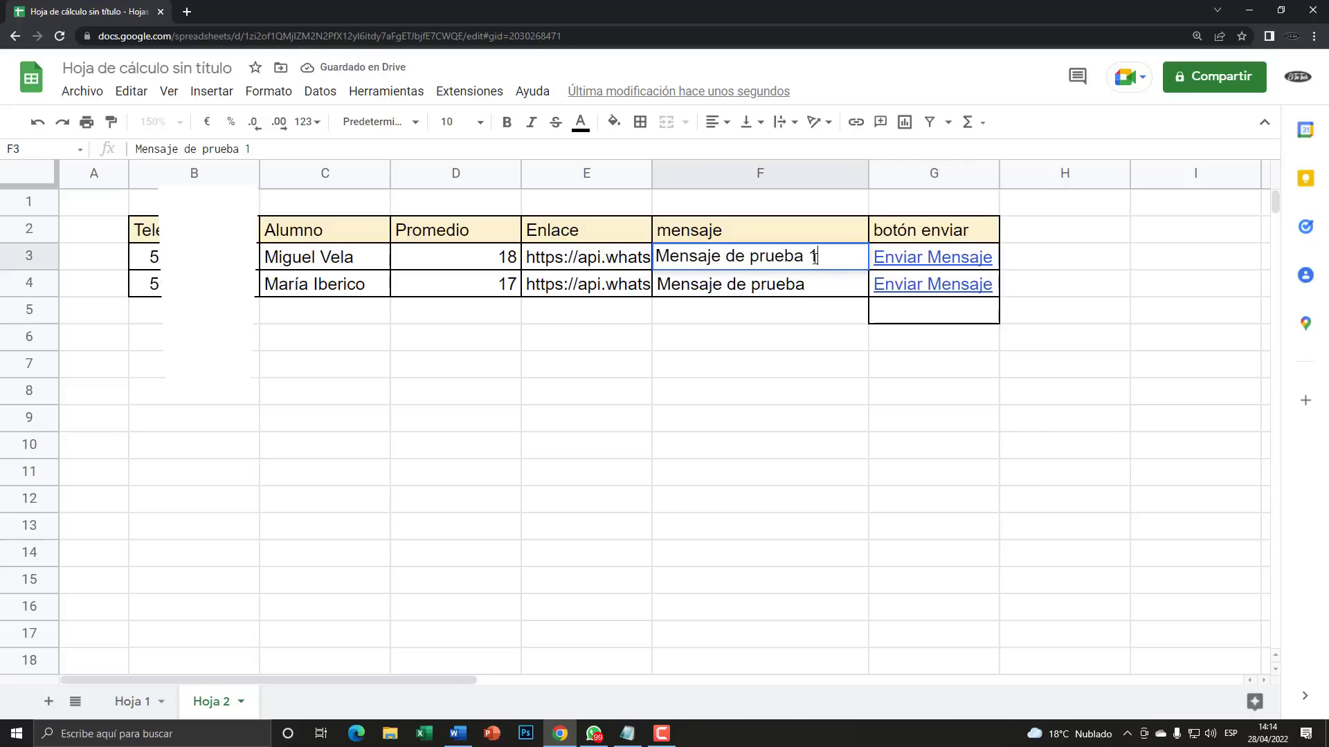
pyautogui.click(816, 284)
pyautogui.doubleClick(823, 285)
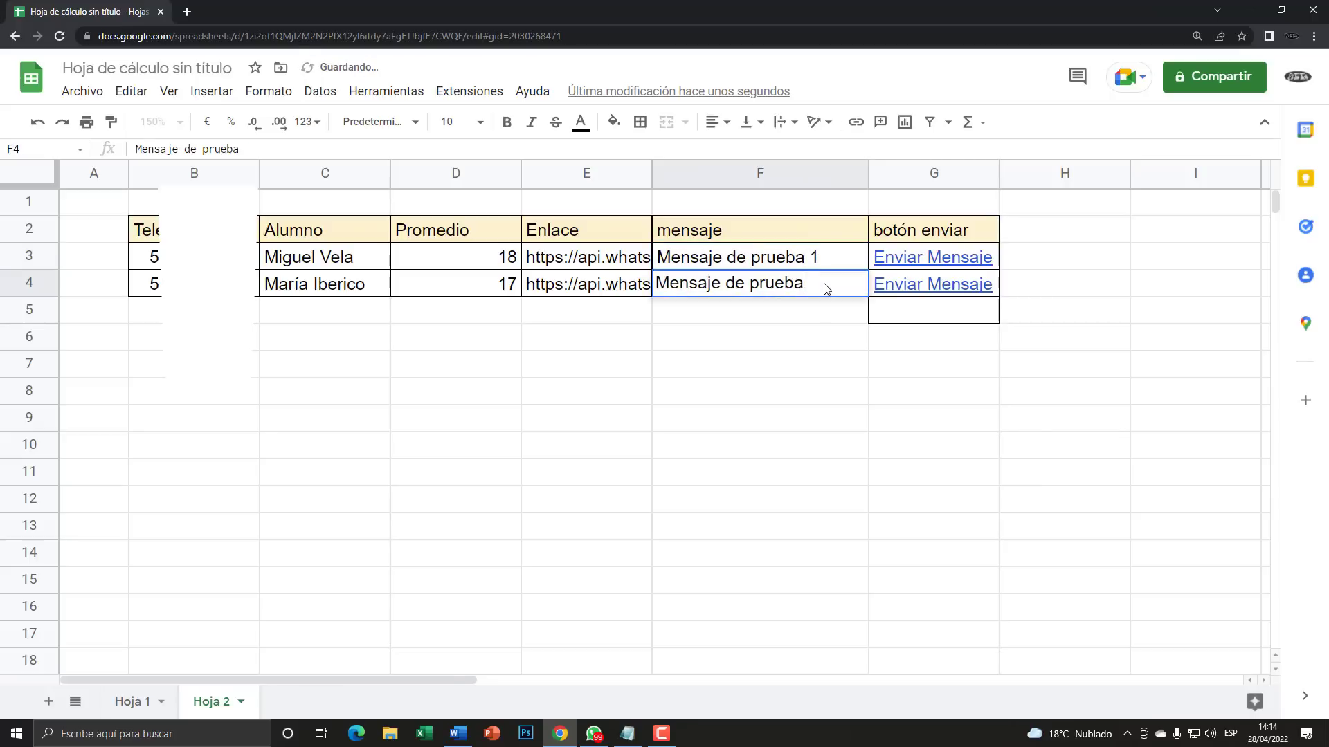
pyautogui.write('2')
pyautogui.press('Return')
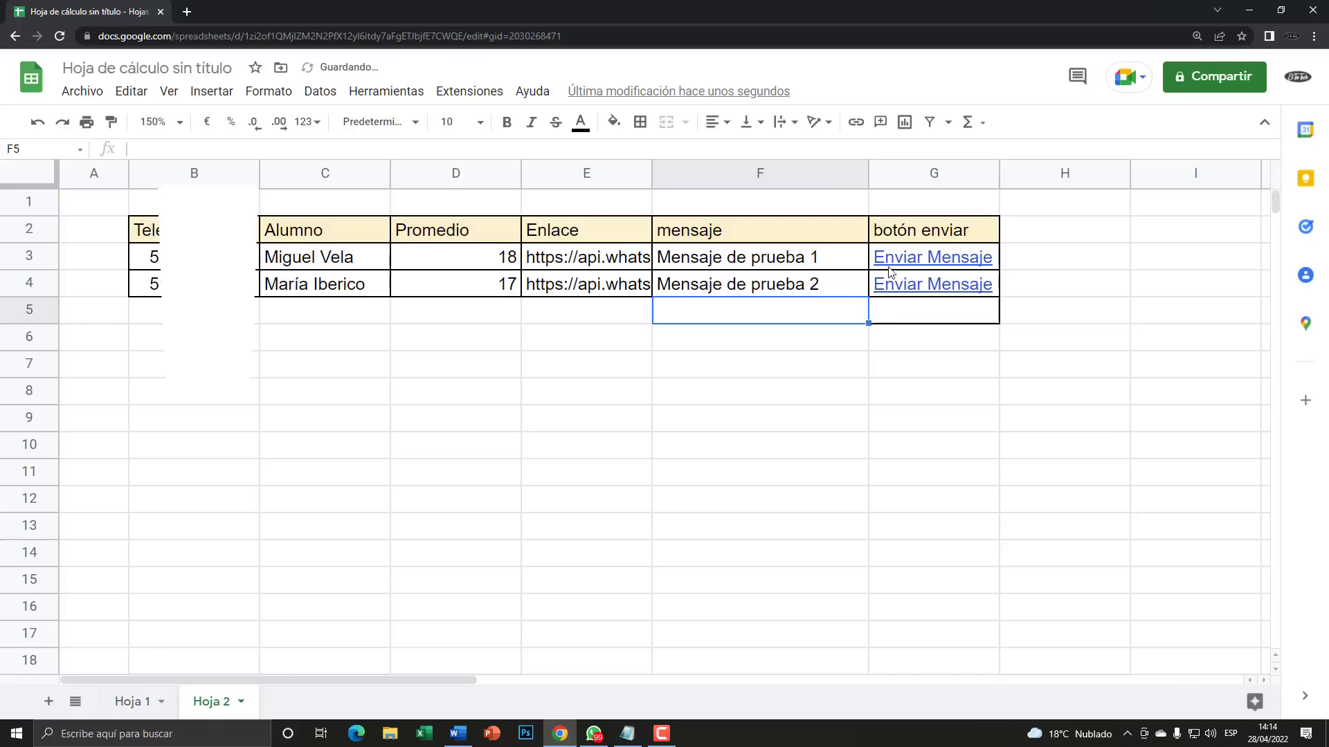
pyautogui.click(928, 264)
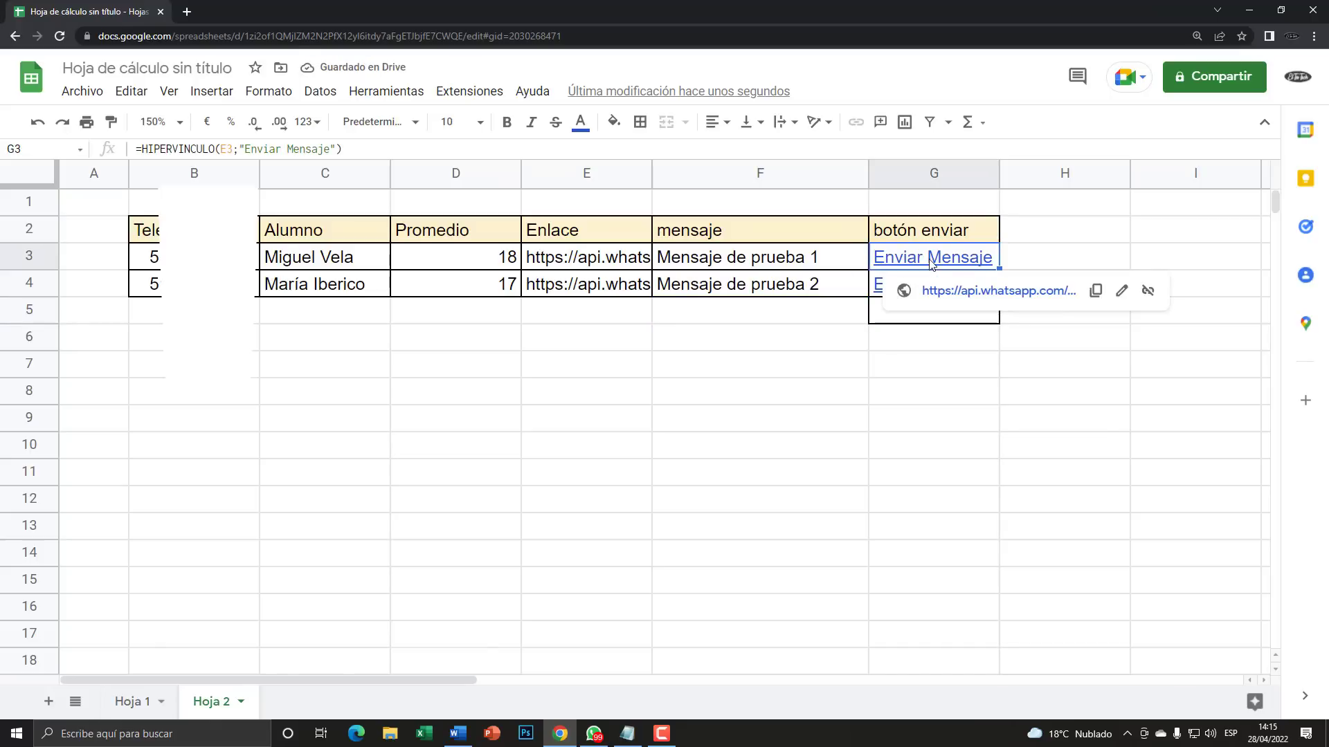
# - Follow the first student's Enviar Mensaje link and send 'Mensaje de prueba 1' in WhatsApp
pyautogui.click(996, 290)
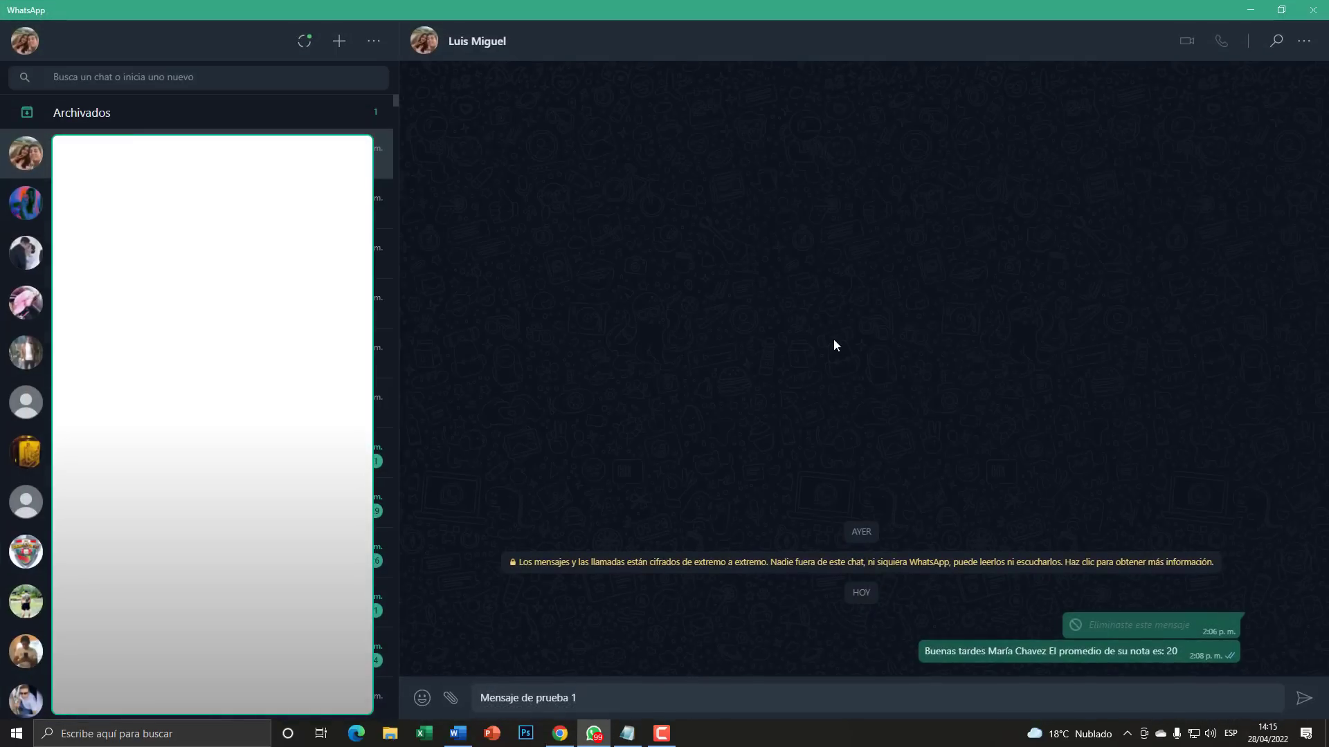
pyautogui.hotkey('ctrl', 'a')
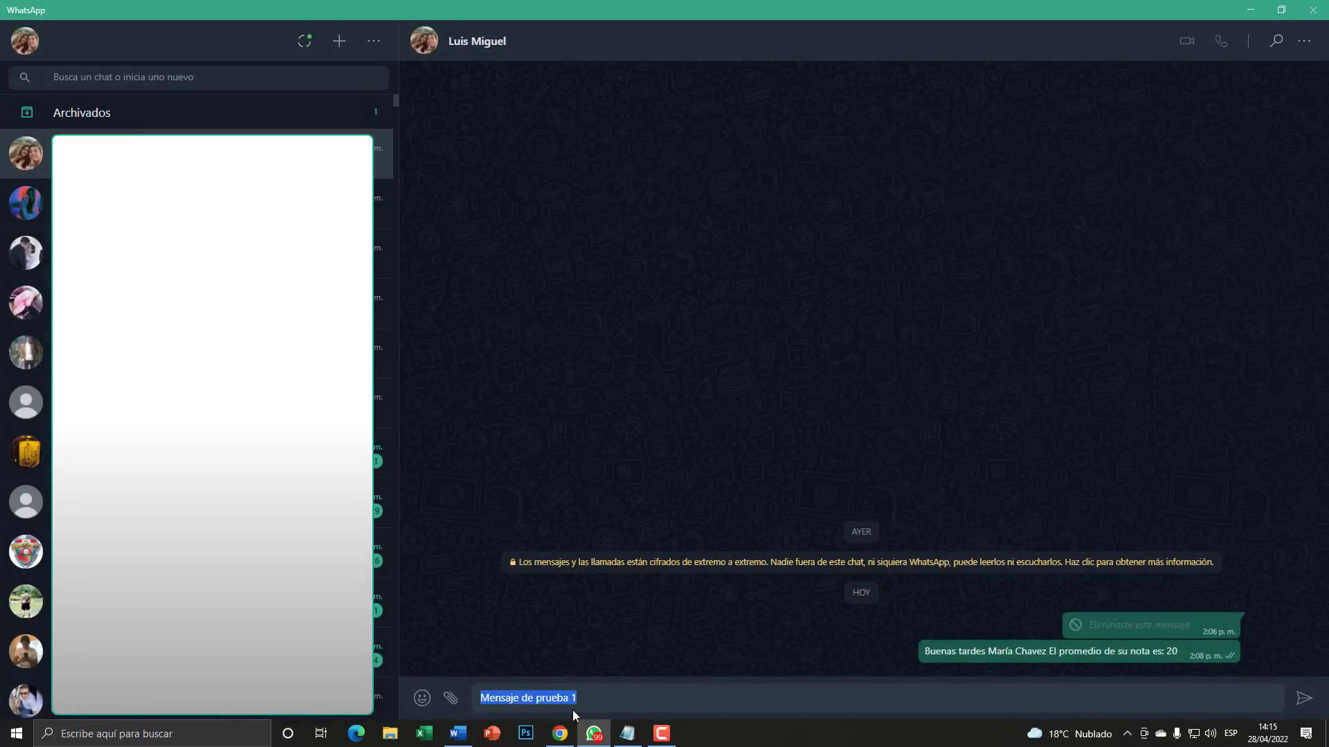
pyautogui.click(1304, 700)
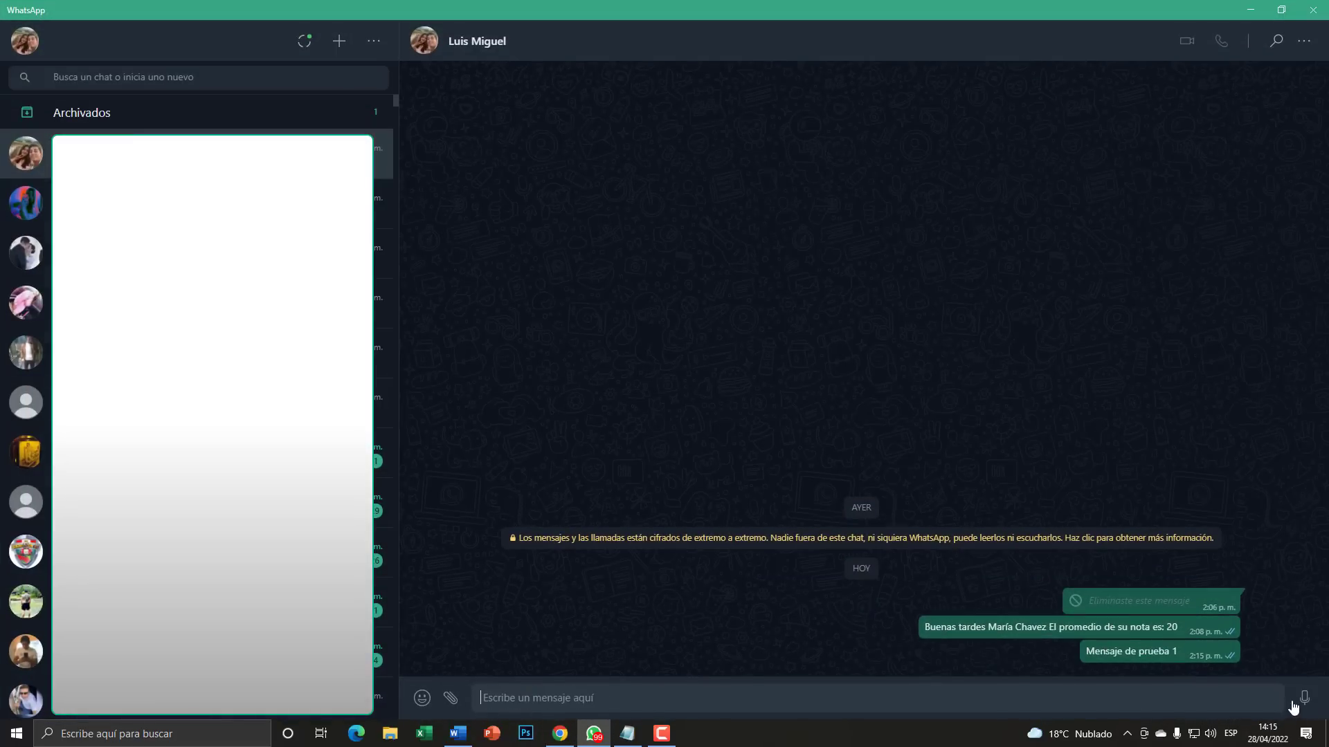
pyautogui.click(1249, 10)
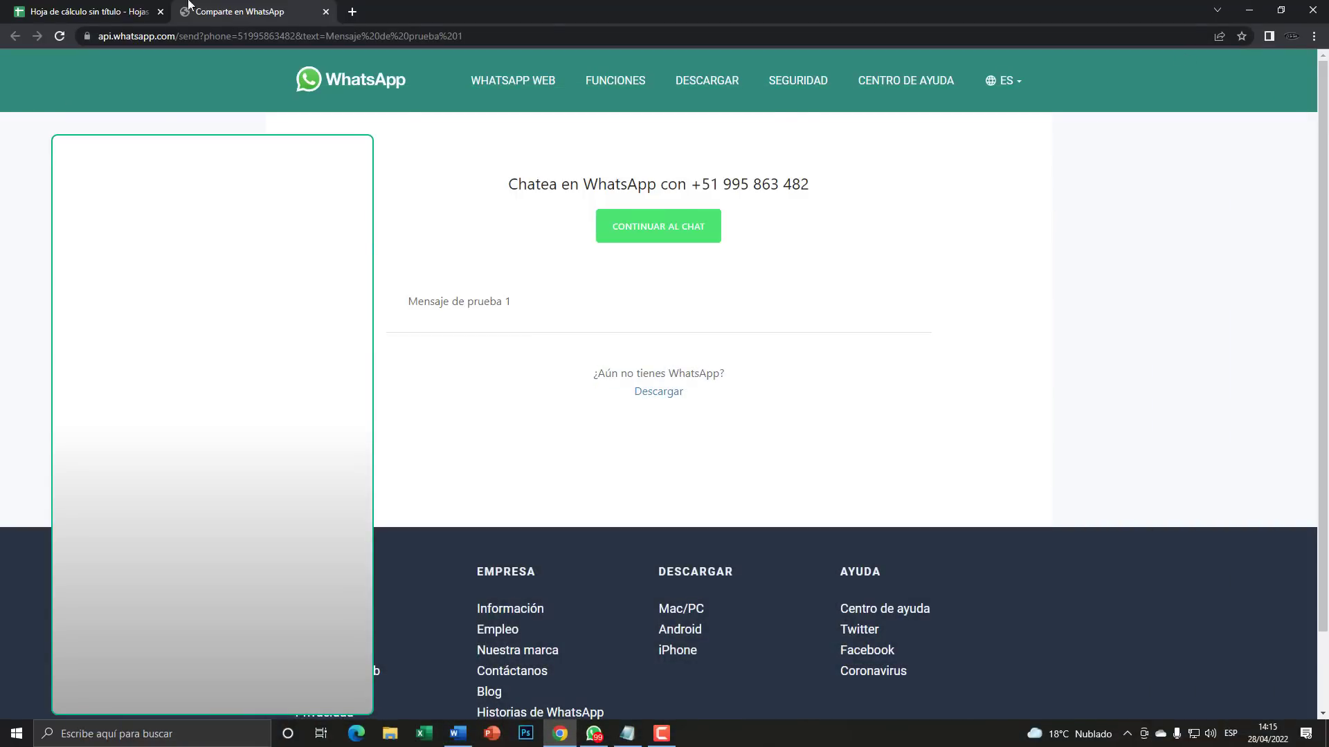
pyautogui.click(104, 11)
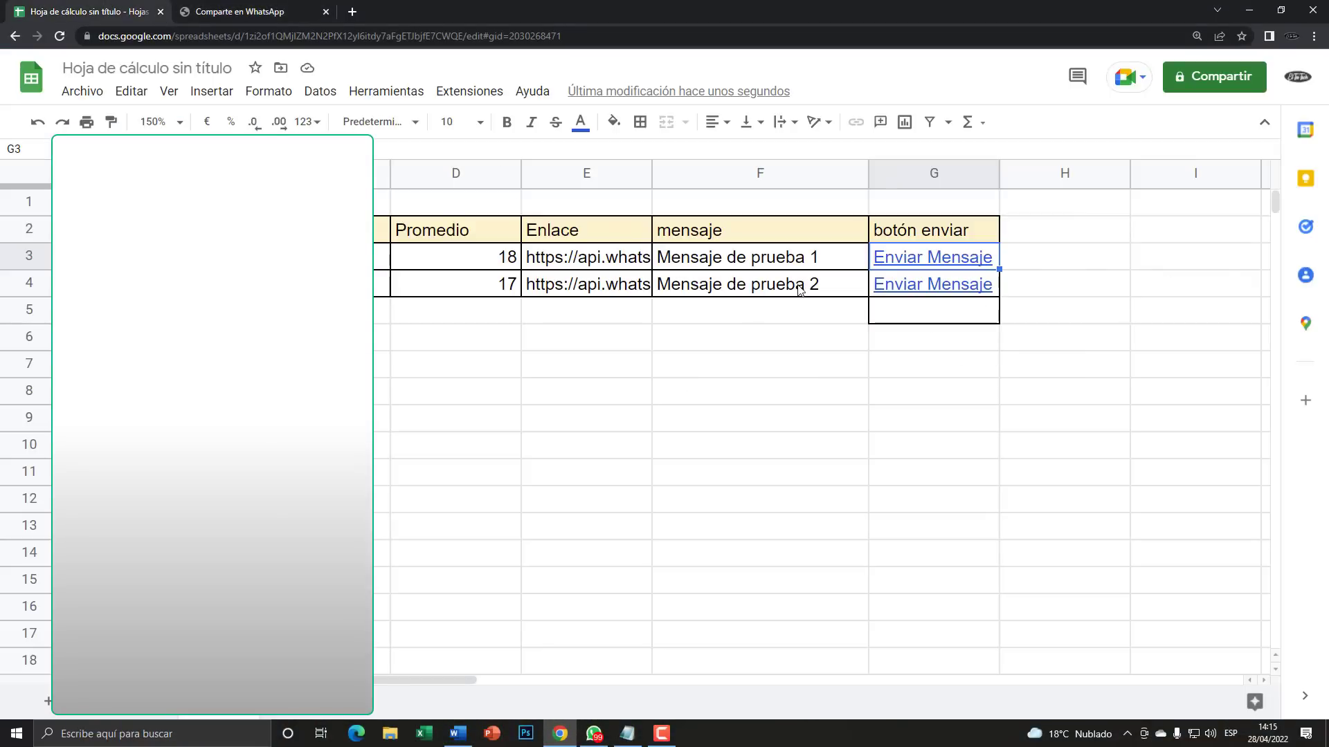
# - Follow the second student's link, send 'Mensaje de prueba 2', and return to the spreadsheet
pyautogui.click(933, 289)
pyautogui.click(967, 323)
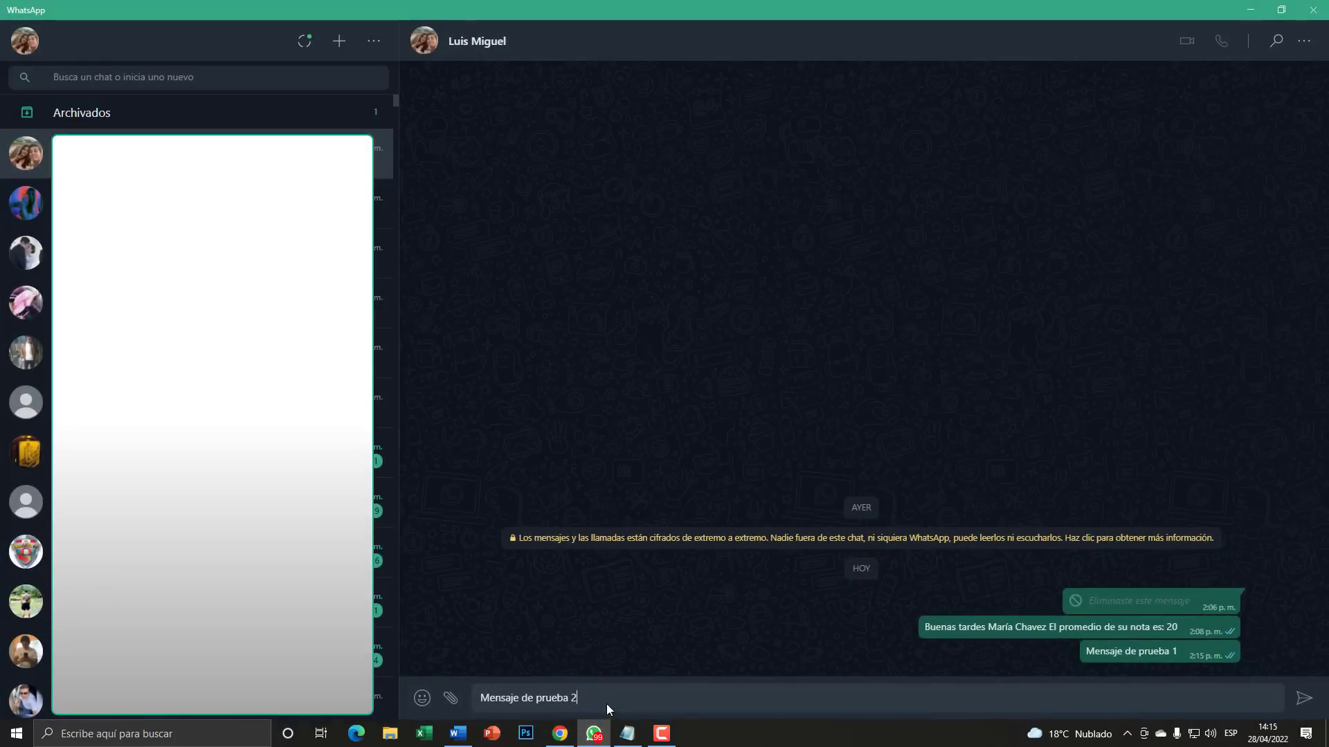
pyautogui.moveTo(606, 704); pyautogui.dragTo(479, 698)
pyautogui.click(1304, 697)
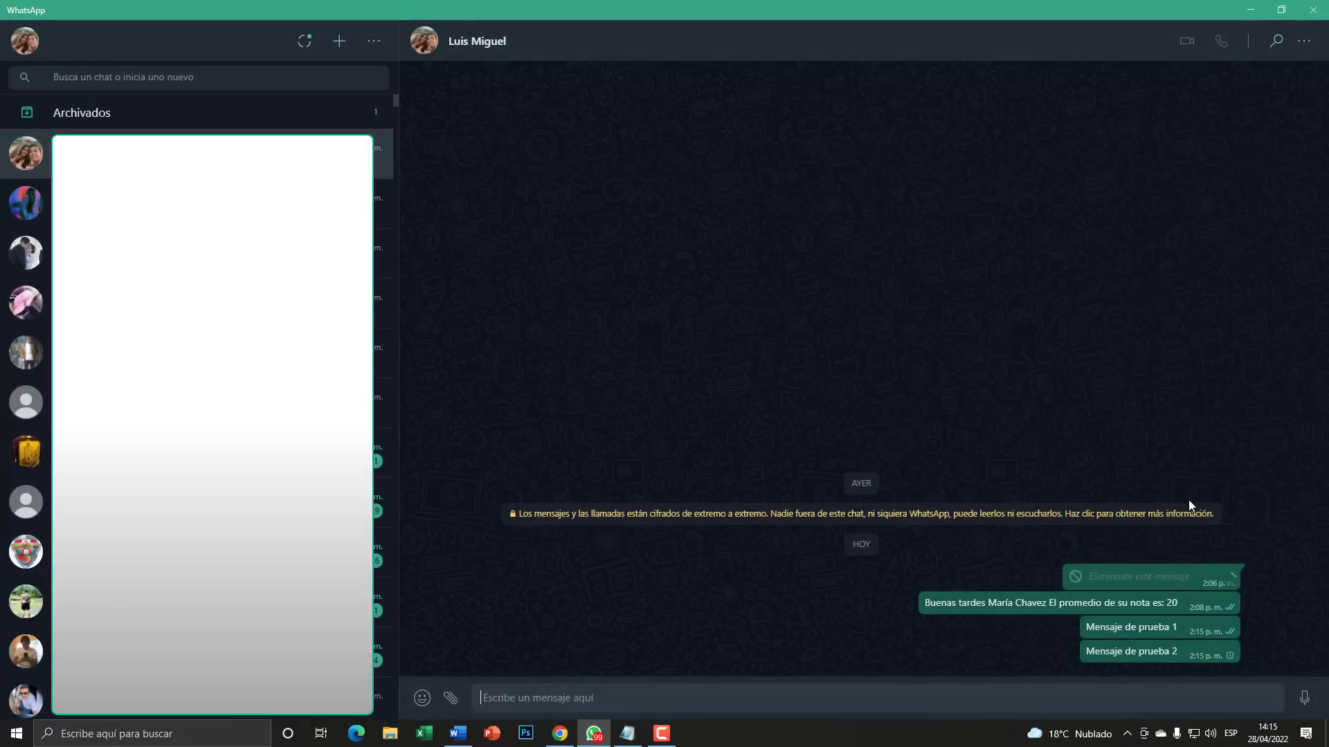
pyautogui.click(1249, 10)
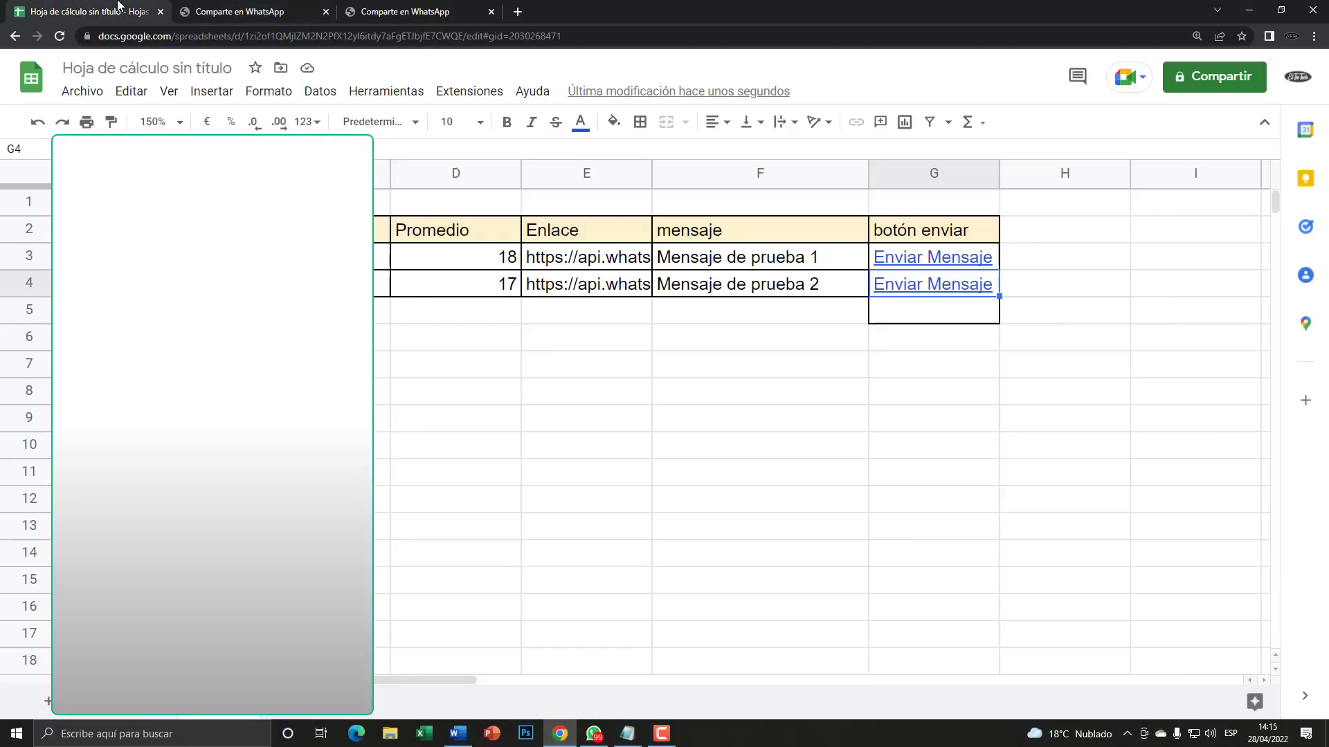
pyautogui.click(120, 10)
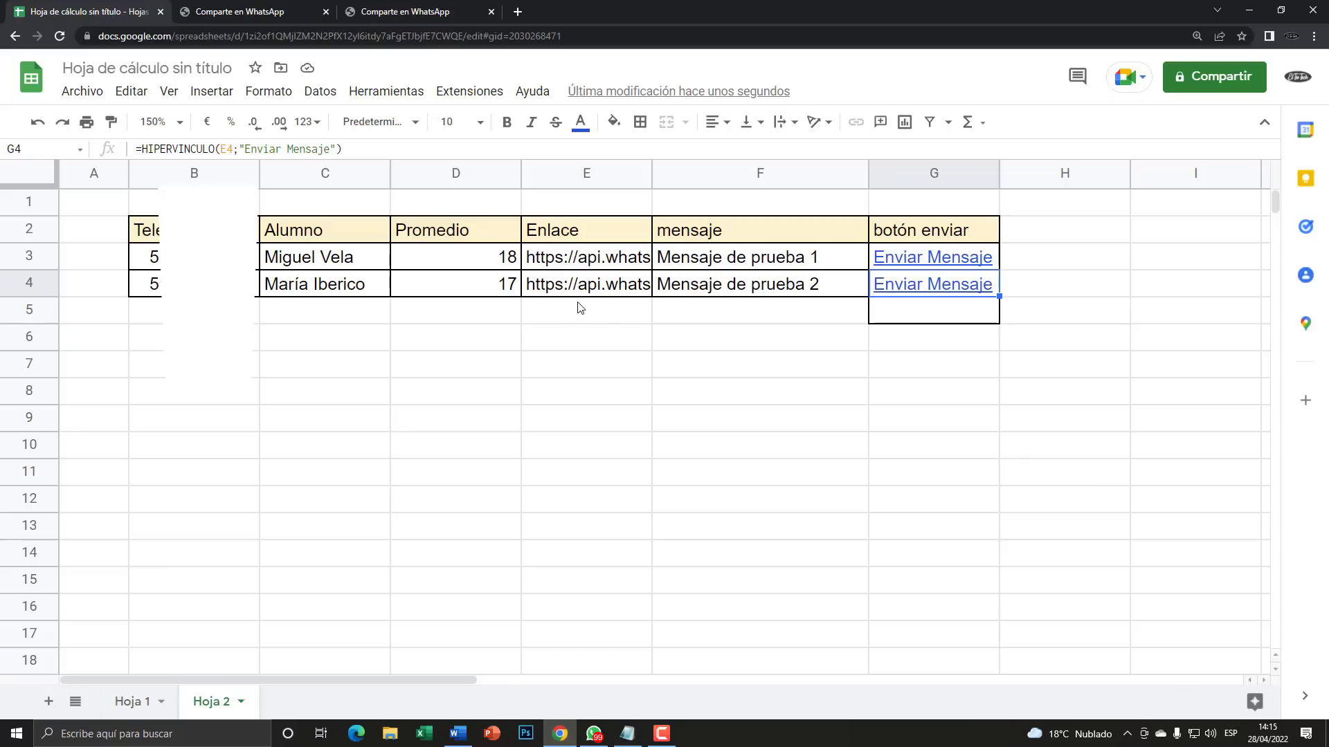
pyautogui.click(721, 262)
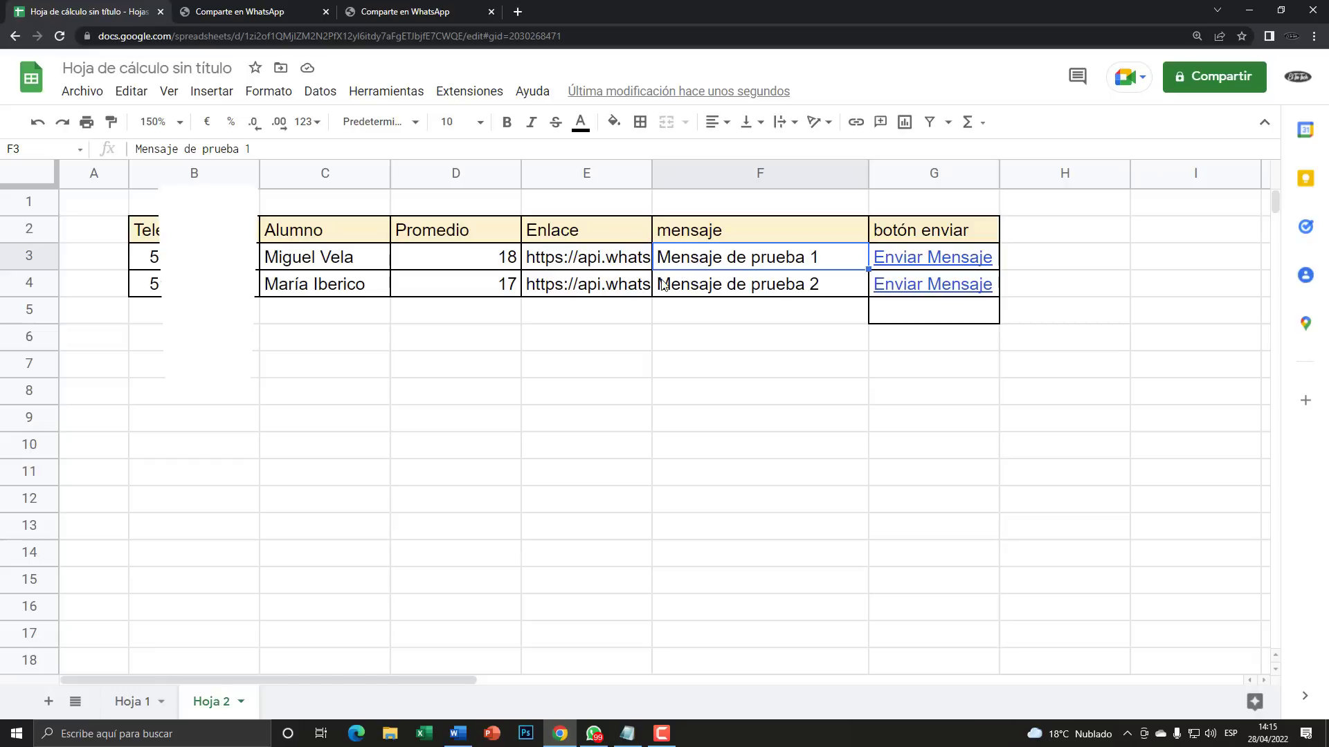
pyautogui.click(609, 264)
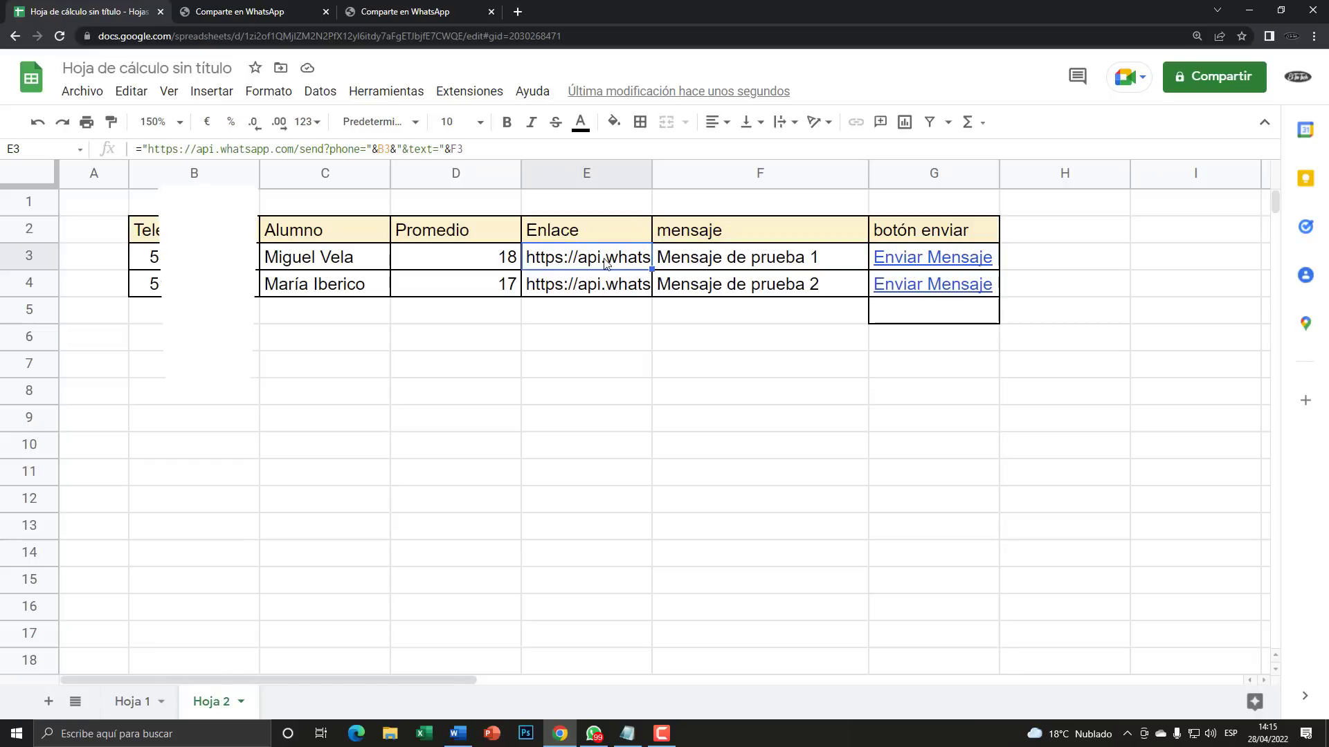
pyautogui.moveTo(463, 149); pyautogui.dragTo(135, 146)
pyautogui.click(512, 150)
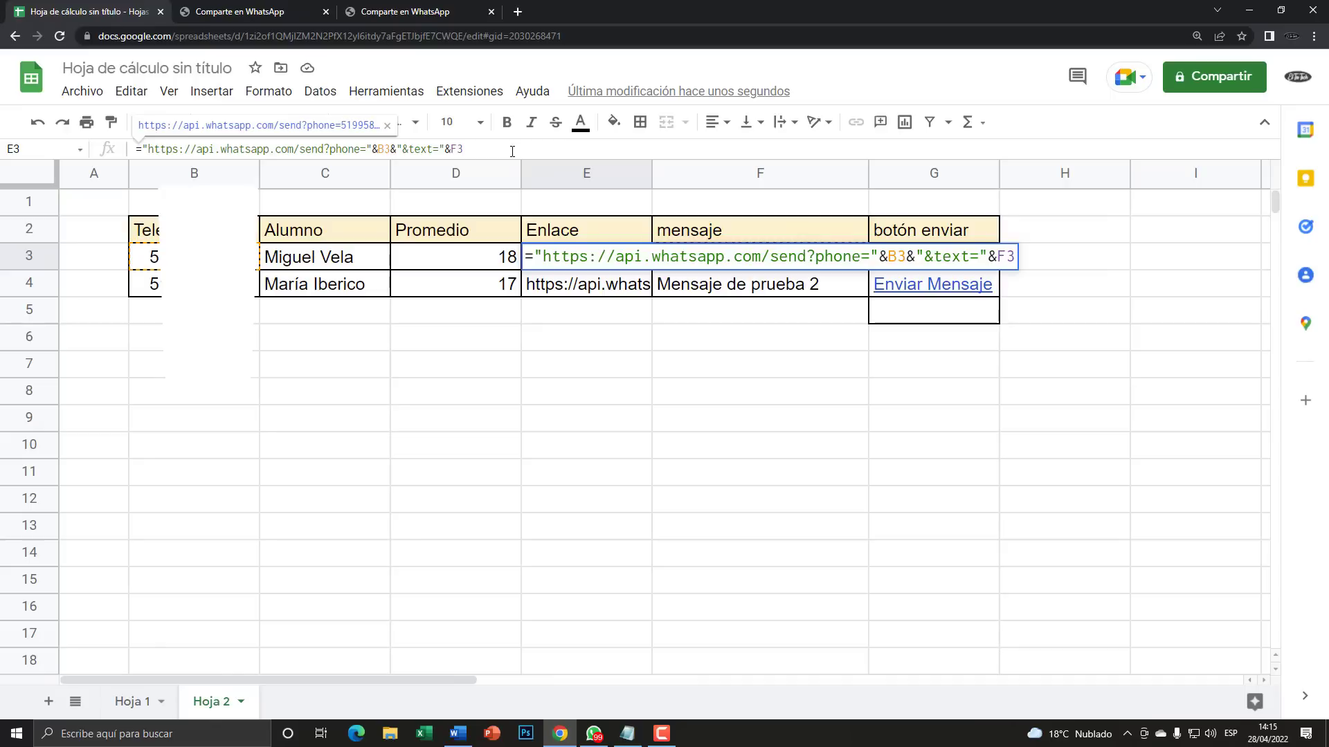
pyautogui.press('Return')
pyautogui.click(748, 261)
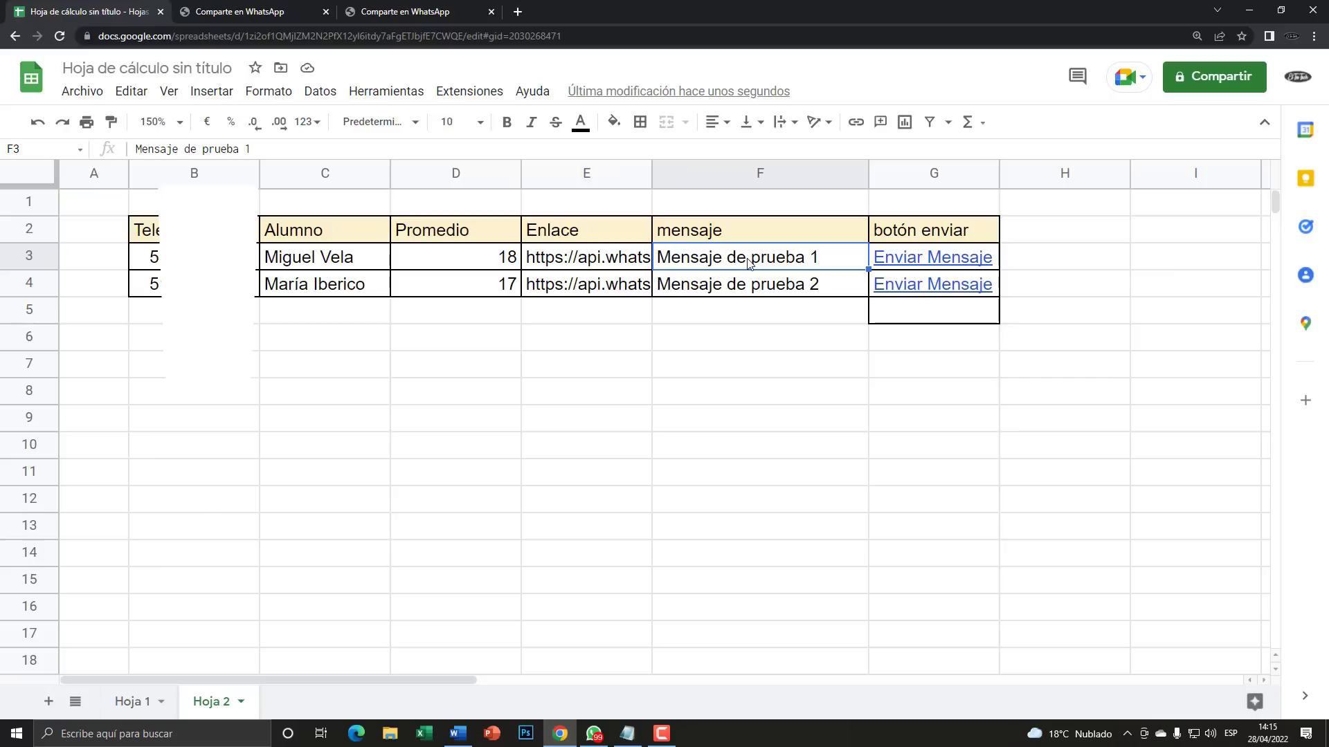
# - Type 'Buenas tardes alumno :' in F3 and fill it down to F4
pyautogui.write('Buenas ta')
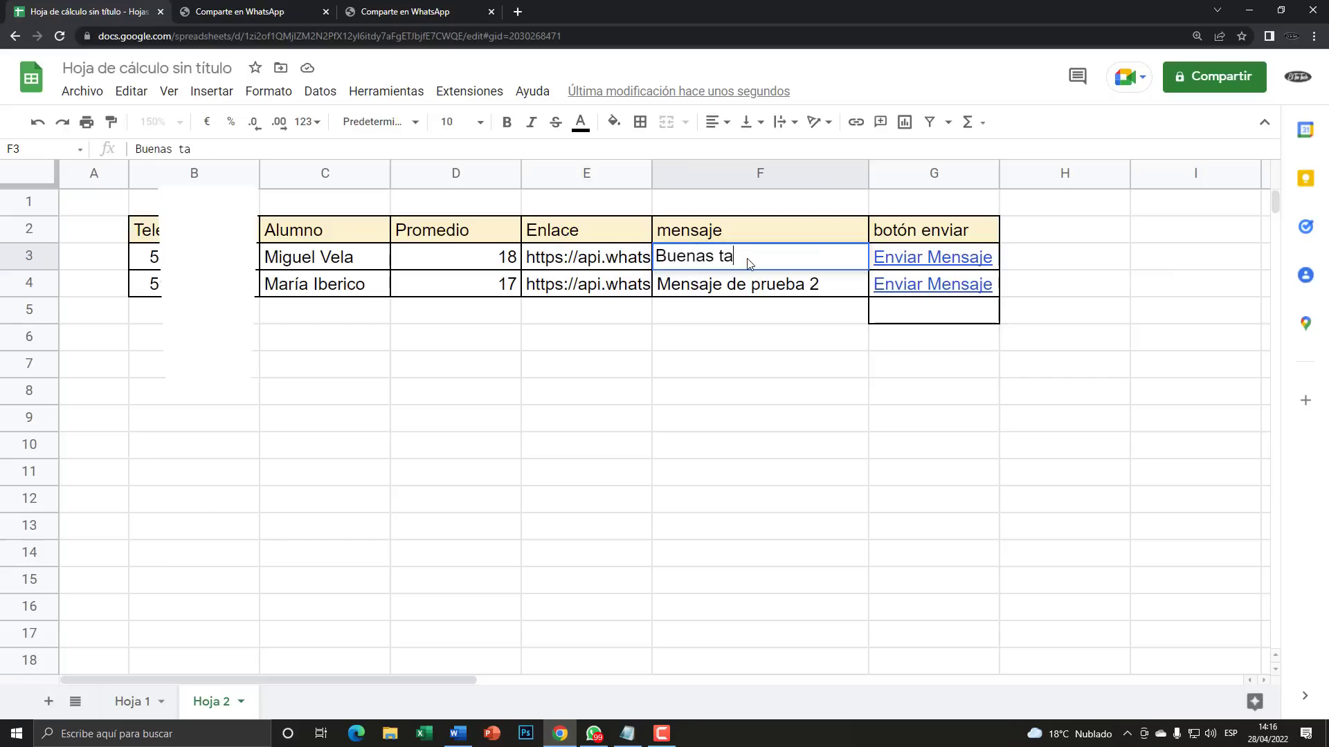
pyautogui.write('rdes alumno ')
pyautogui.write(':')
pyautogui.press('Return')
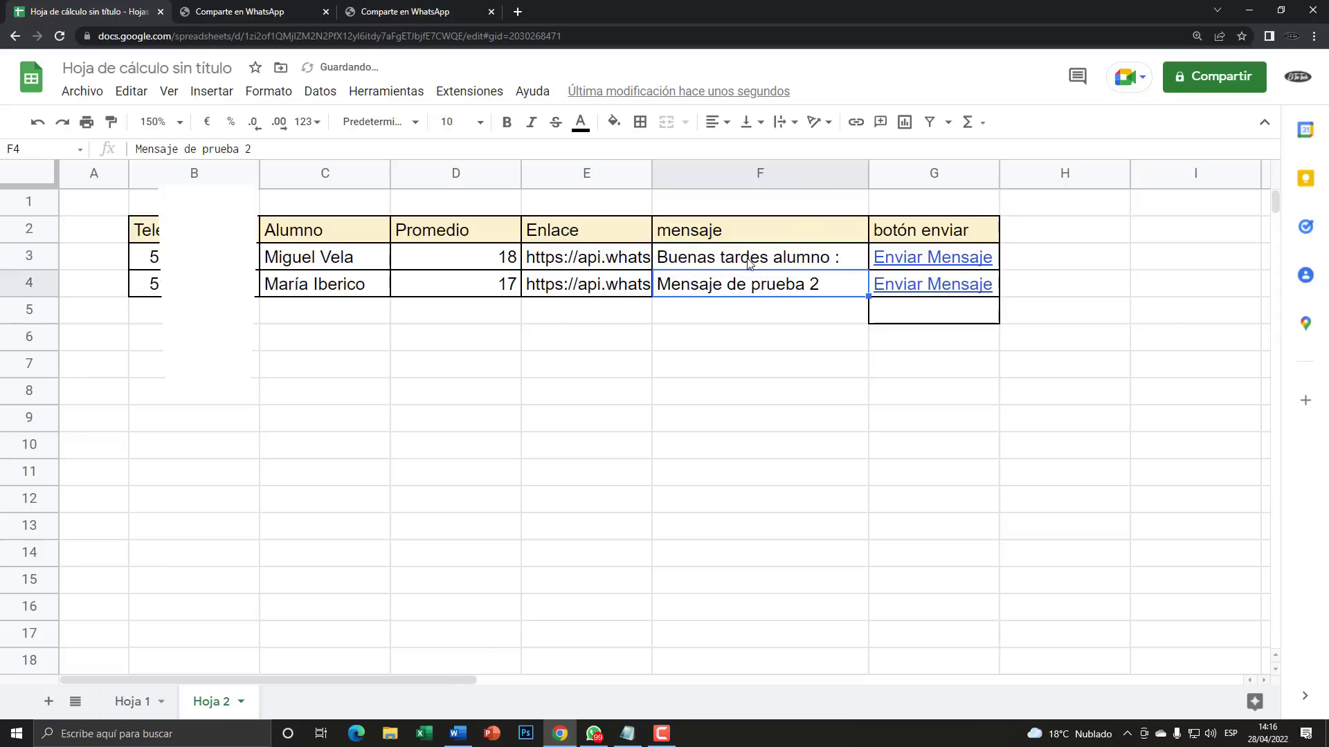
pyautogui.click(747, 261)
pyautogui.moveTo(867, 270); pyautogui.dragTo(867, 291)
pyautogui.click(821, 263)
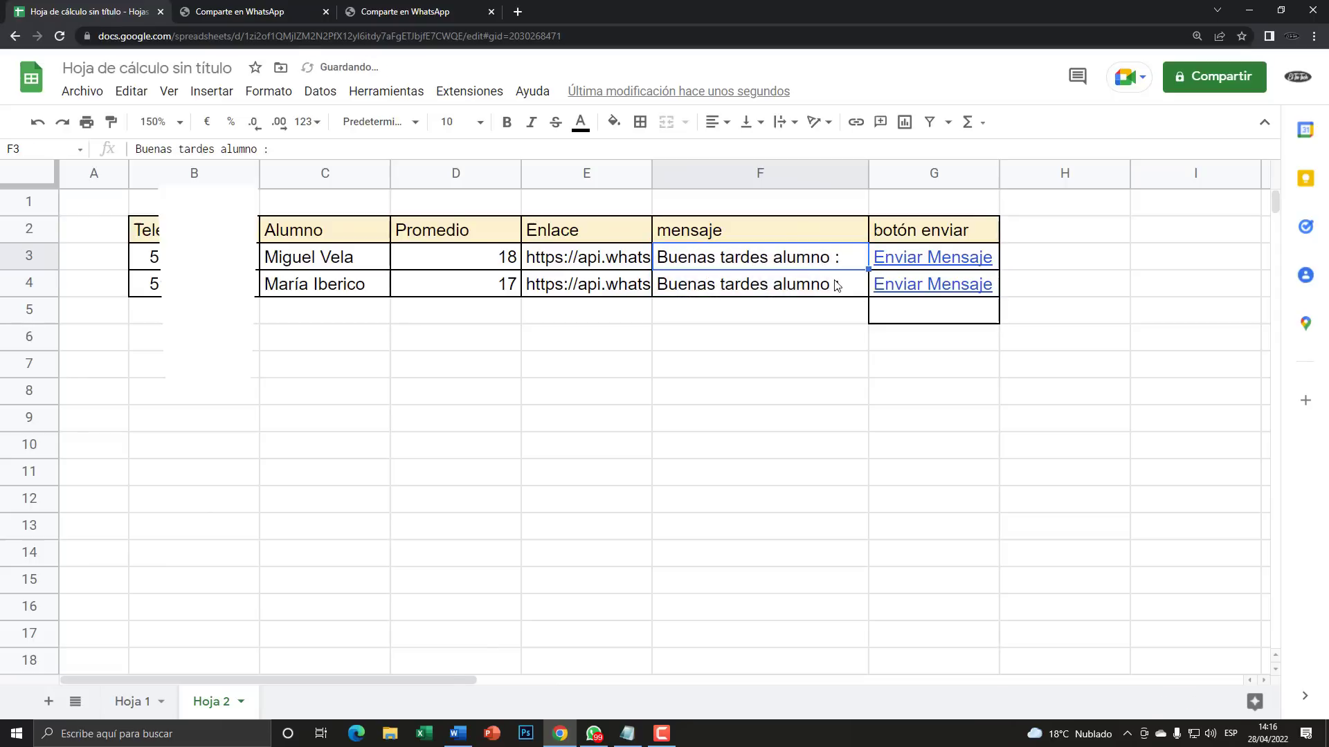
pyautogui.click(590, 262)
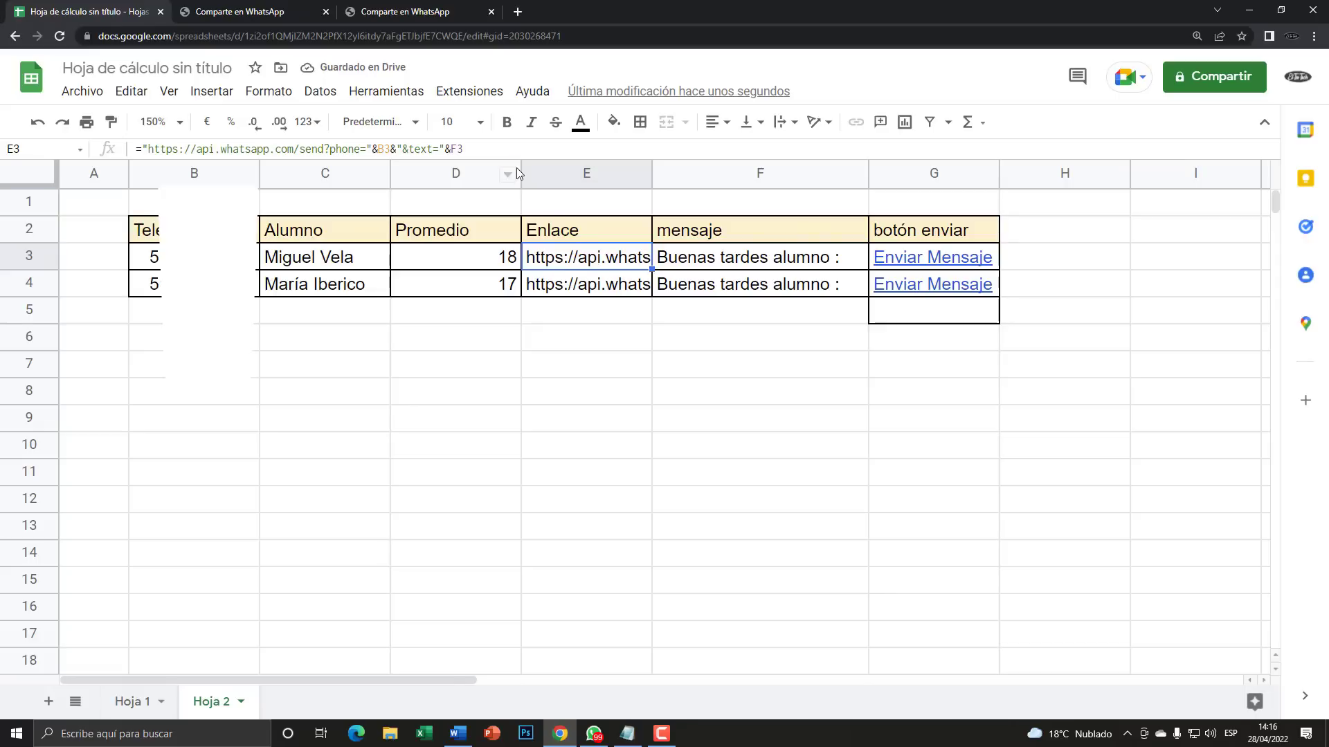
# - Append &" "&C3&"" after &F3 in the E3 link formula to add the student's name
pyautogui.press('F2')
pyautogui.press('Escape')
pyautogui.click(706, 264)
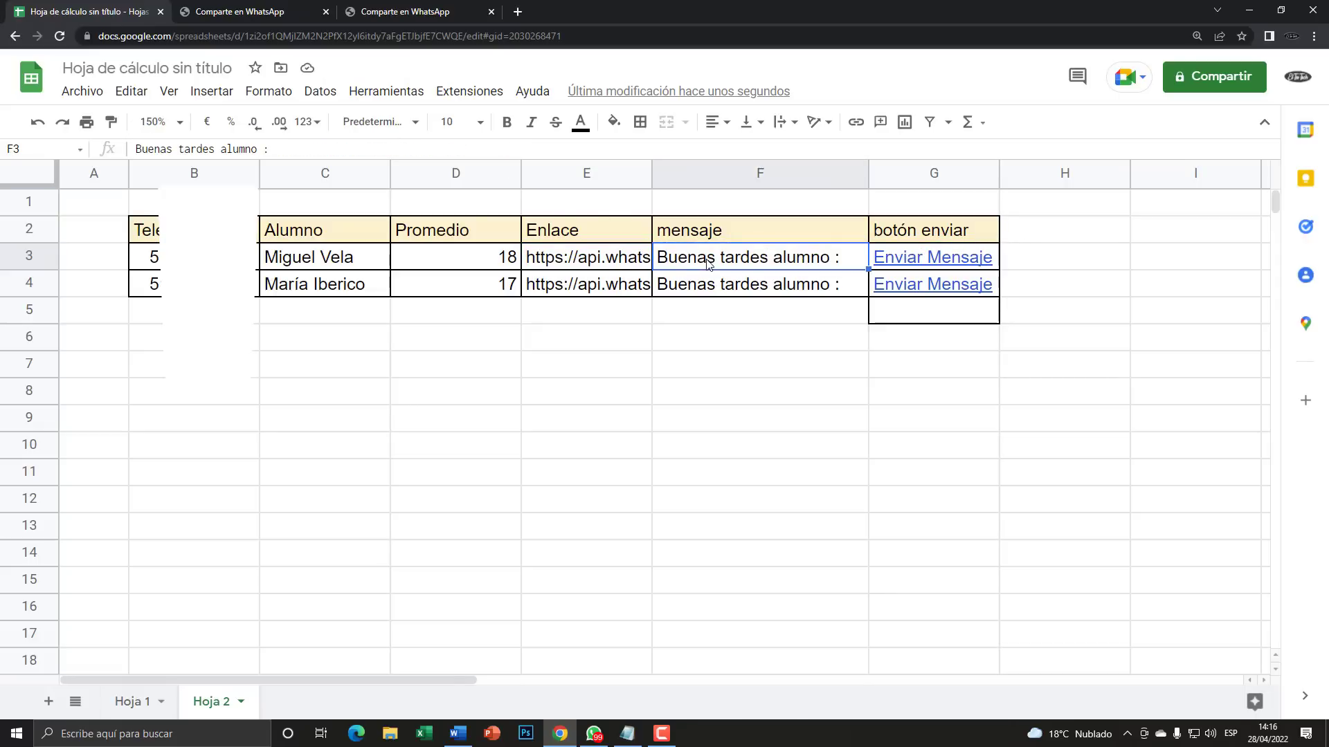
pyautogui.click(618, 261)
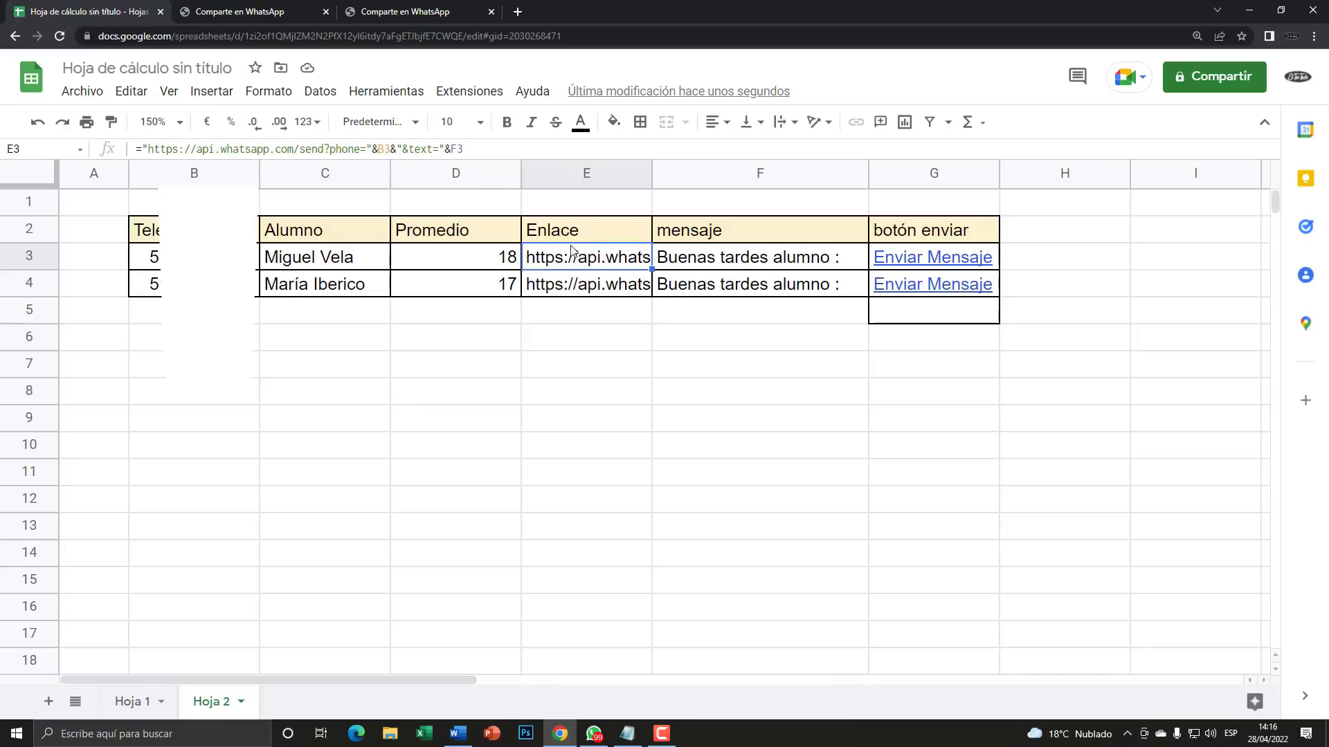
pyautogui.tripleClick(483, 150)
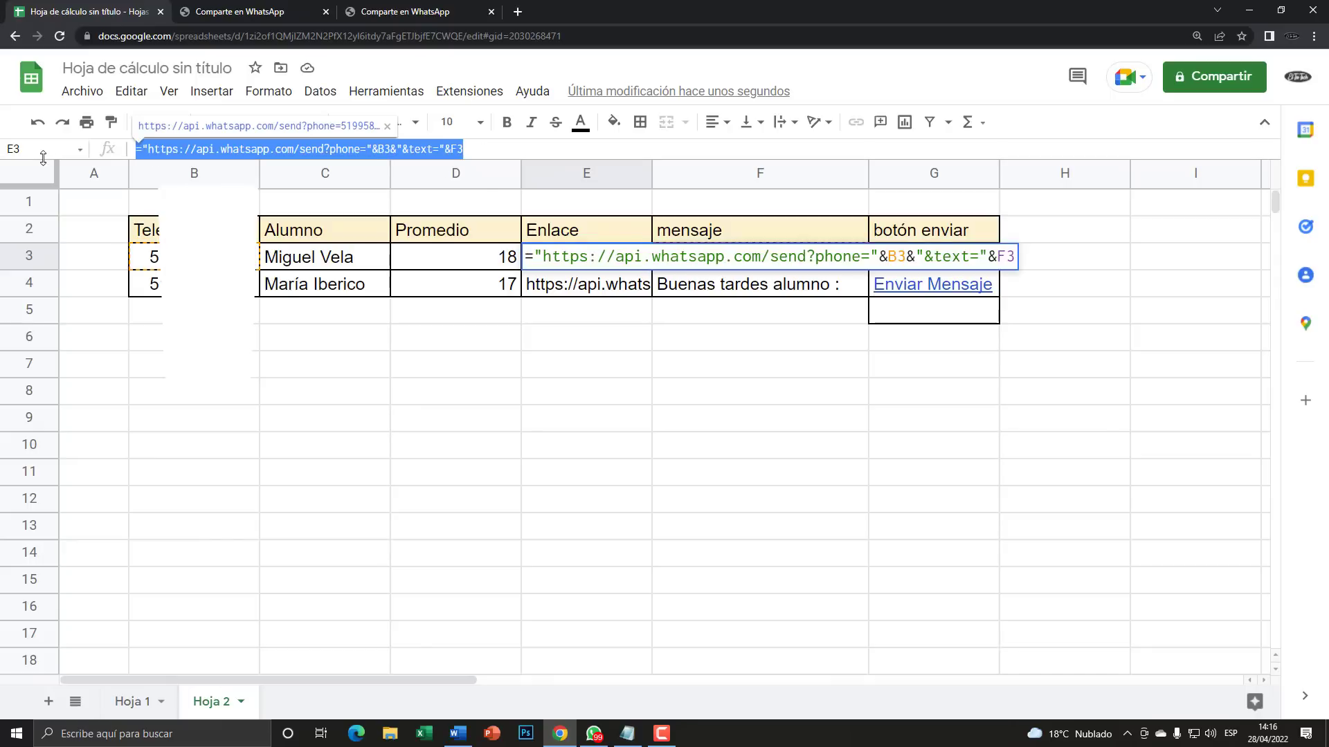
pyautogui.click(473, 147)
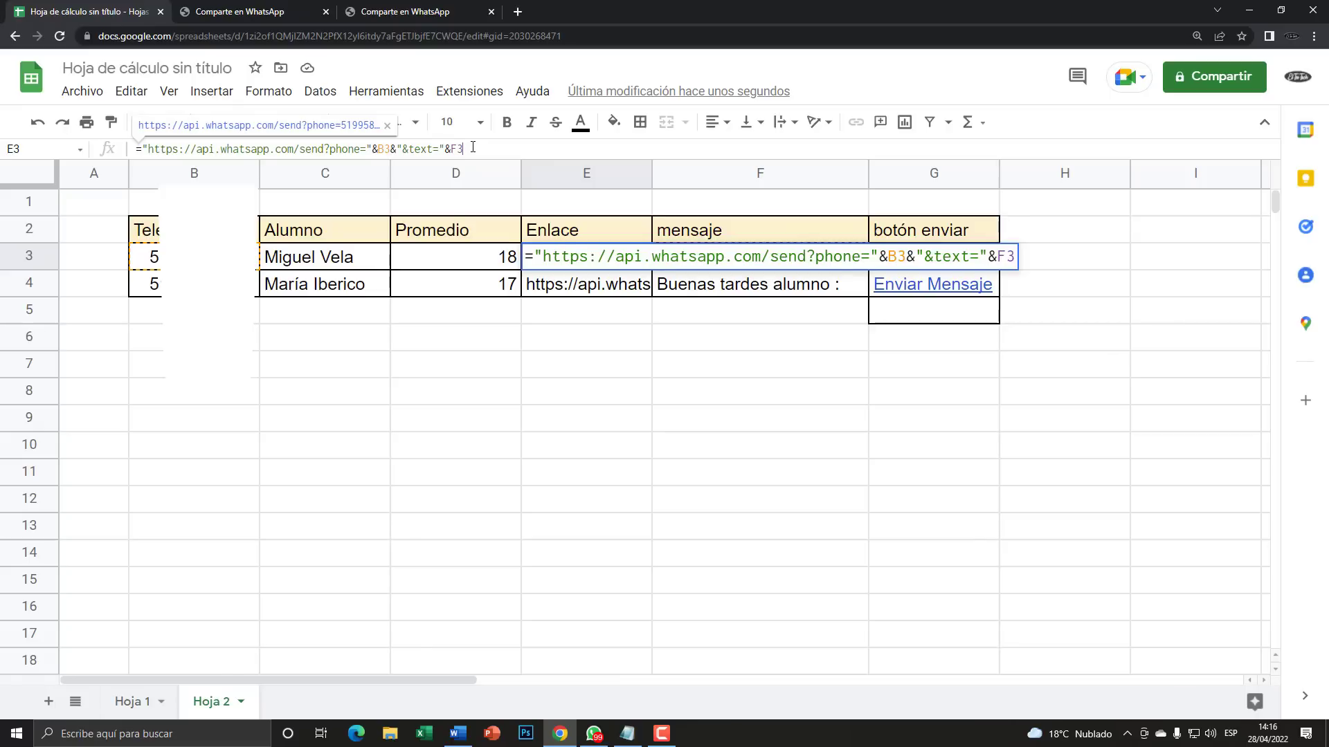
pyautogui.write('&')
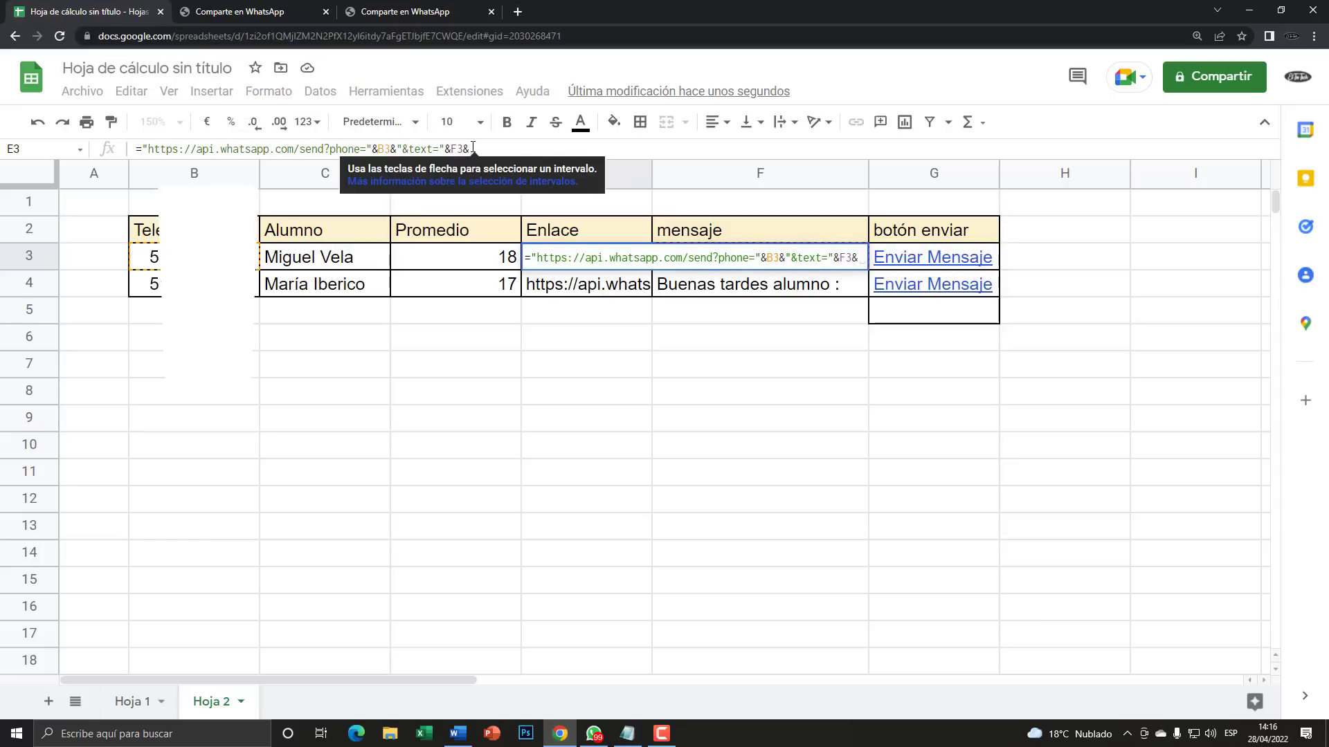
pyautogui.write('"')
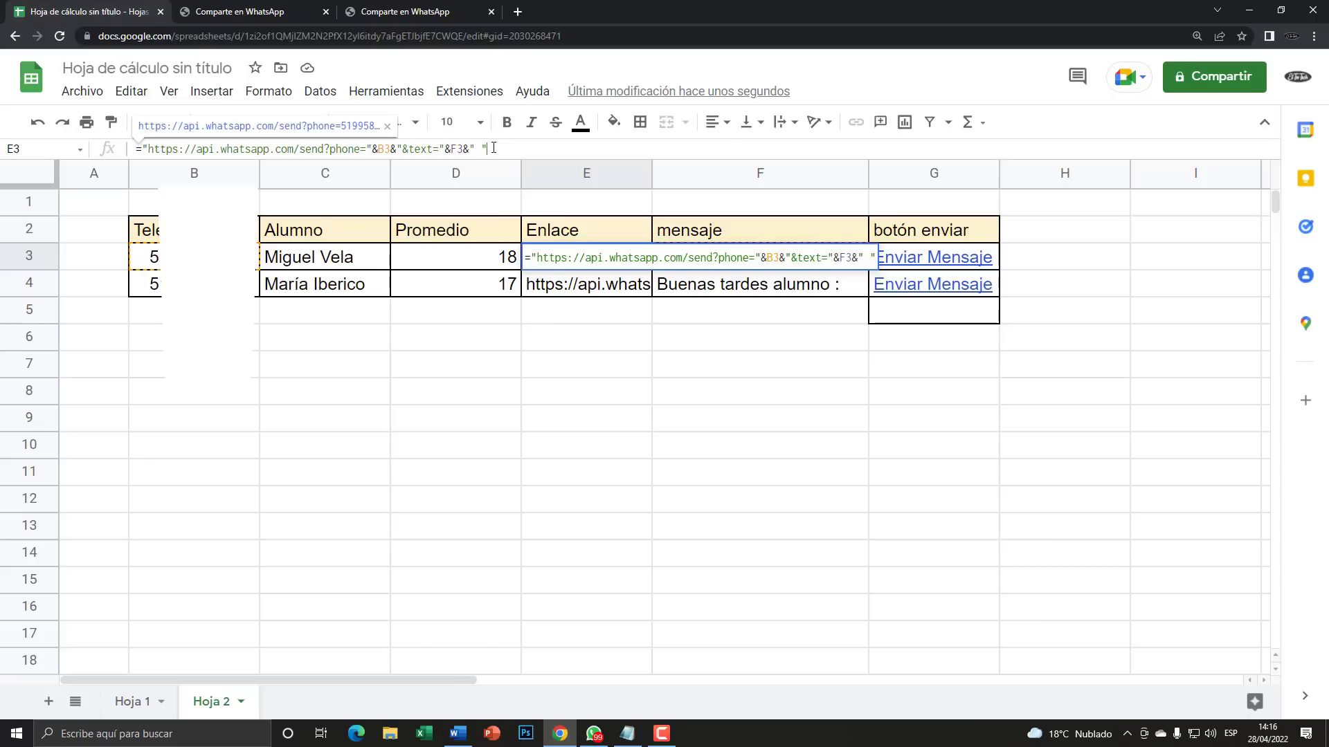
pyautogui.write('&')
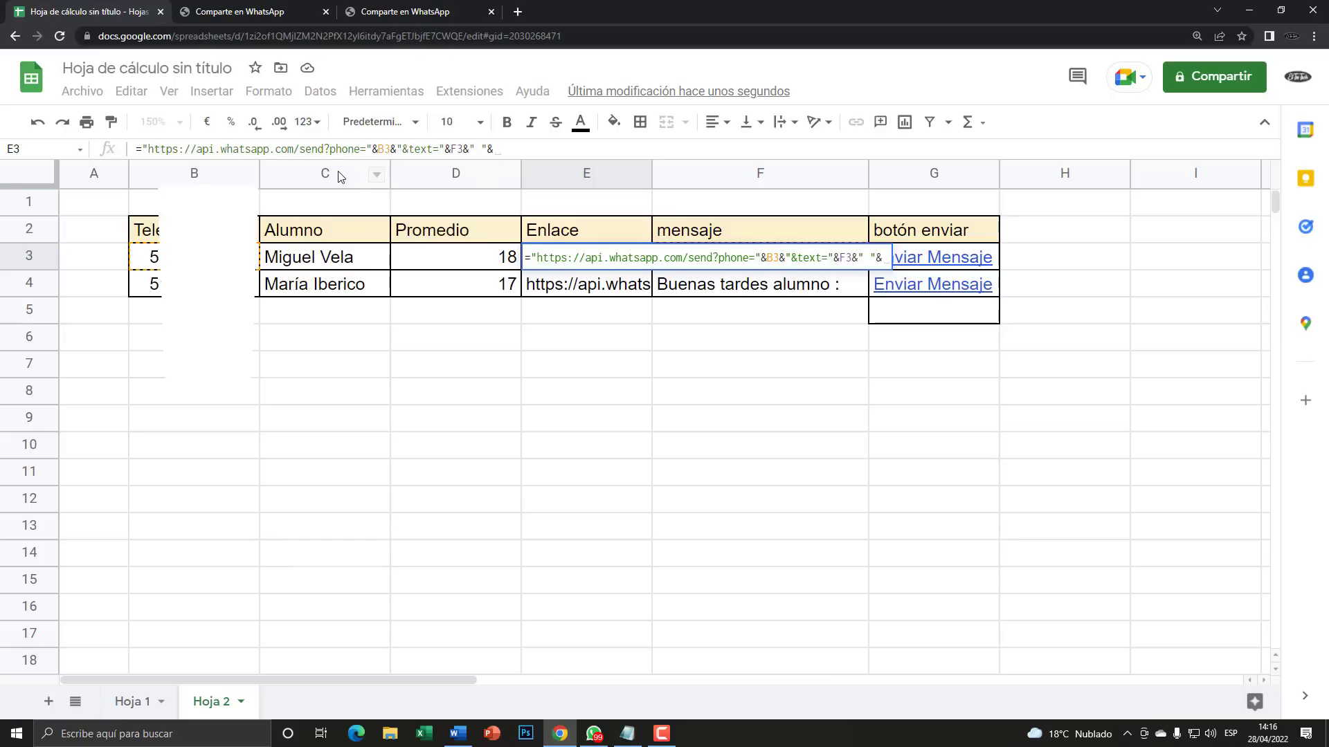
pyautogui.click(508, 151)
pyautogui.write('c3')
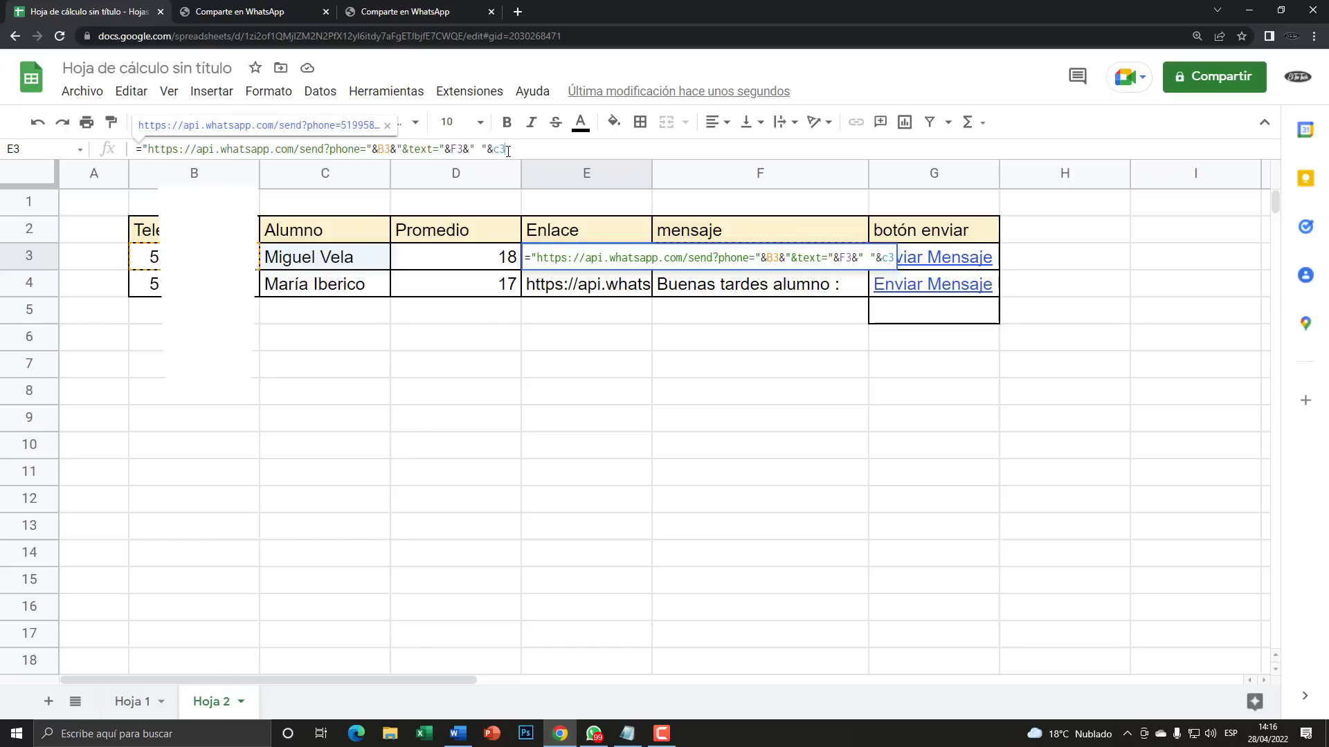
pyautogui.write('&')
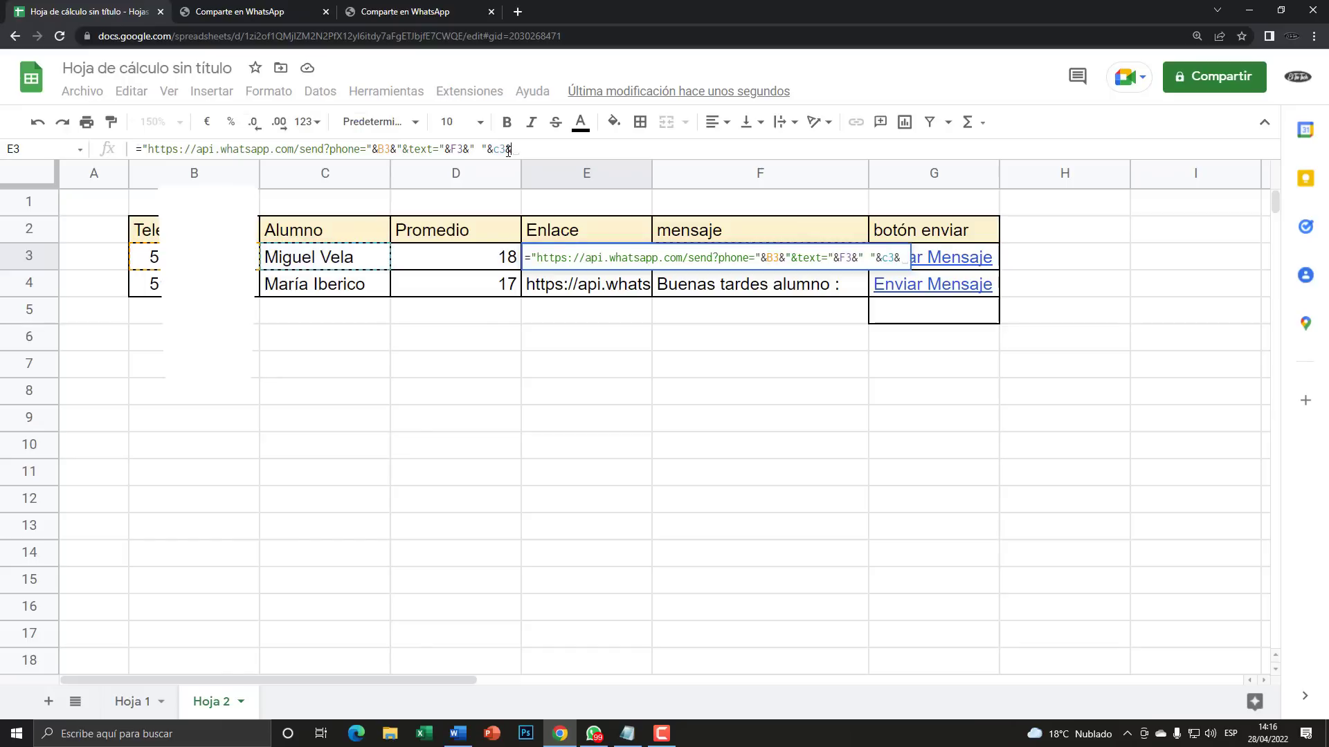
pyautogui.write('""')
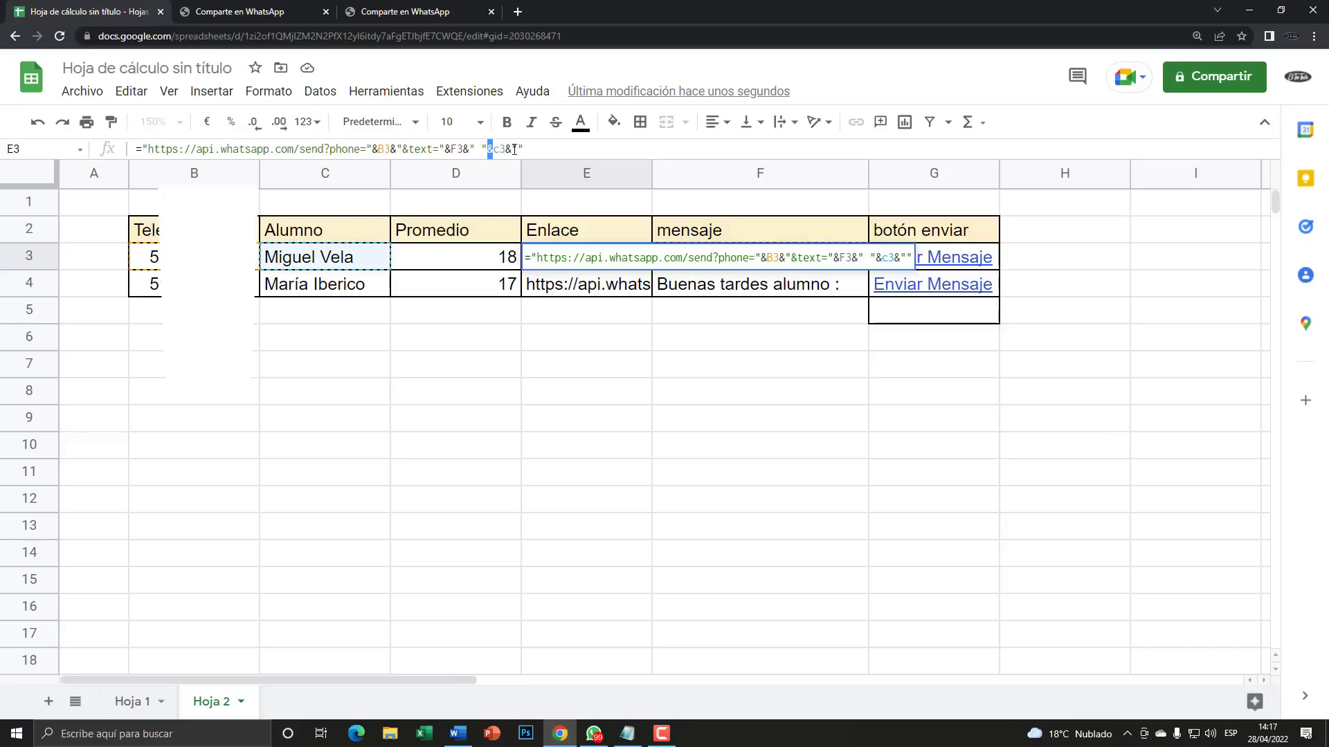
# - Insert ', el promedio de su nota es :' and &D3 into the E3 formula, then commit it
pyautogui.click(517, 149)
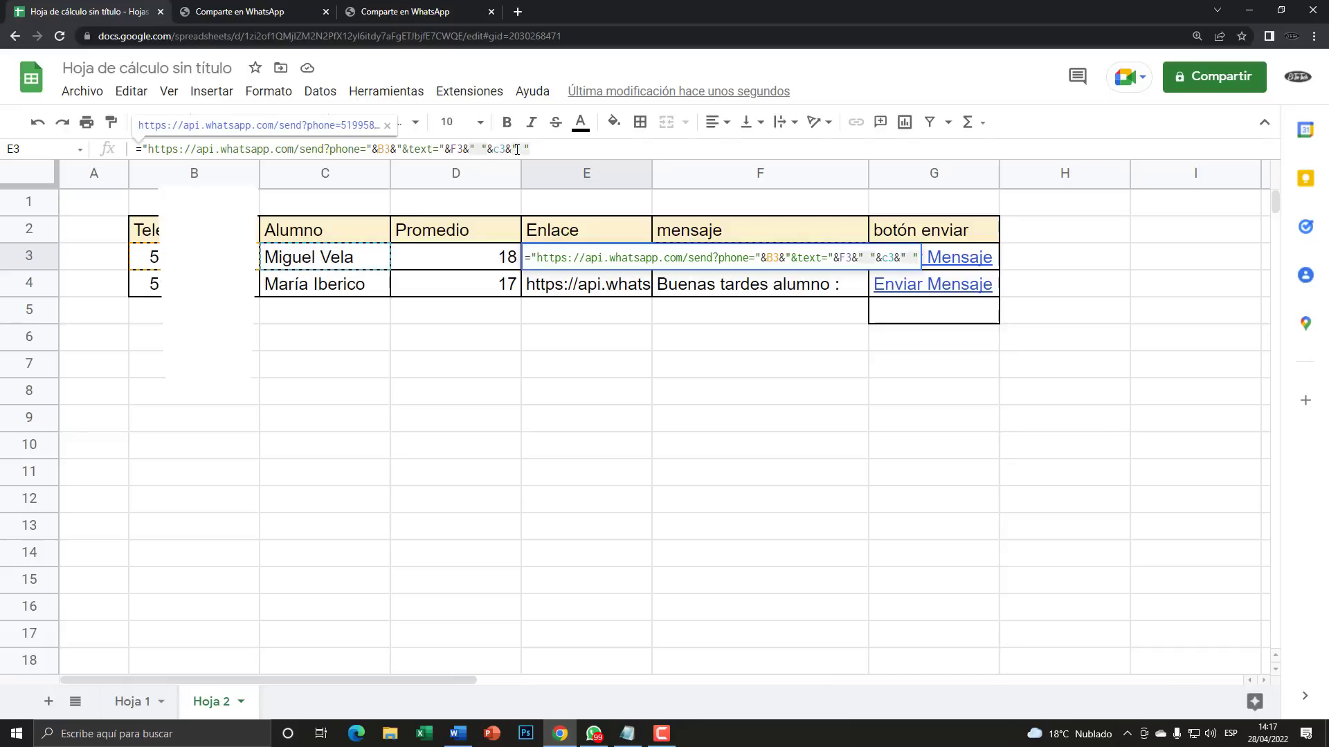
pyautogui.write(', ')
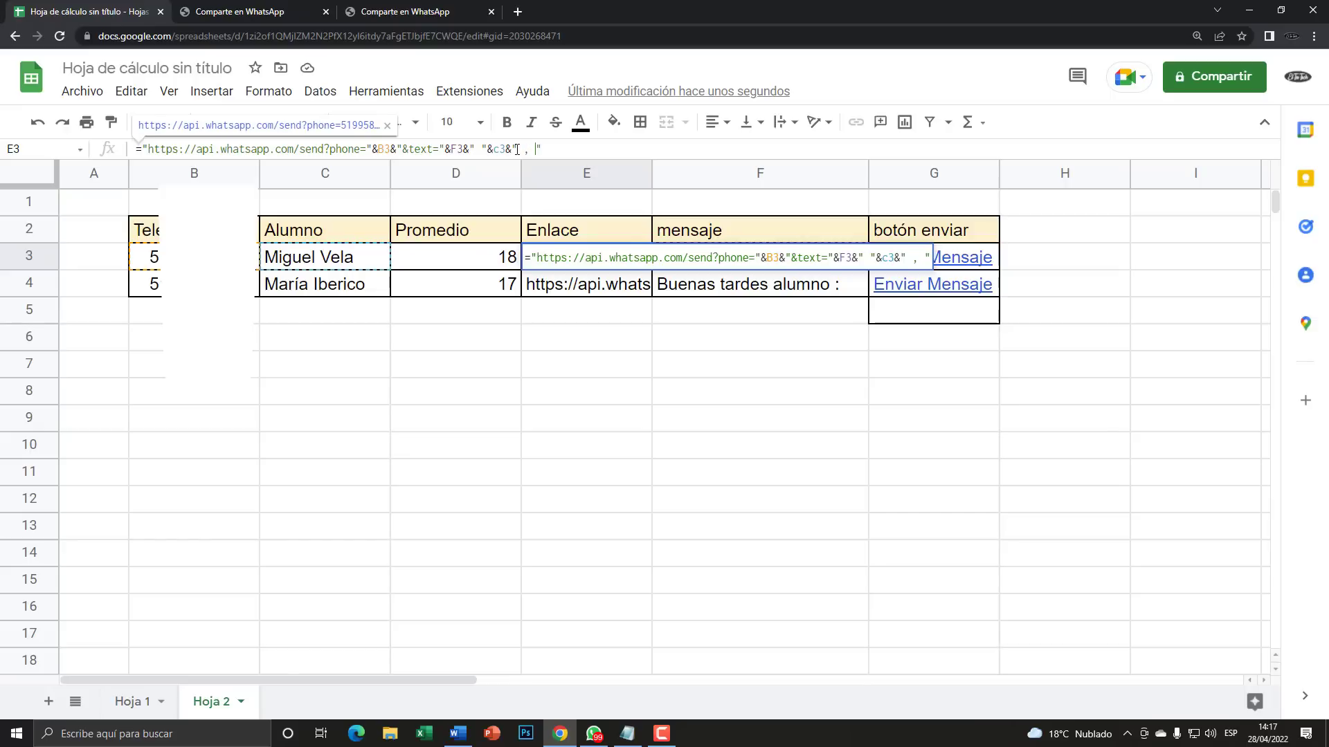
pyautogui.write('el promedio de su nota')
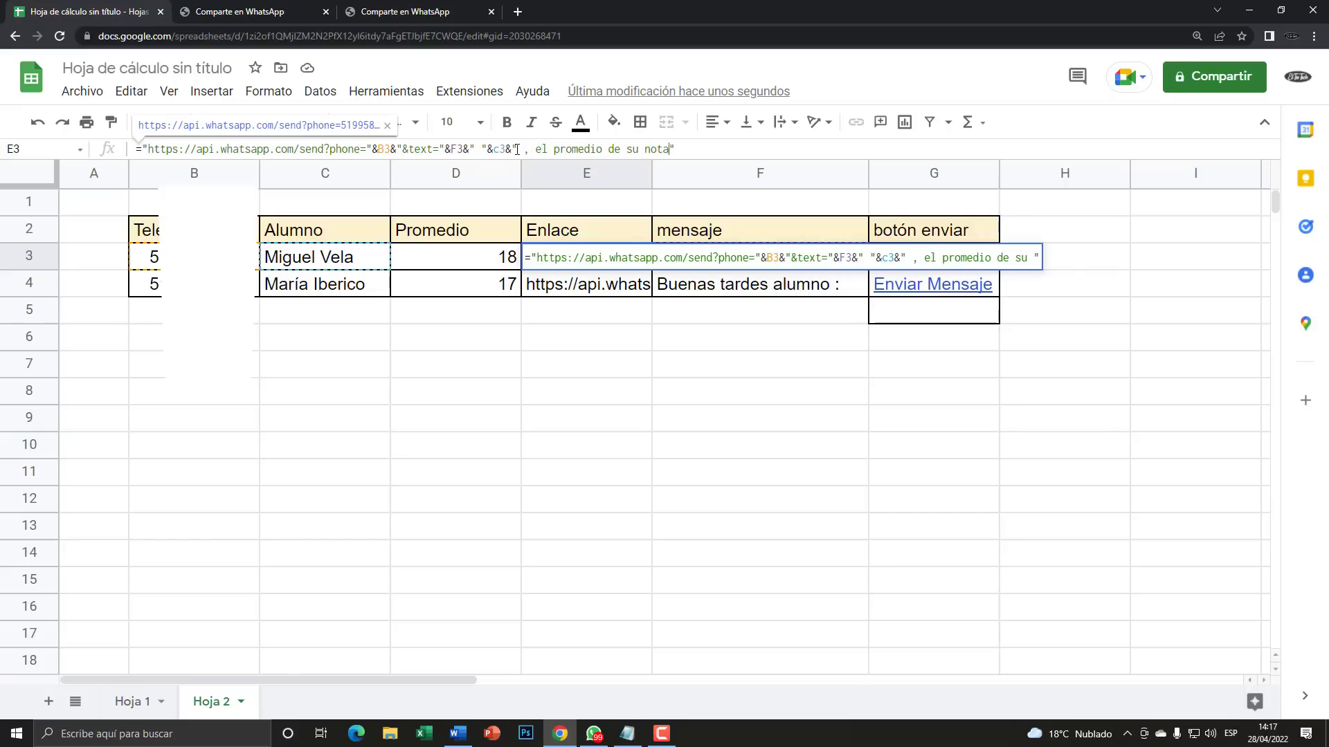
pyautogui.write(' es ')
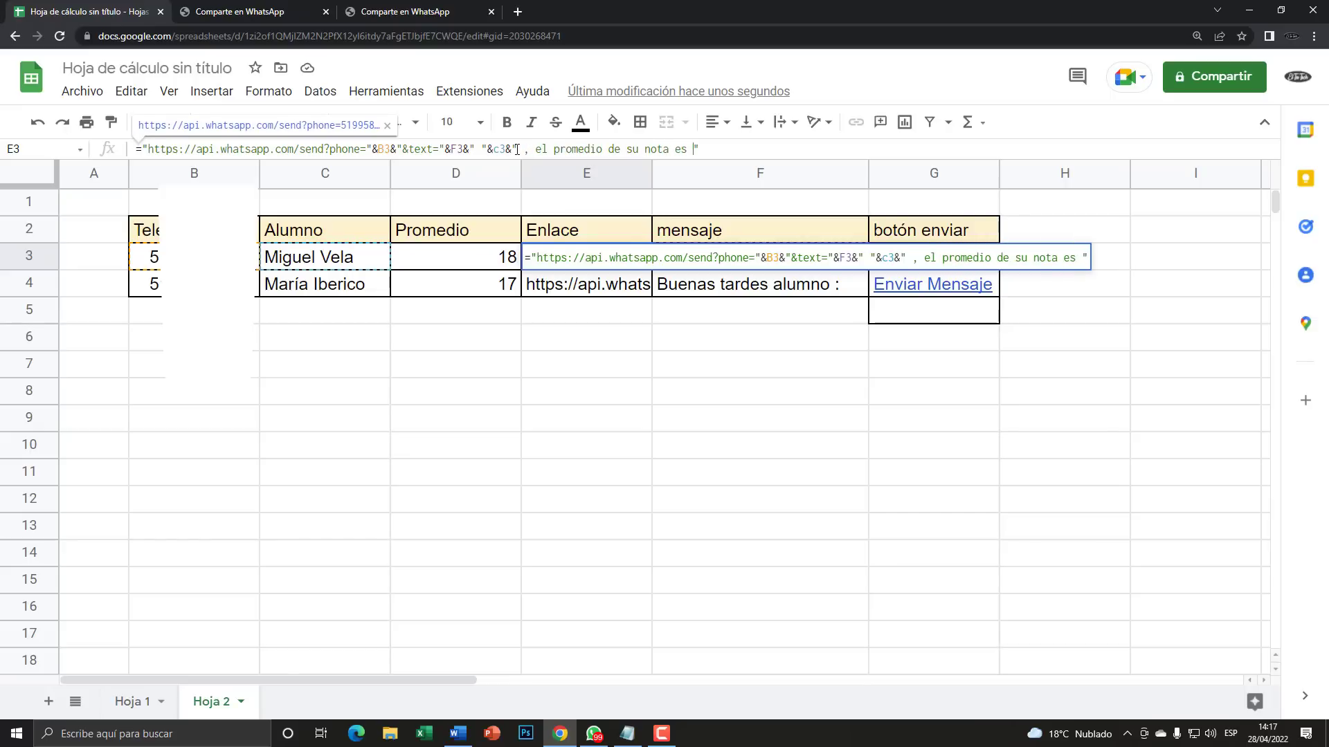
pyautogui.write(':')
pyautogui.click(721, 148)
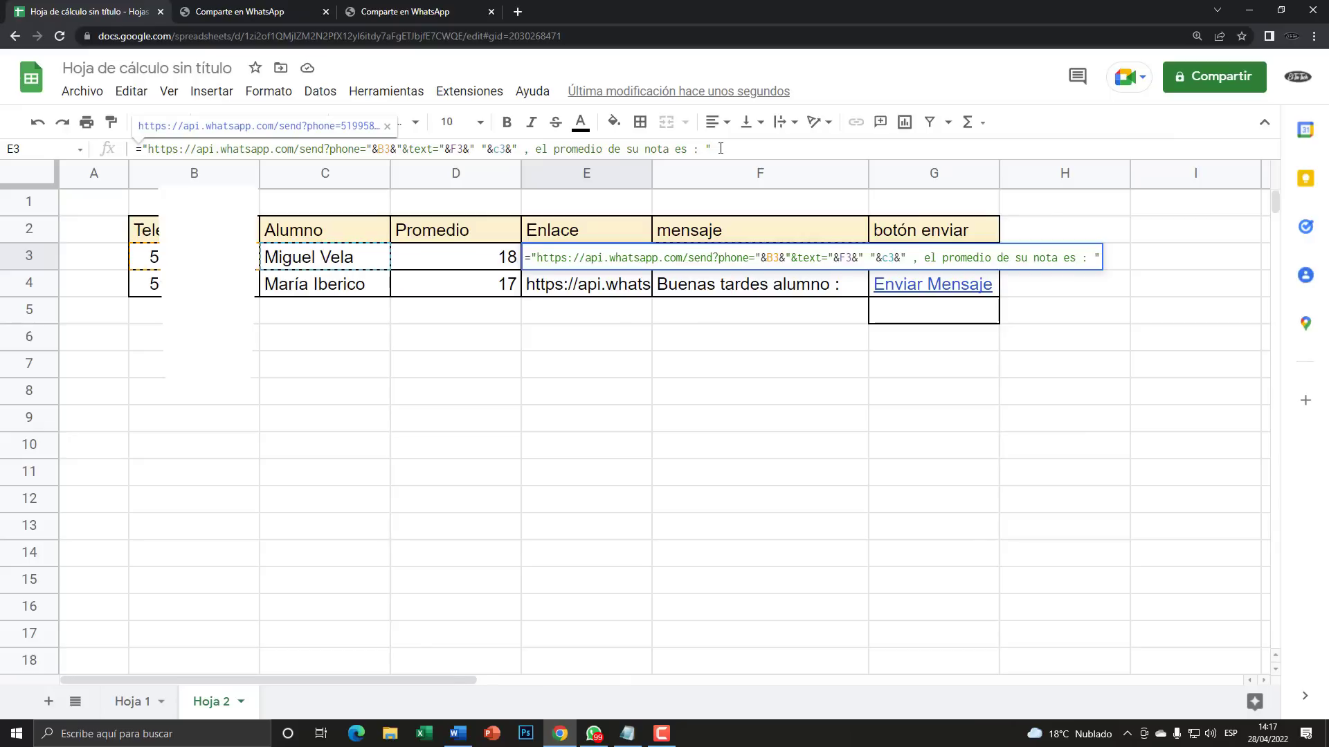
pyautogui.write('&')
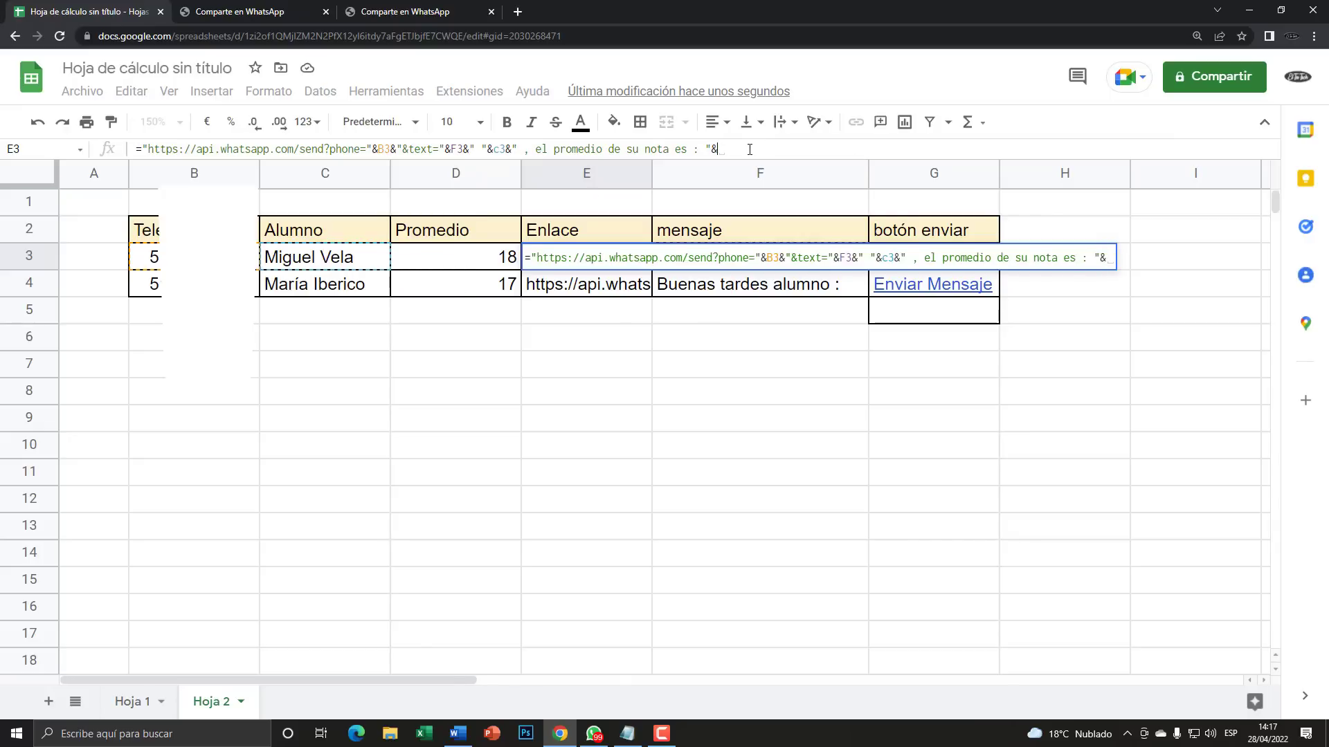
pyautogui.write('D')
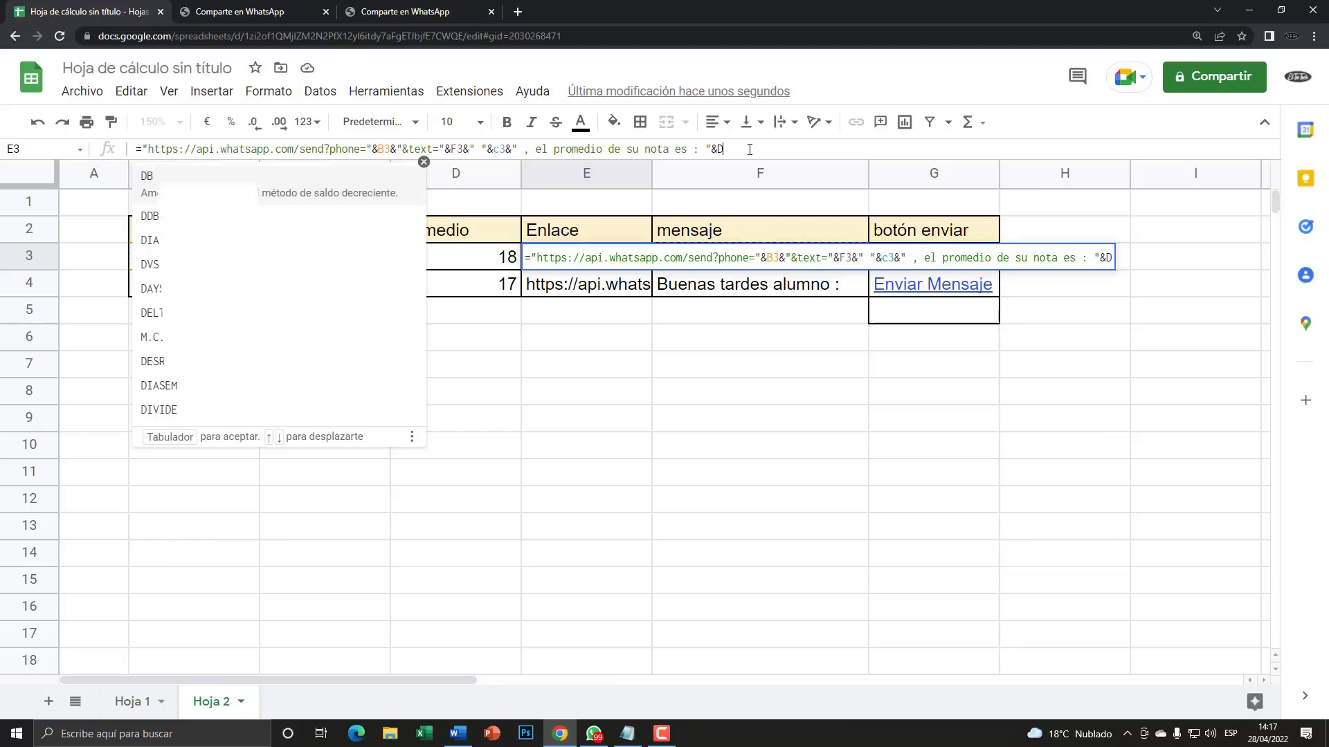
pyautogui.write('3')
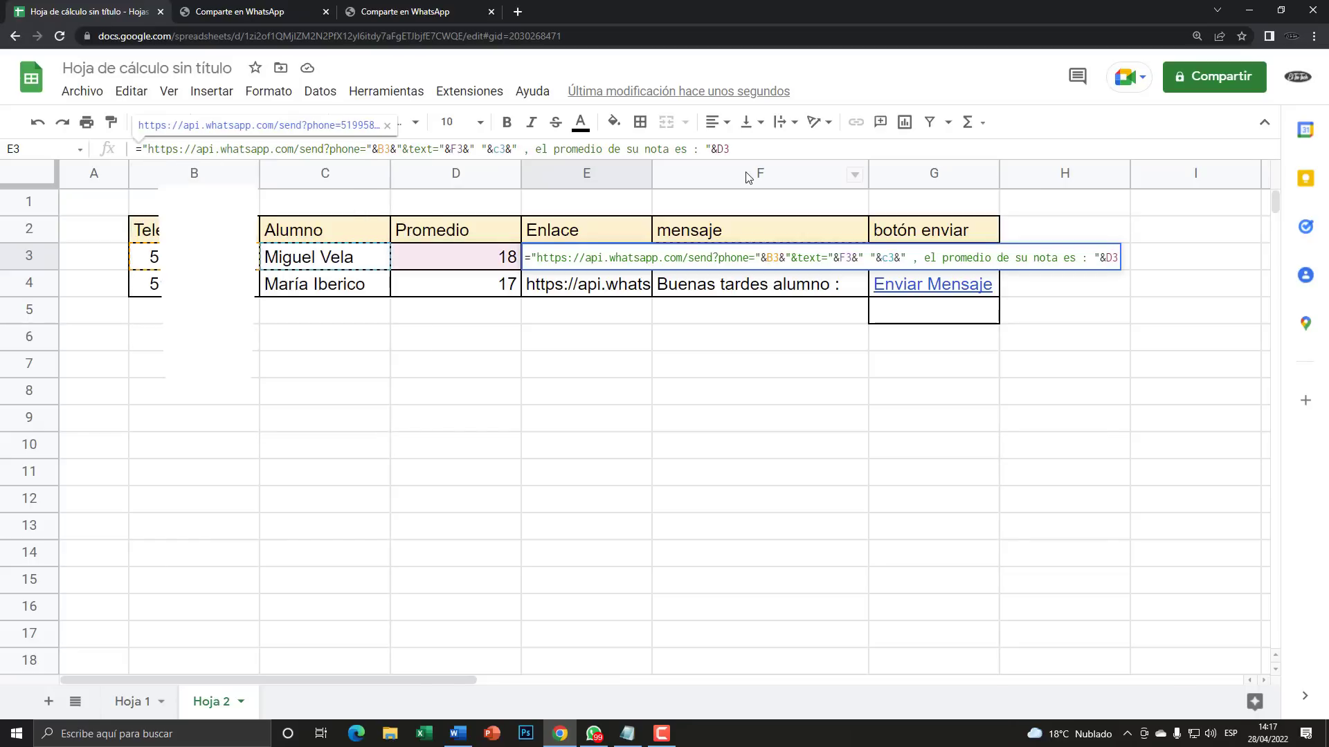
pyautogui.doubleClick(723, 149)
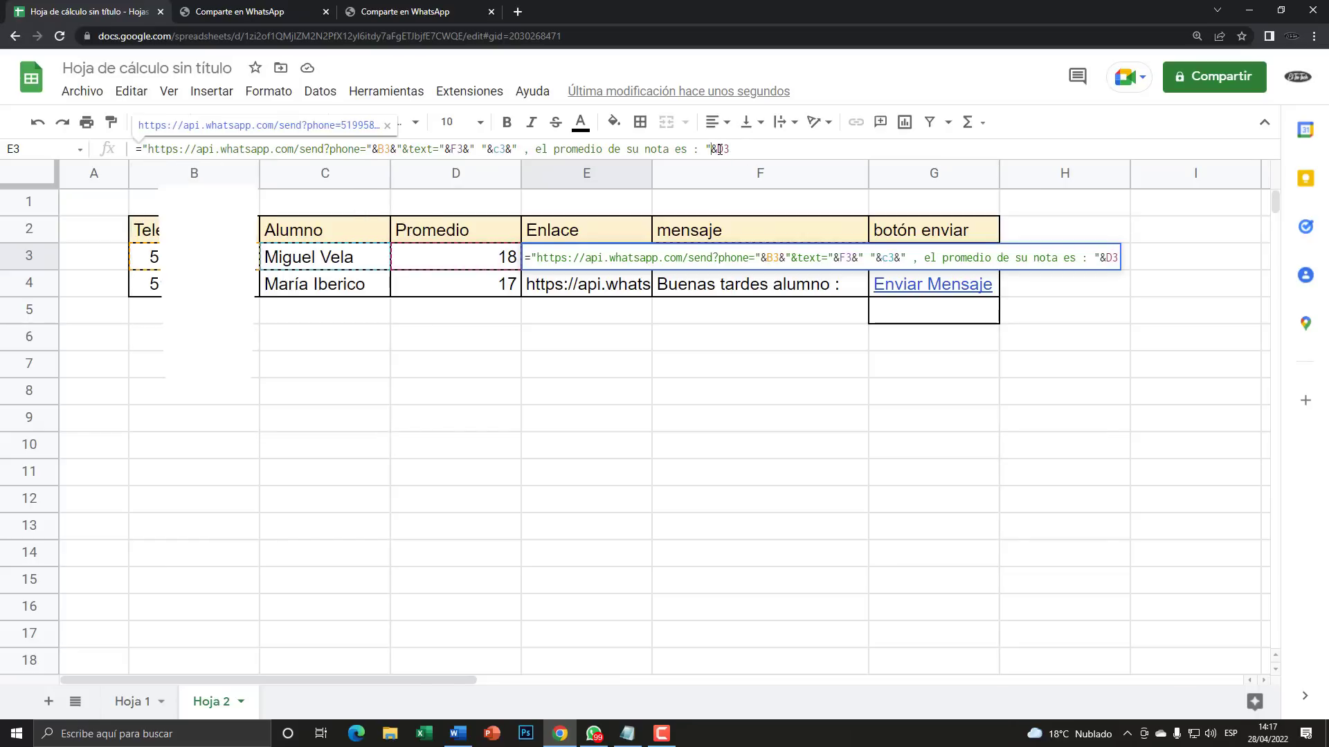
pyautogui.moveTo(717, 149); pyautogui.dragTo(710, 149)
pyautogui.moveTo(496, 149); pyautogui.dragTo(489, 150)
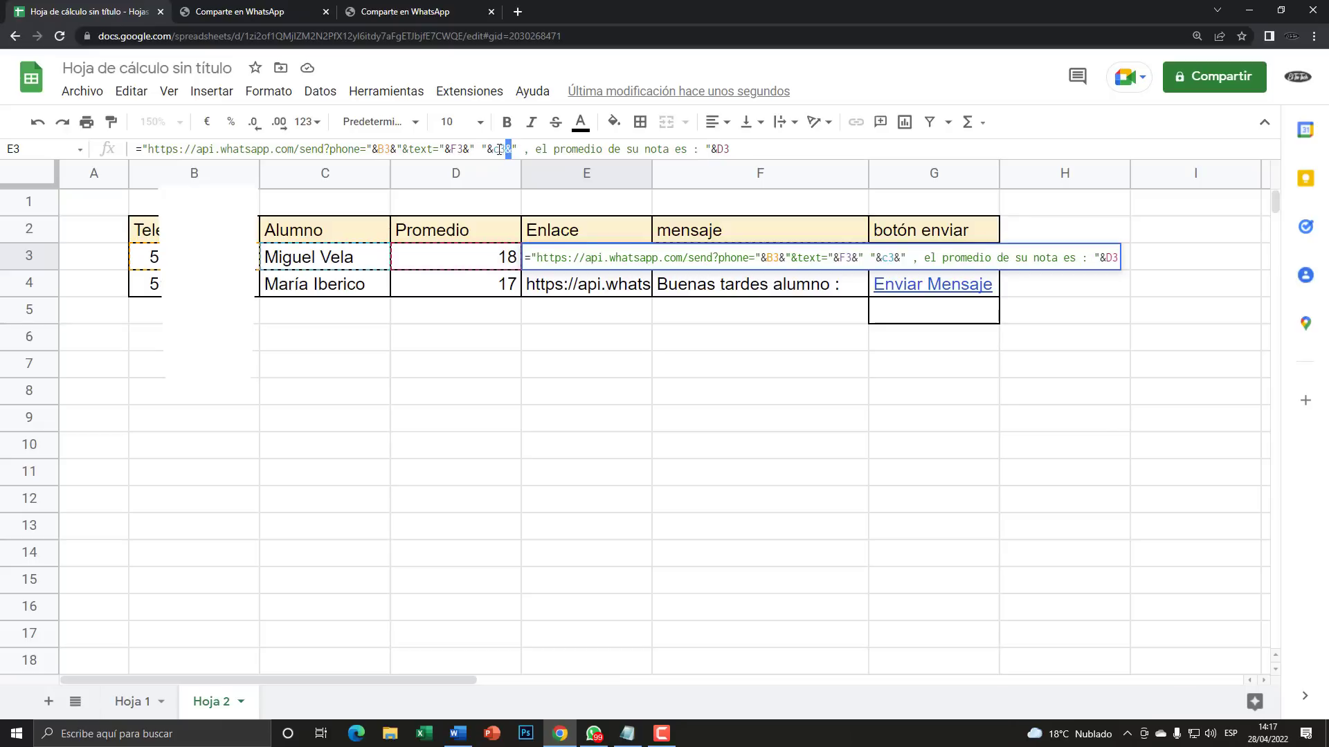
pyautogui.click(738, 150)
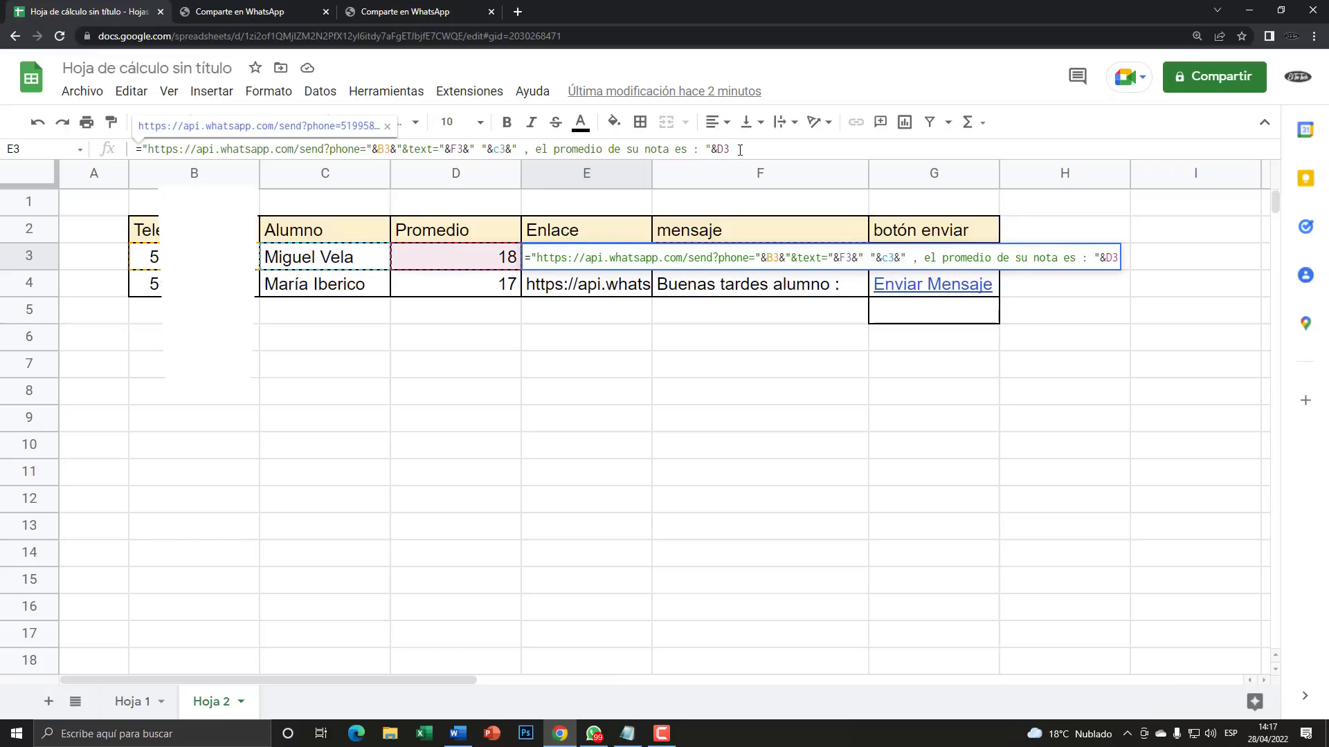
pyautogui.press('Return')
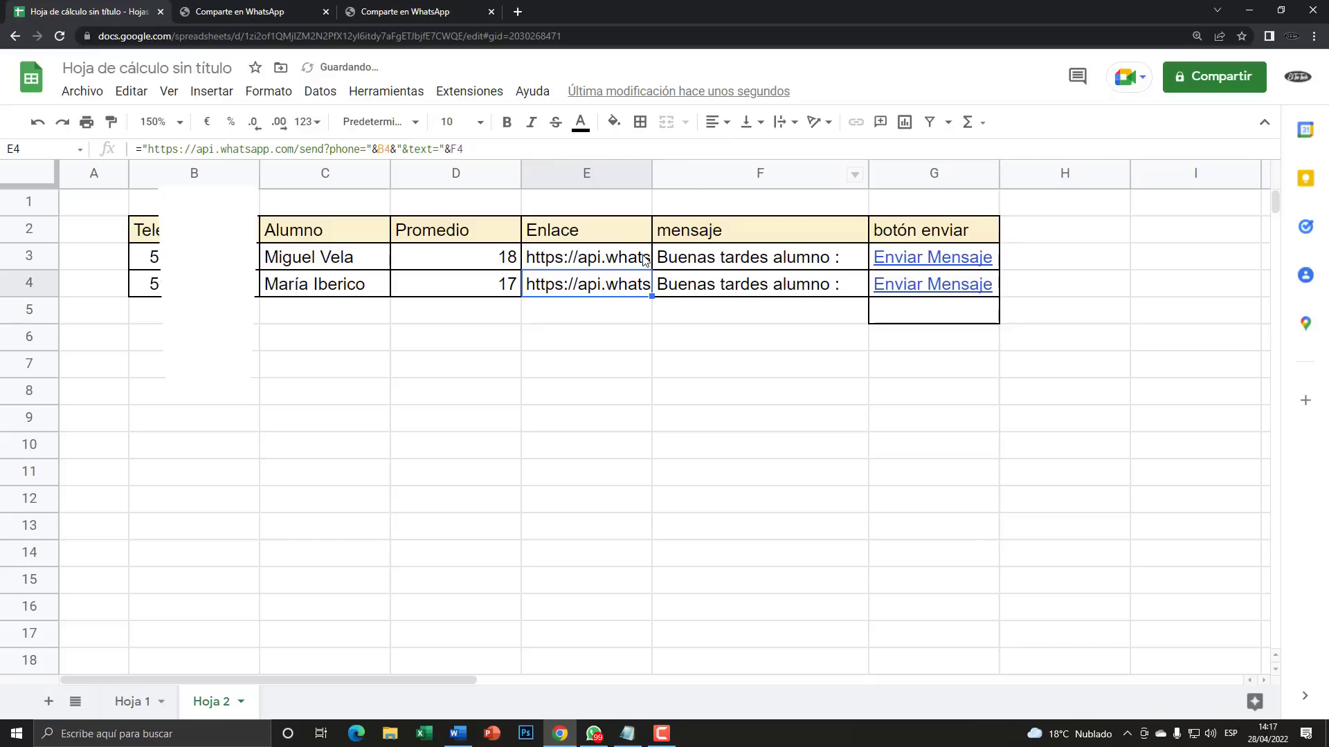
# - Left-align C3:D3 so the first student's average of 18 aligns with the name
pyautogui.press('Up')
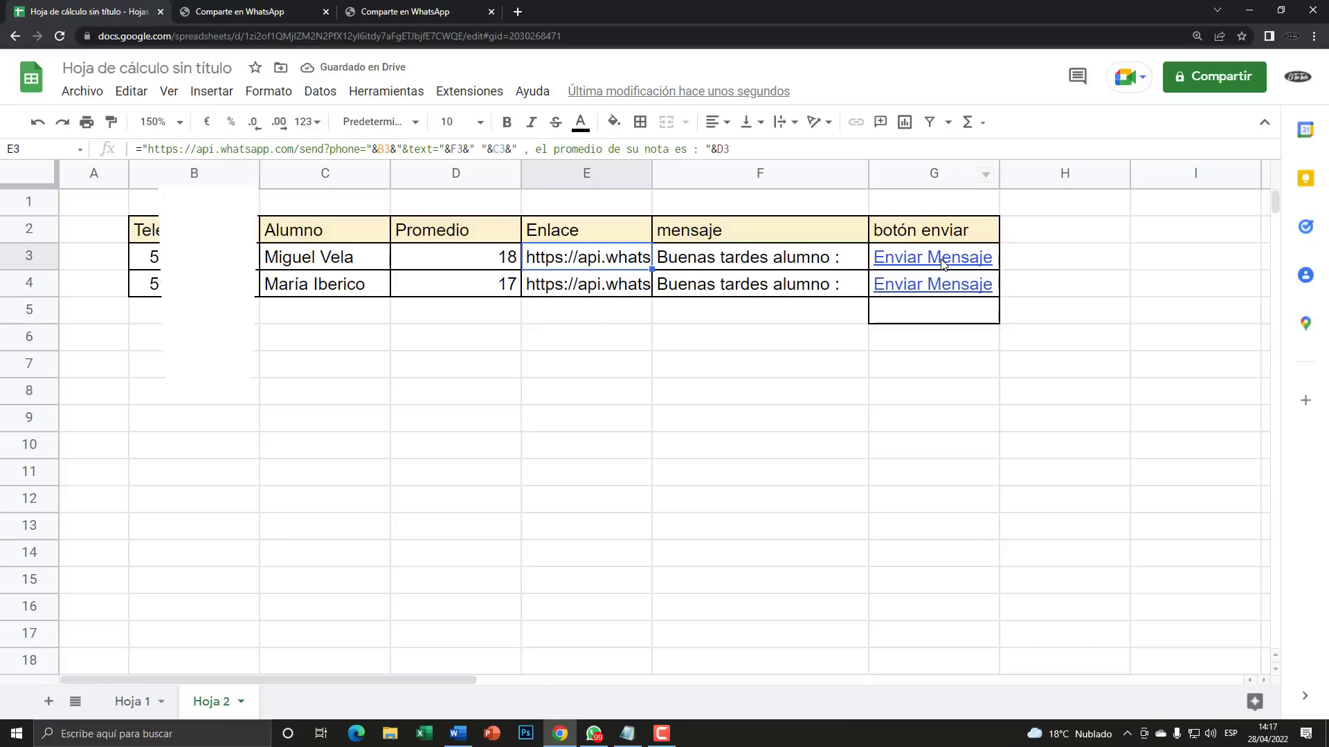
pyautogui.moveTo(932, 284)
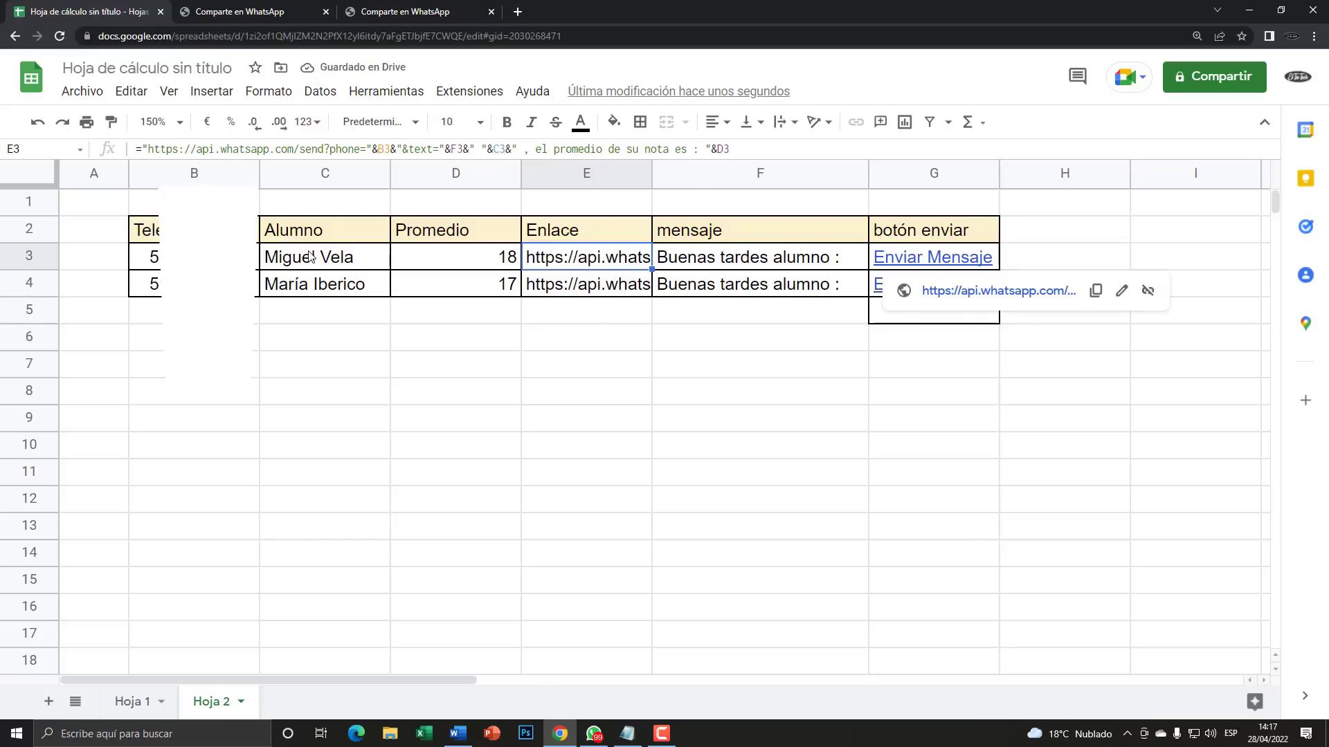
pyautogui.moveTo(347, 254); pyautogui.dragTo(442, 255)
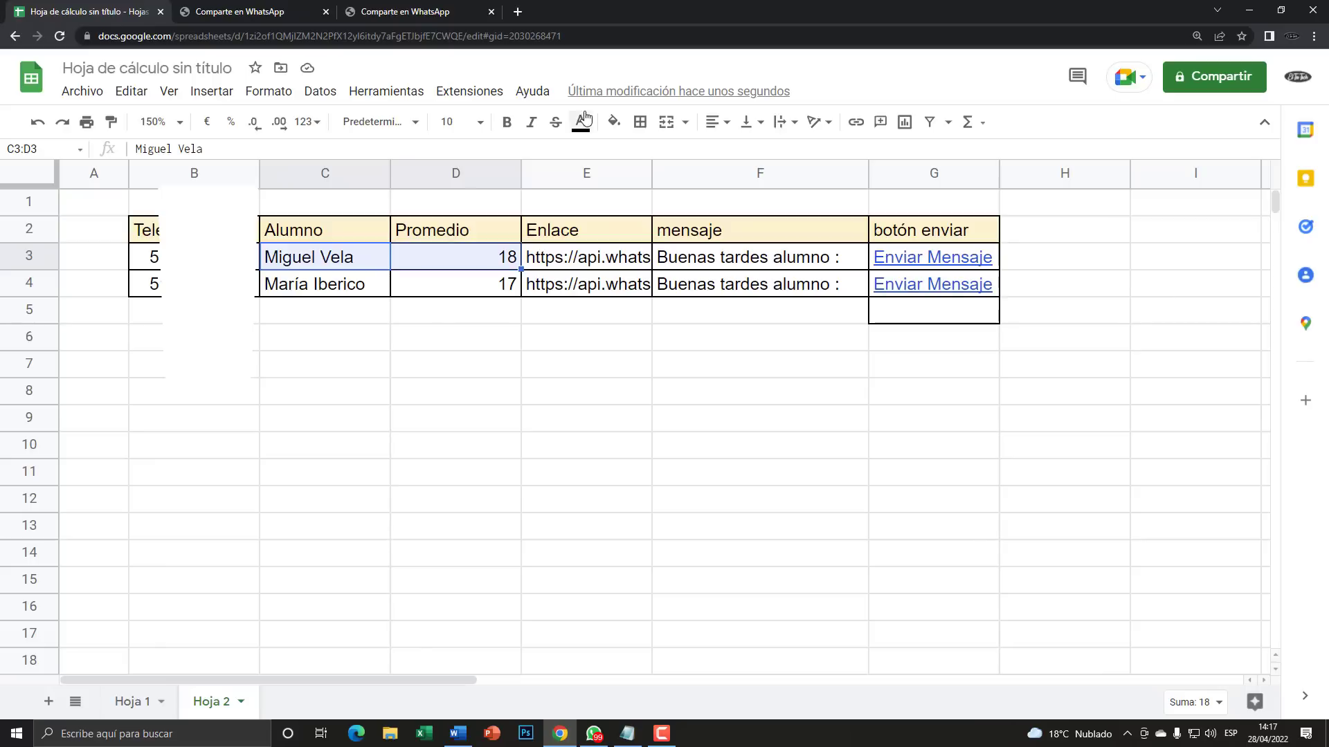
pyautogui.click(716, 122)
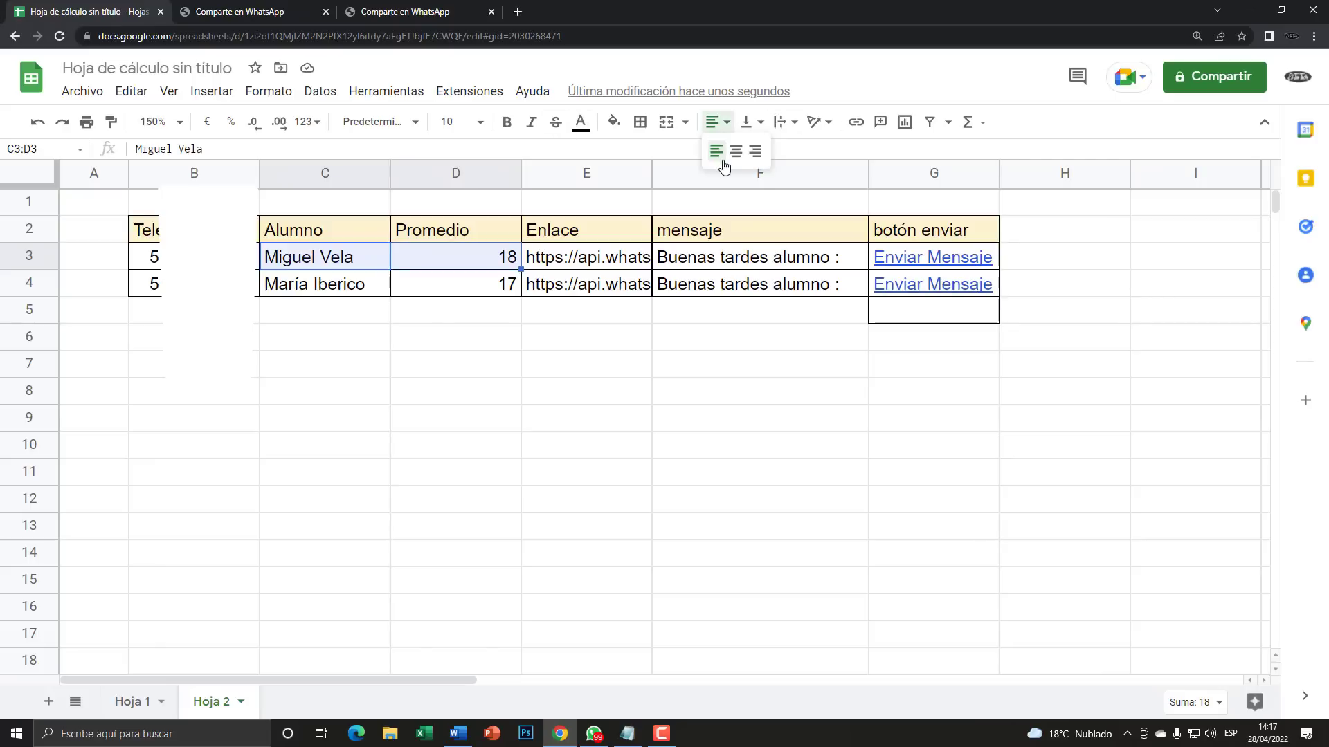
pyautogui.click(718, 148)
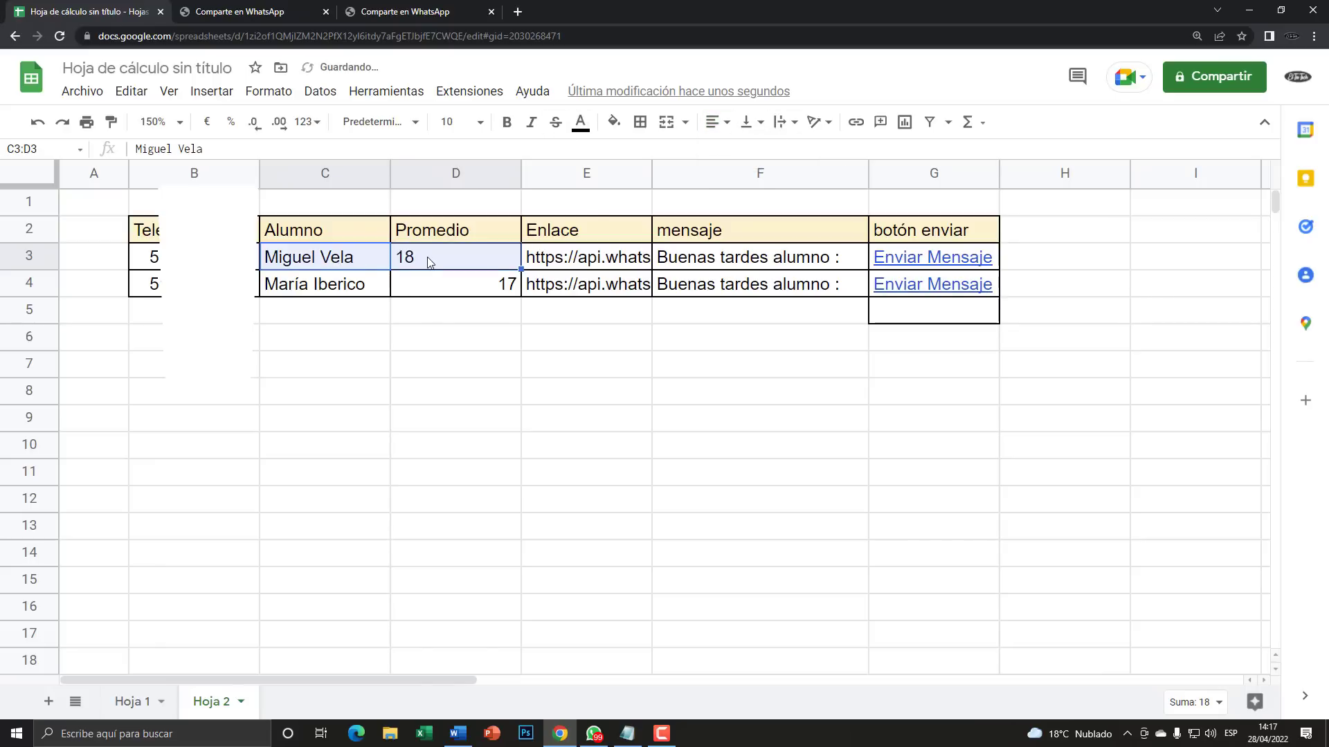
pyautogui.click(426, 256)
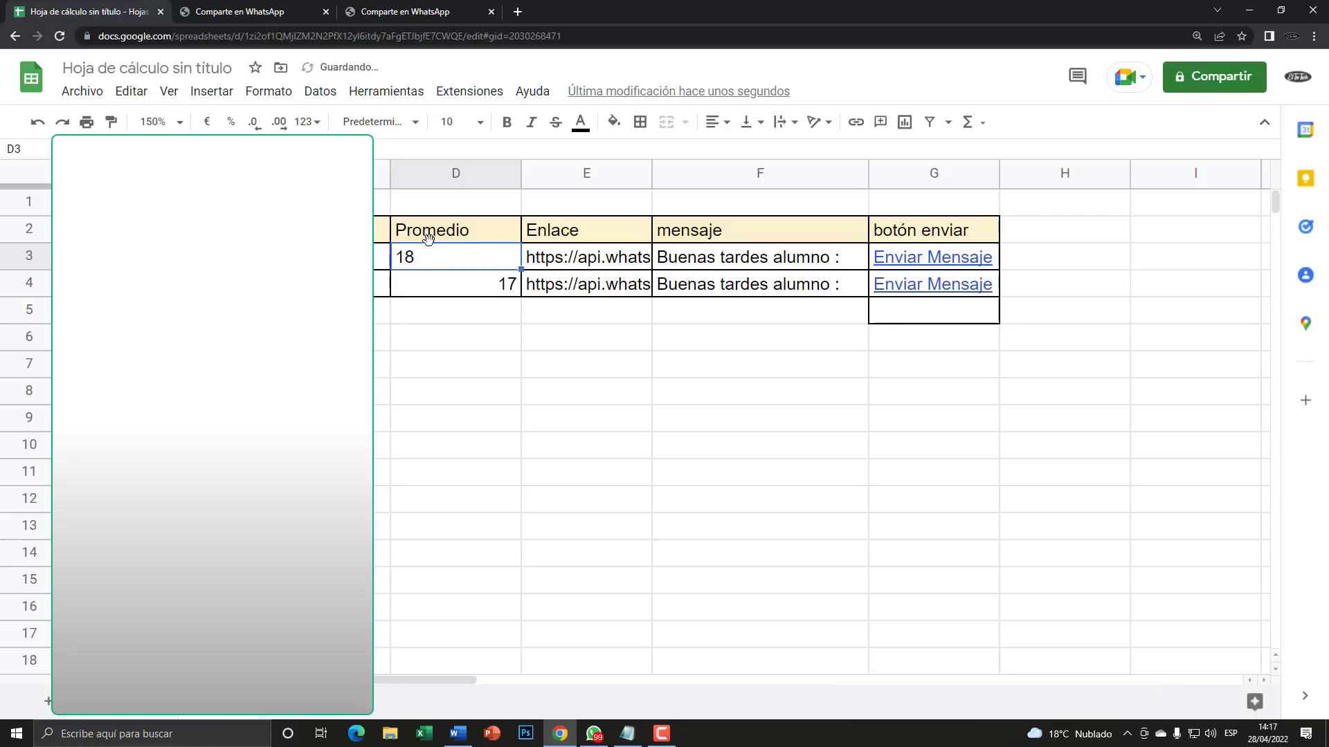
# - Open G3's link and send the WhatsApp message ending 'el promedio de su nota es : 18'
pyautogui.click(946, 258)
pyautogui.click(990, 292)
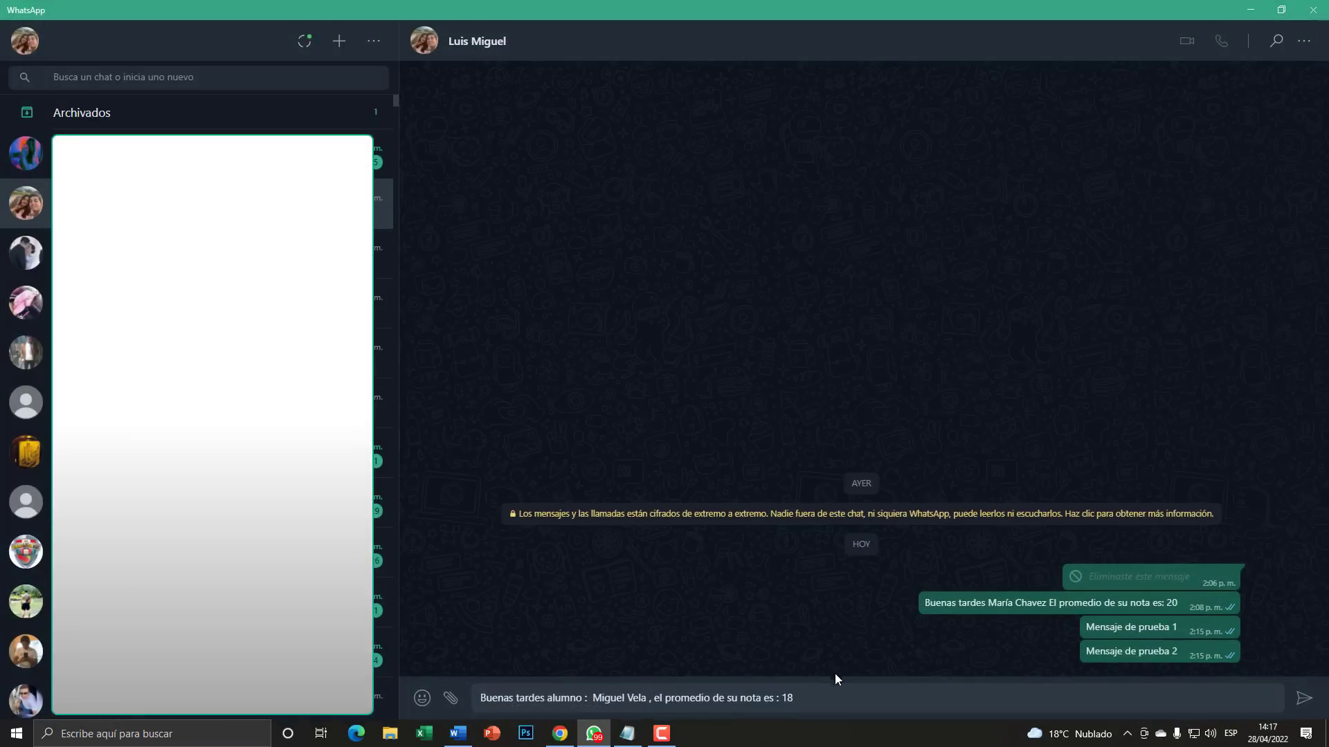
pyautogui.moveTo(810, 694); pyautogui.dragTo(450, 698)
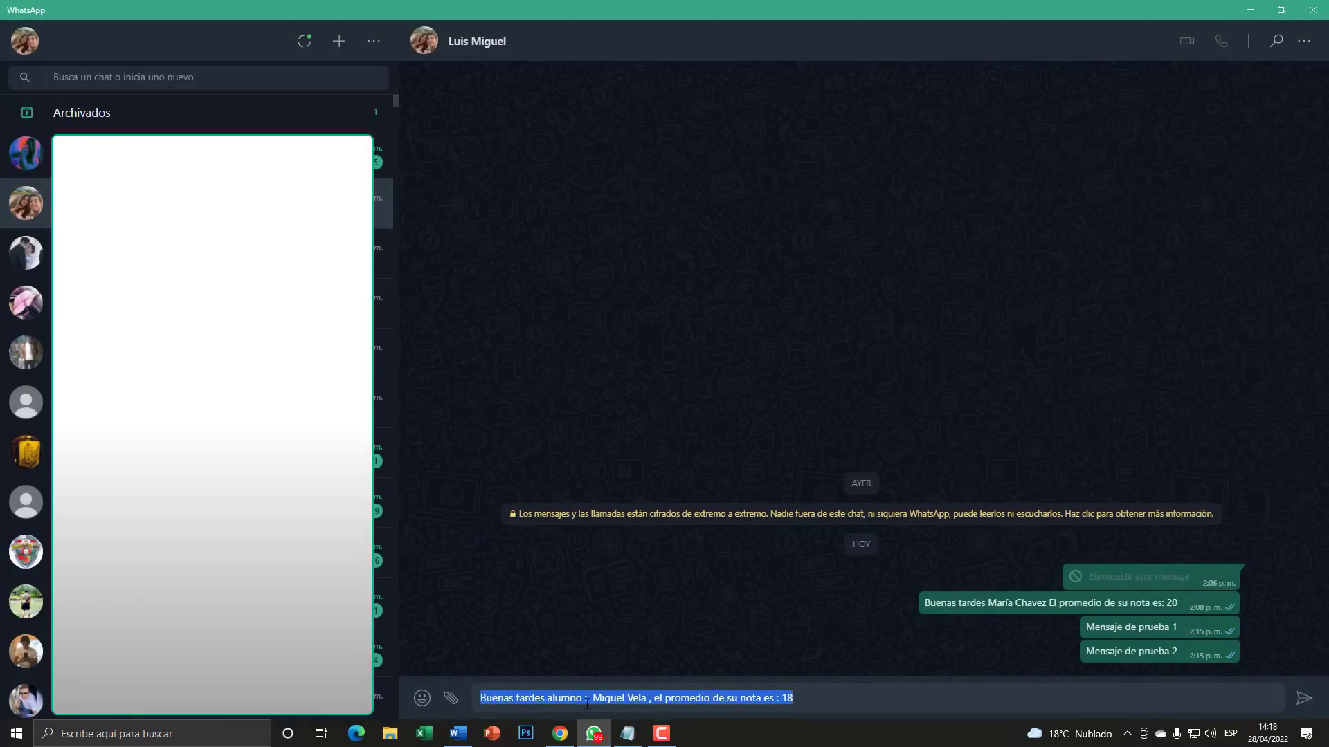
pyautogui.click(627, 700)
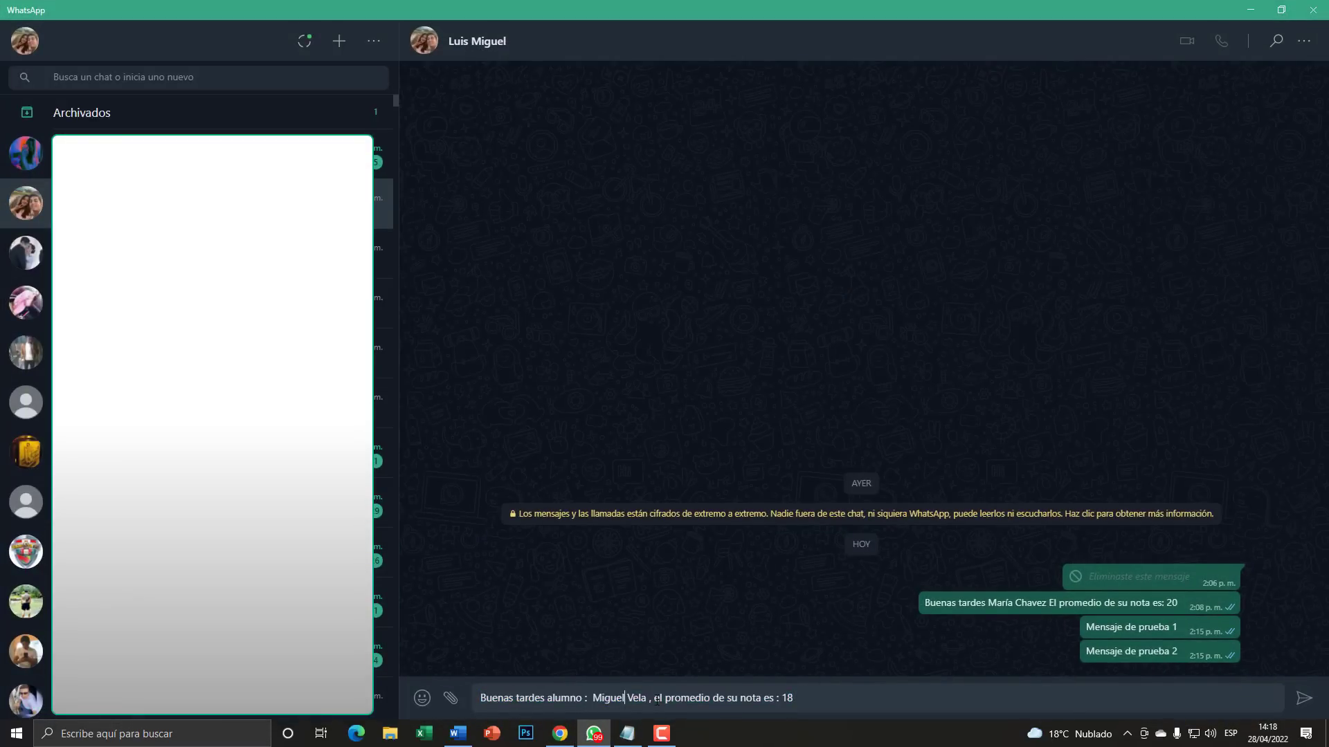
pyautogui.doubleClick(651, 699)
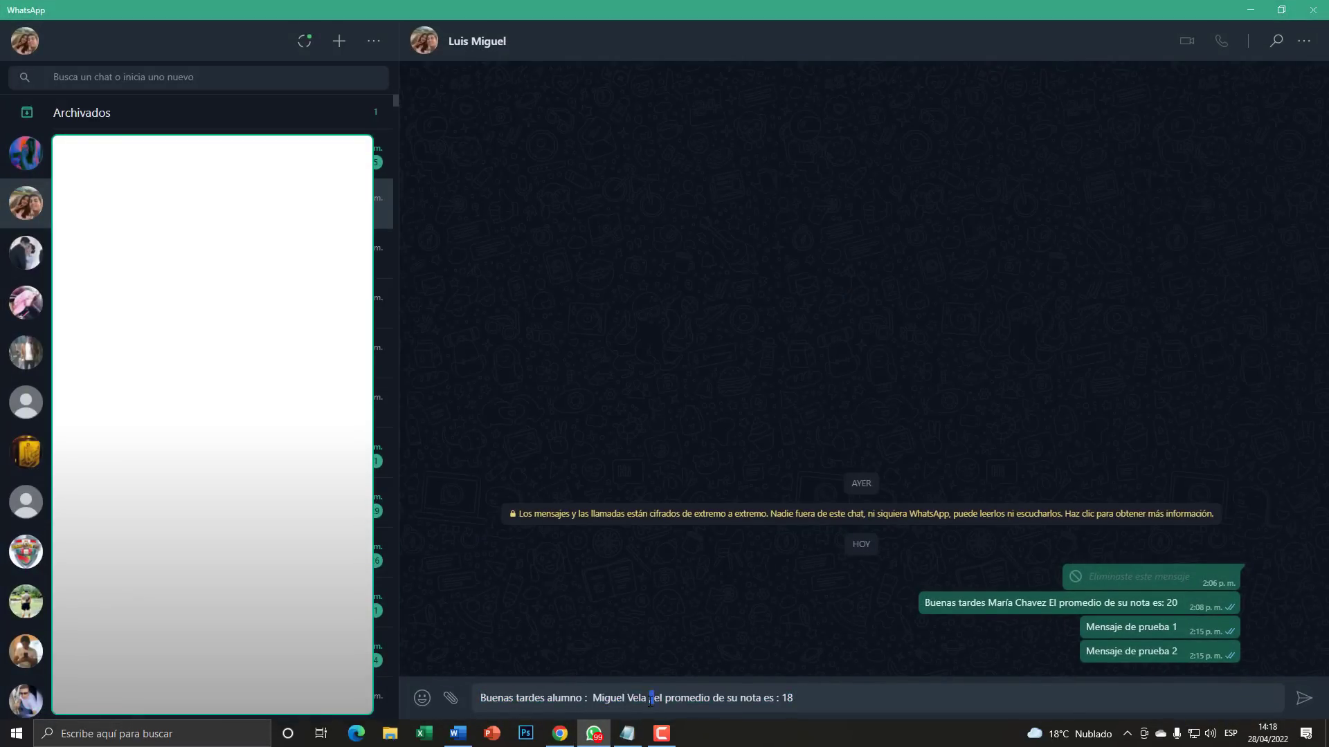
pyautogui.doubleClick(787, 698)
pyautogui.click(1299, 698)
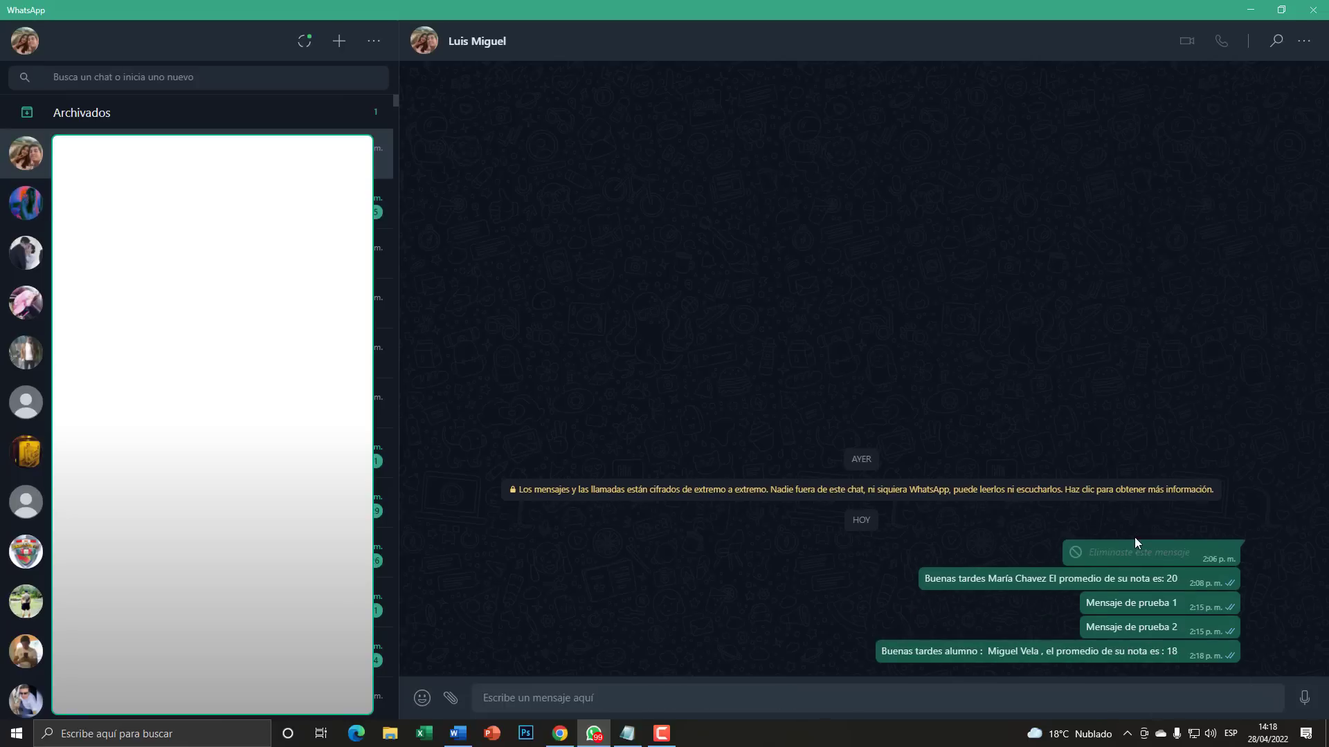
pyautogui.click(1255, 15)
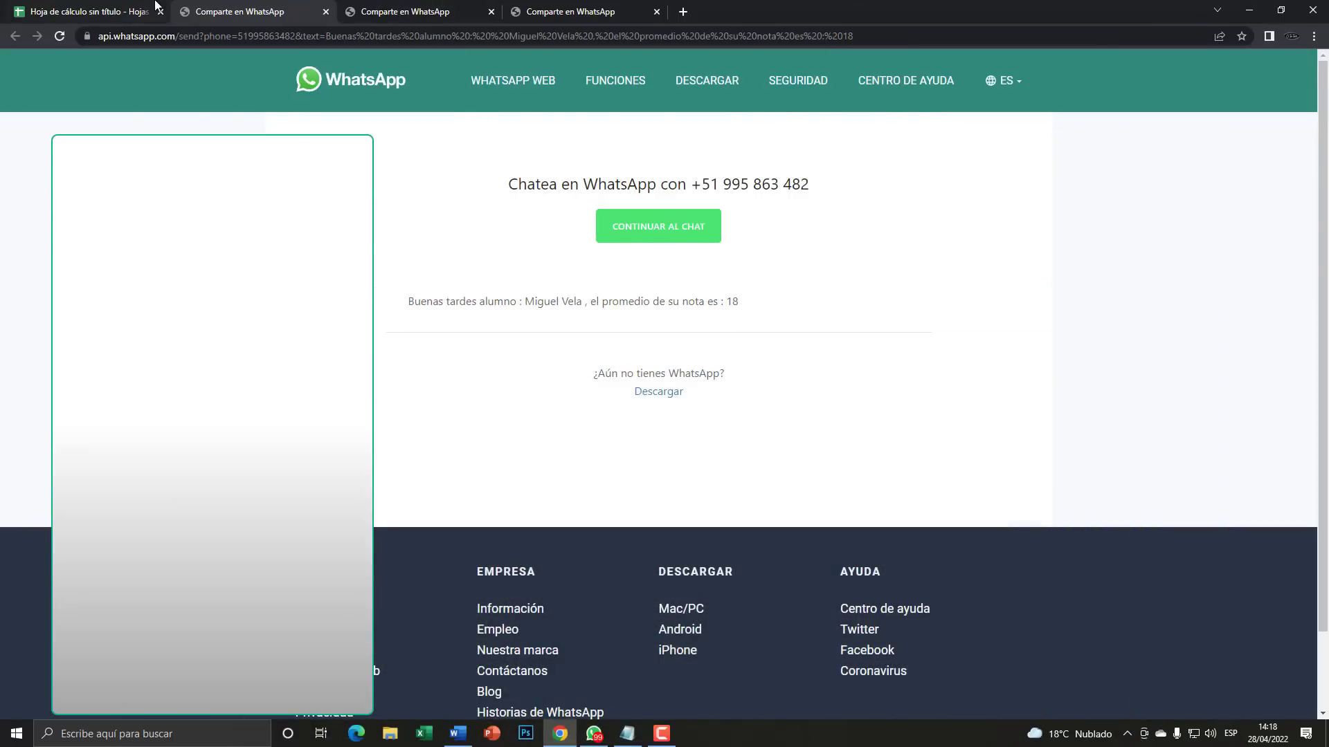
pyautogui.click(154, 8)
# - Left-align C4:D4 so the second student's average of 17 aligns with the name
pyautogui.click(921, 284)
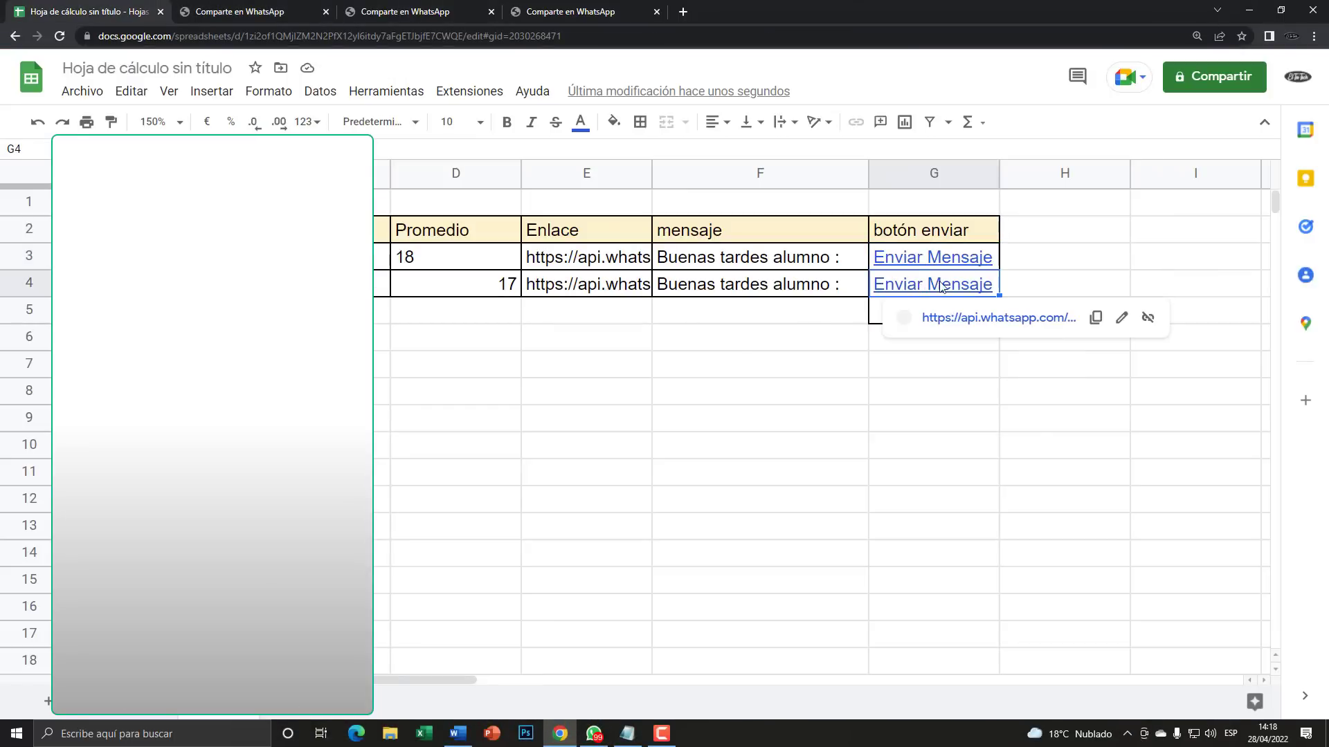
pyautogui.moveTo(346, 284); pyautogui.dragTo(454, 288)
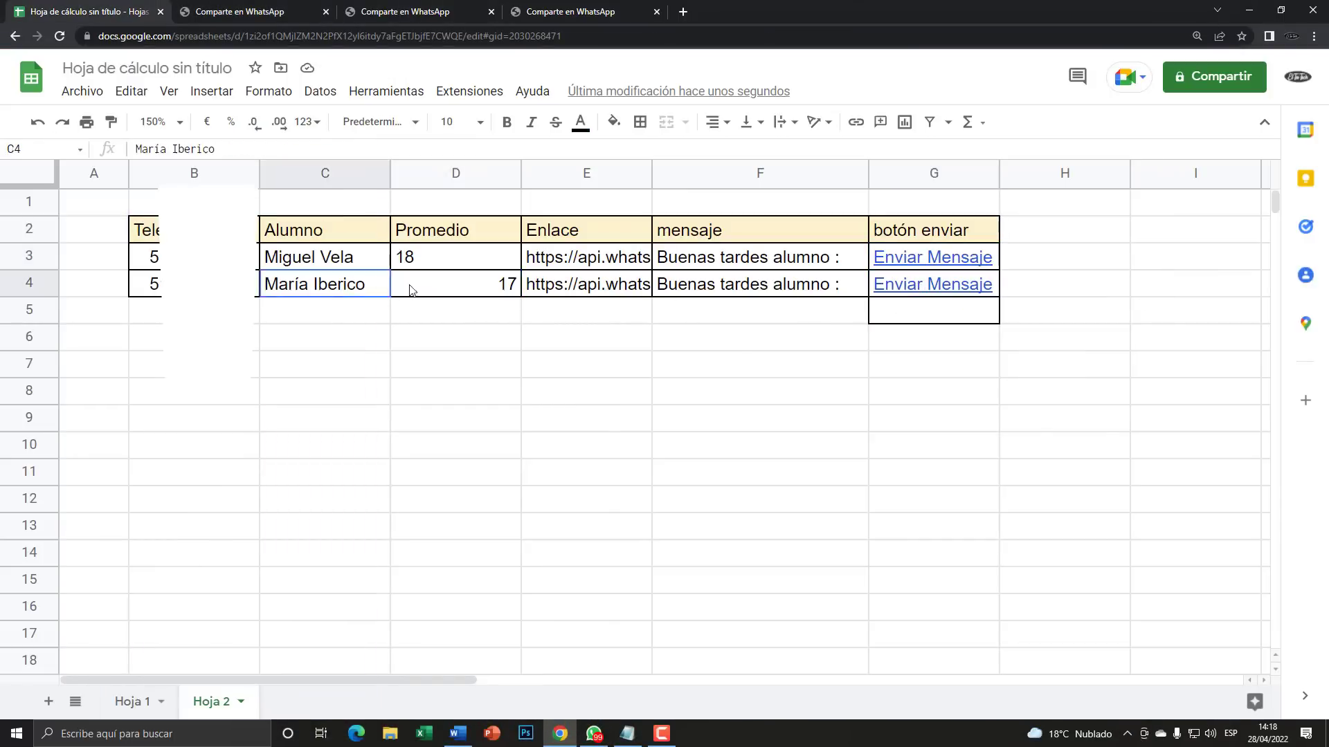
pyautogui.click(712, 122)
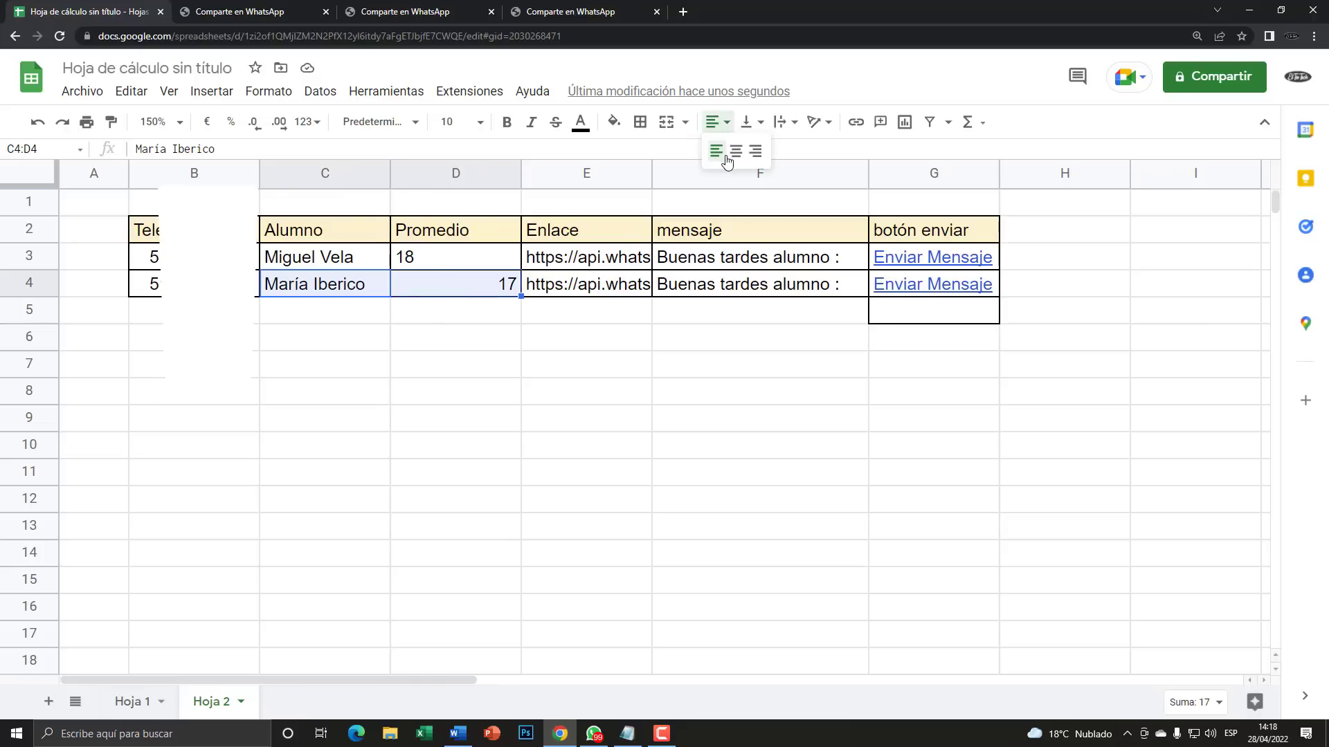
pyautogui.click(718, 153)
pyautogui.click(443, 281)
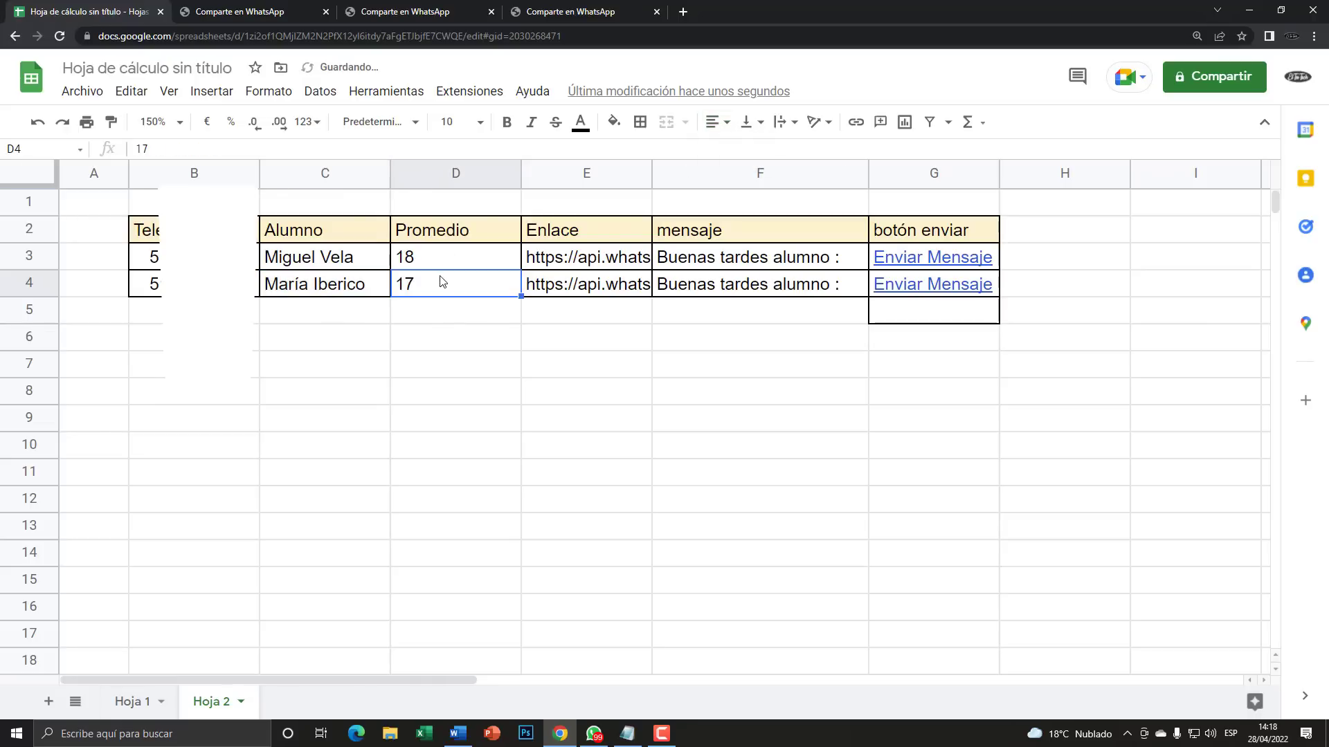
# - Test G4's link, delete the incomplete 'Buenas tardes alumno :' draft, and return to Sheets
pyautogui.click(932, 285)
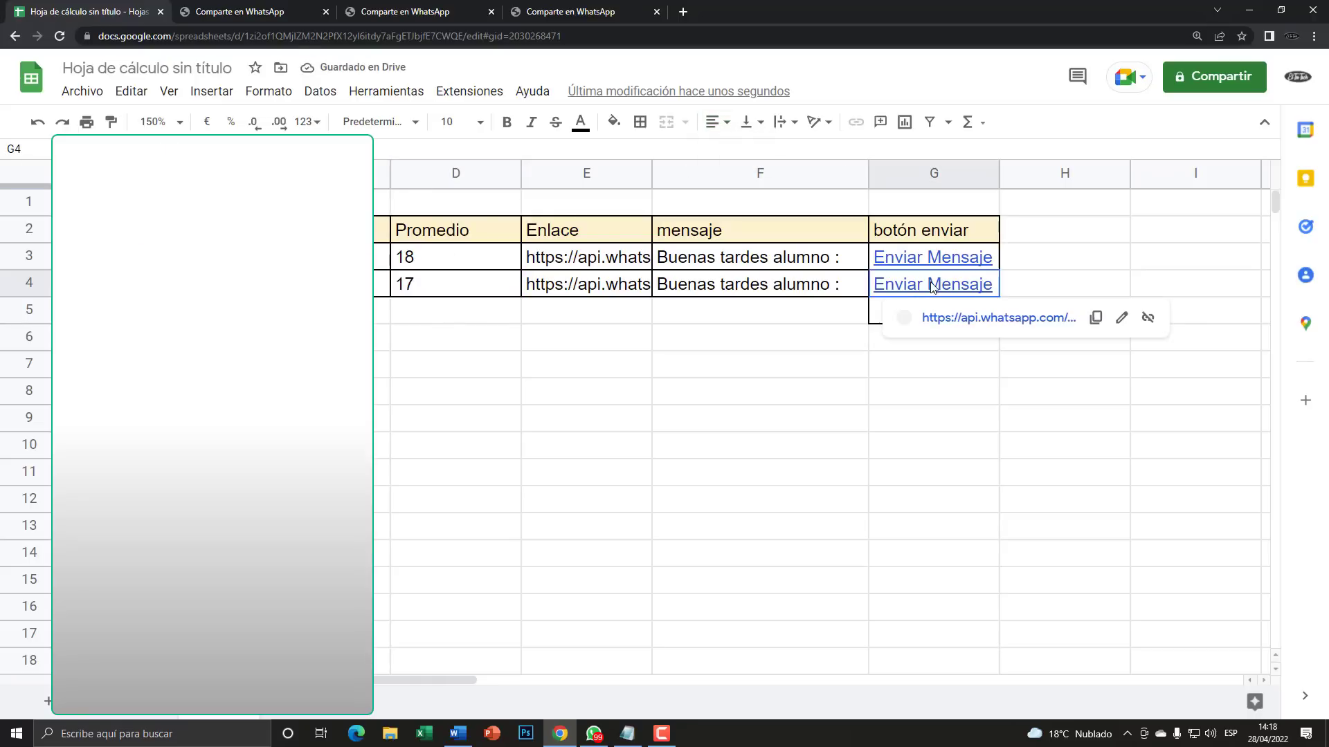
pyautogui.click(999, 318)
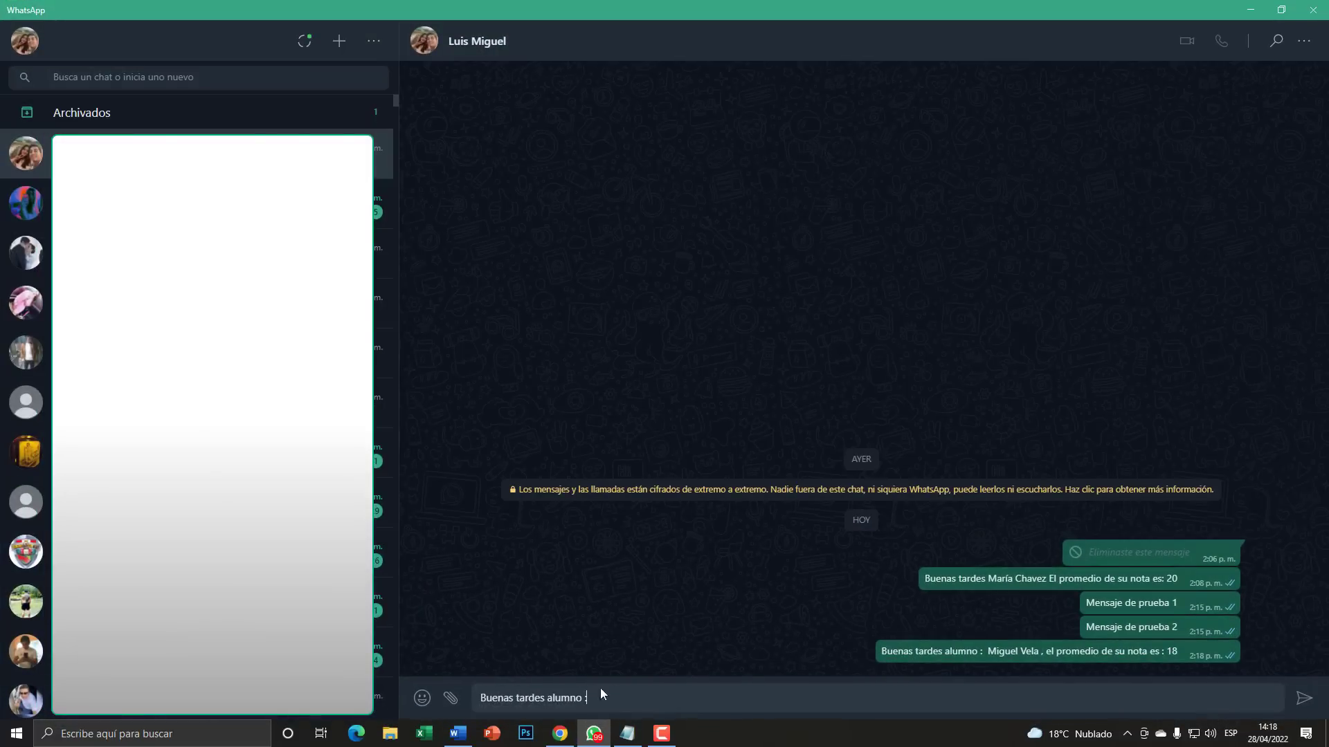
pyautogui.hotkey('ctrl', 'a')
pyautogui.click(546, 697)
pyautogui.hotkey('ctrl', 'a')
pyautogui.press('BackSpace')
pyautogui.click(1250, 9)
pyautogui.click(124, 4)
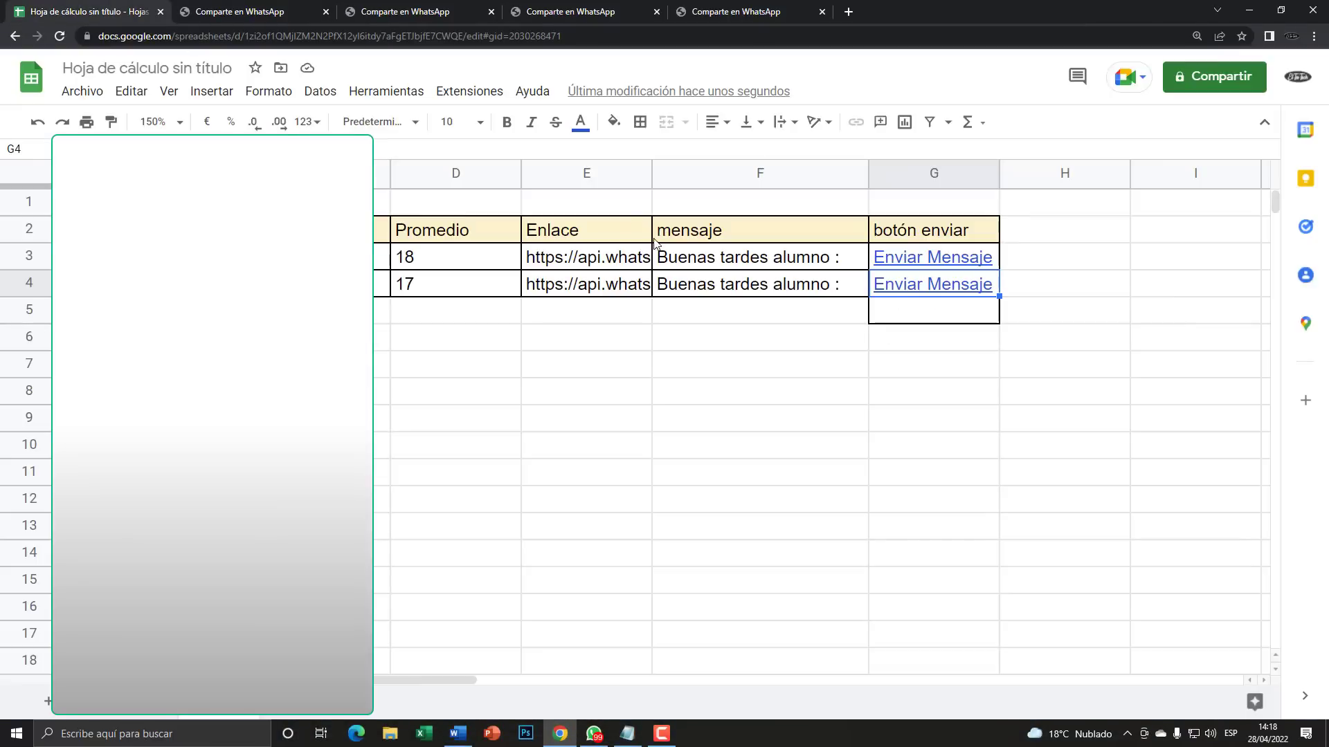
# - Fill E3's personalised link formula down into E4
pyautogui.click(603, 261)
pyautogui.moveTo(652, 269); pyautogui.dragTo(645, 302)
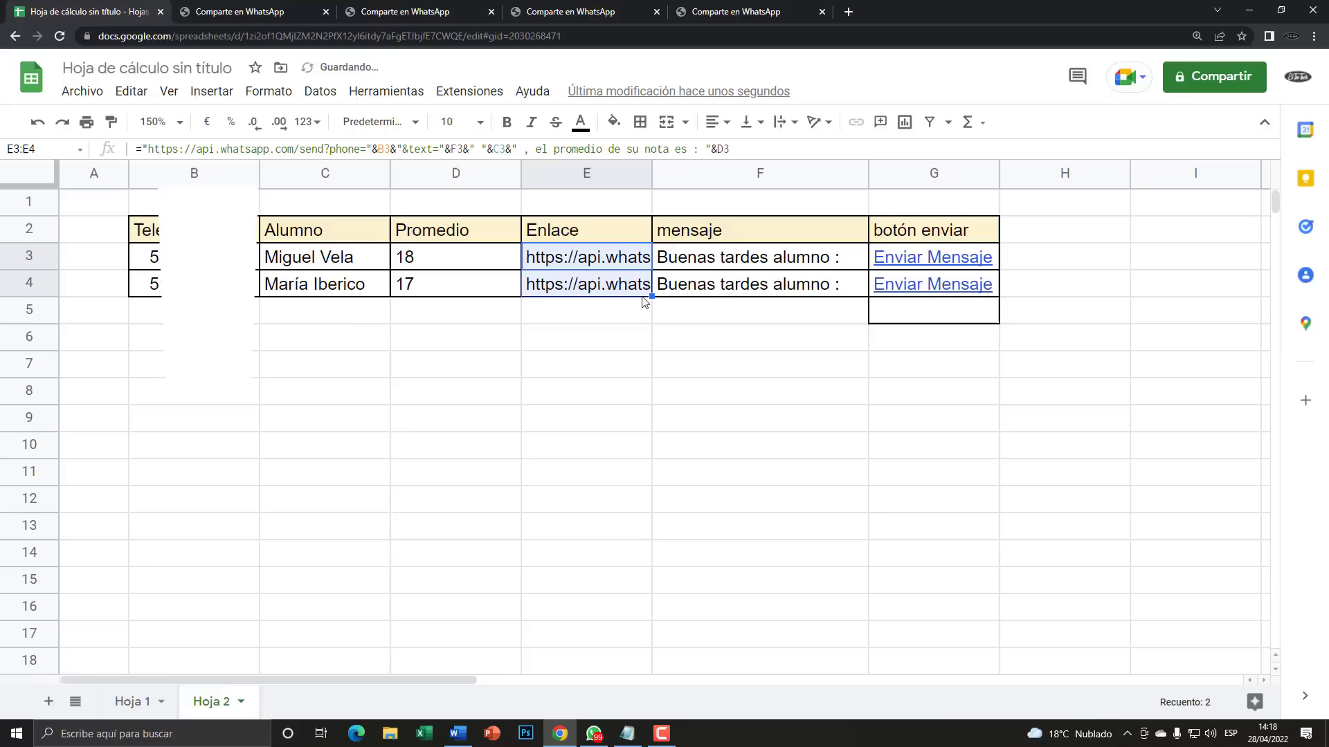
pyautogui.click(602, 290)
# - Send G4's pre-filled WhatsApp message 'el promedio de su nota es : 17', then return to Sheets
pyautogui.click(935, 285)
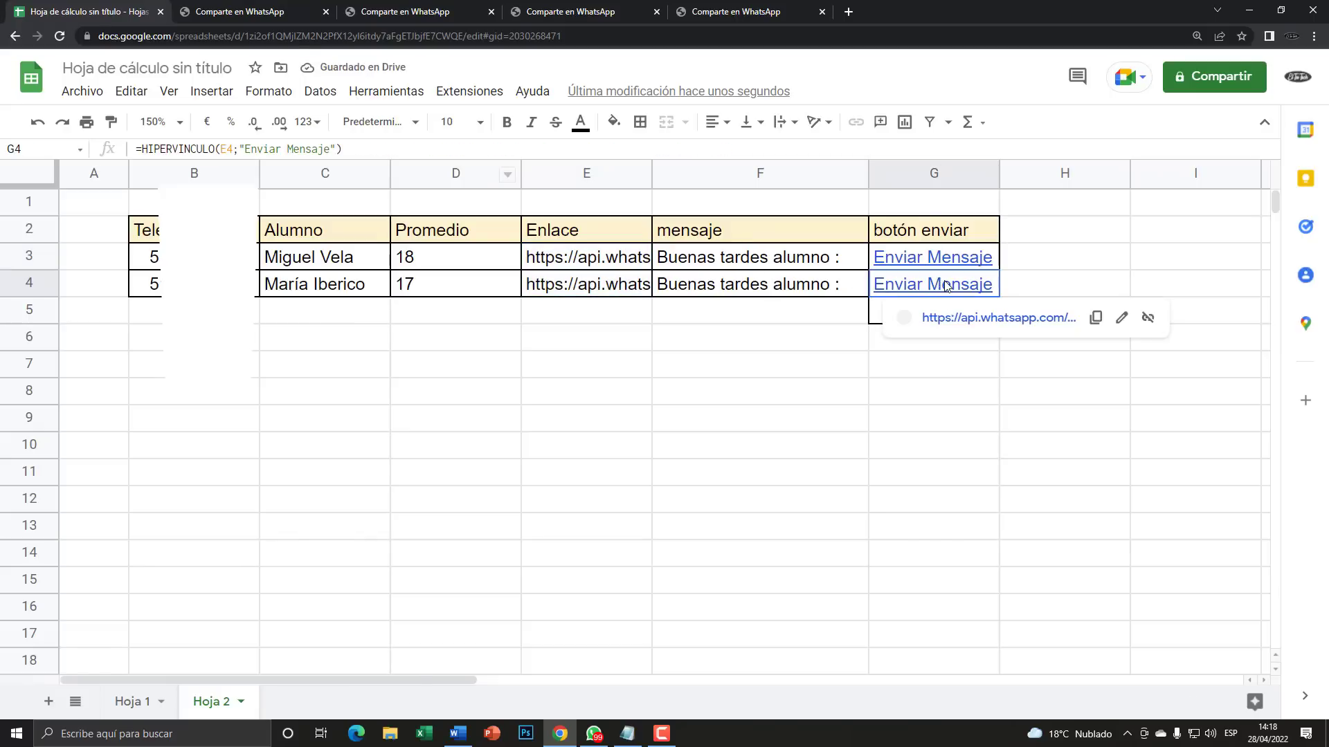
pyautogui.click(973, 315)
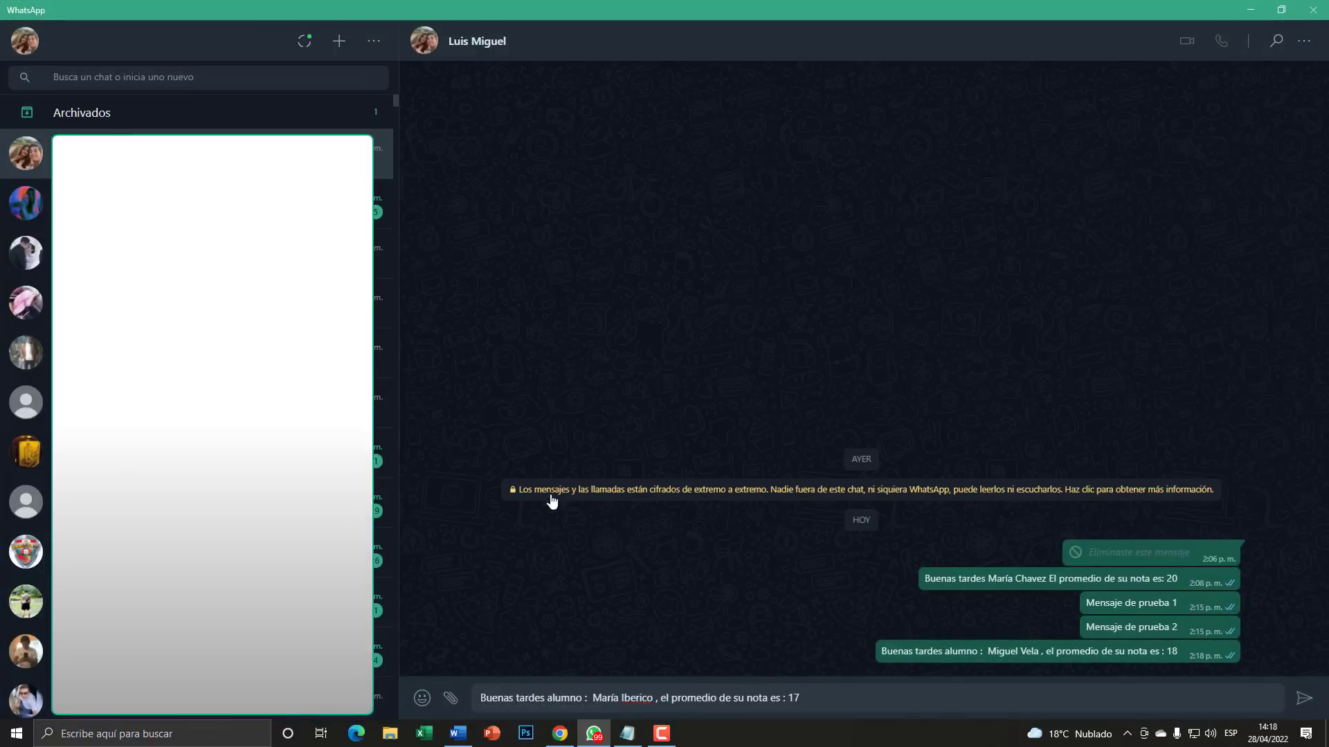
pyautogui.moveTo(799, 697); pyautogui.dragTo(503, 698)
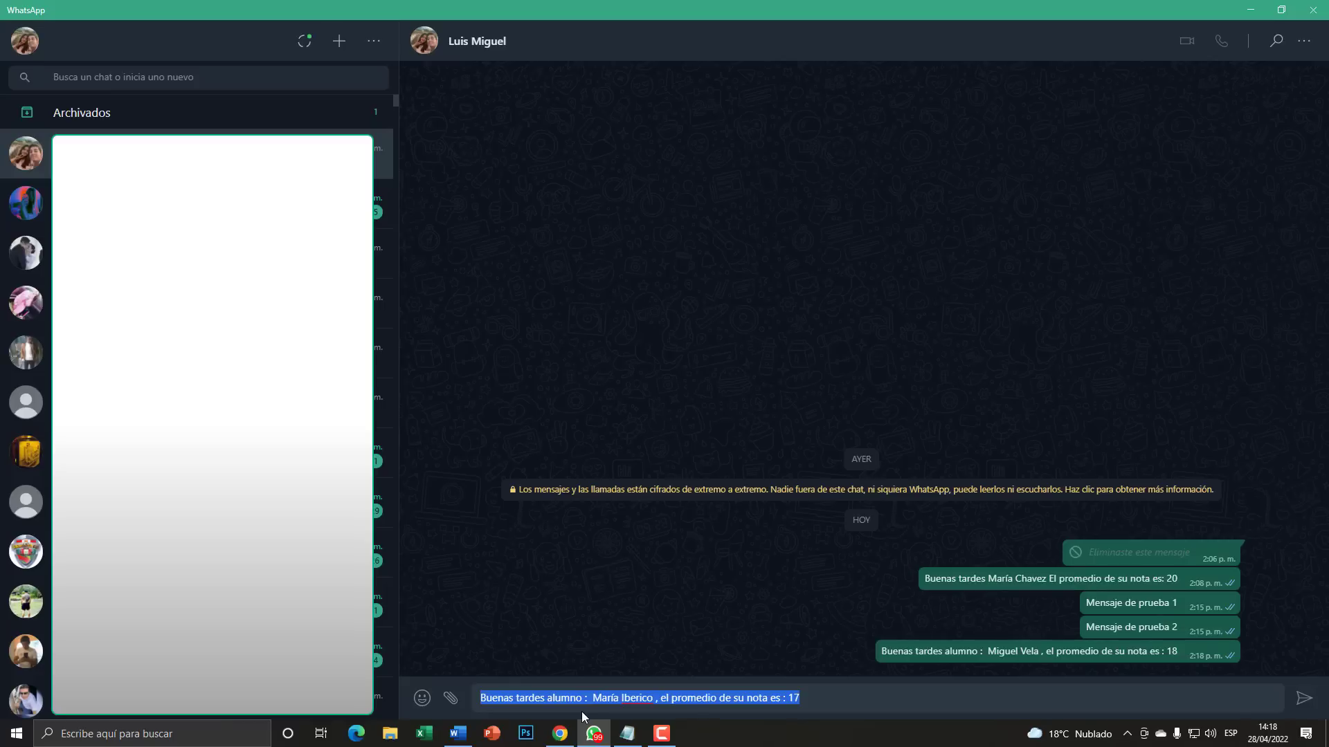
pyautogui.click(661, 698)
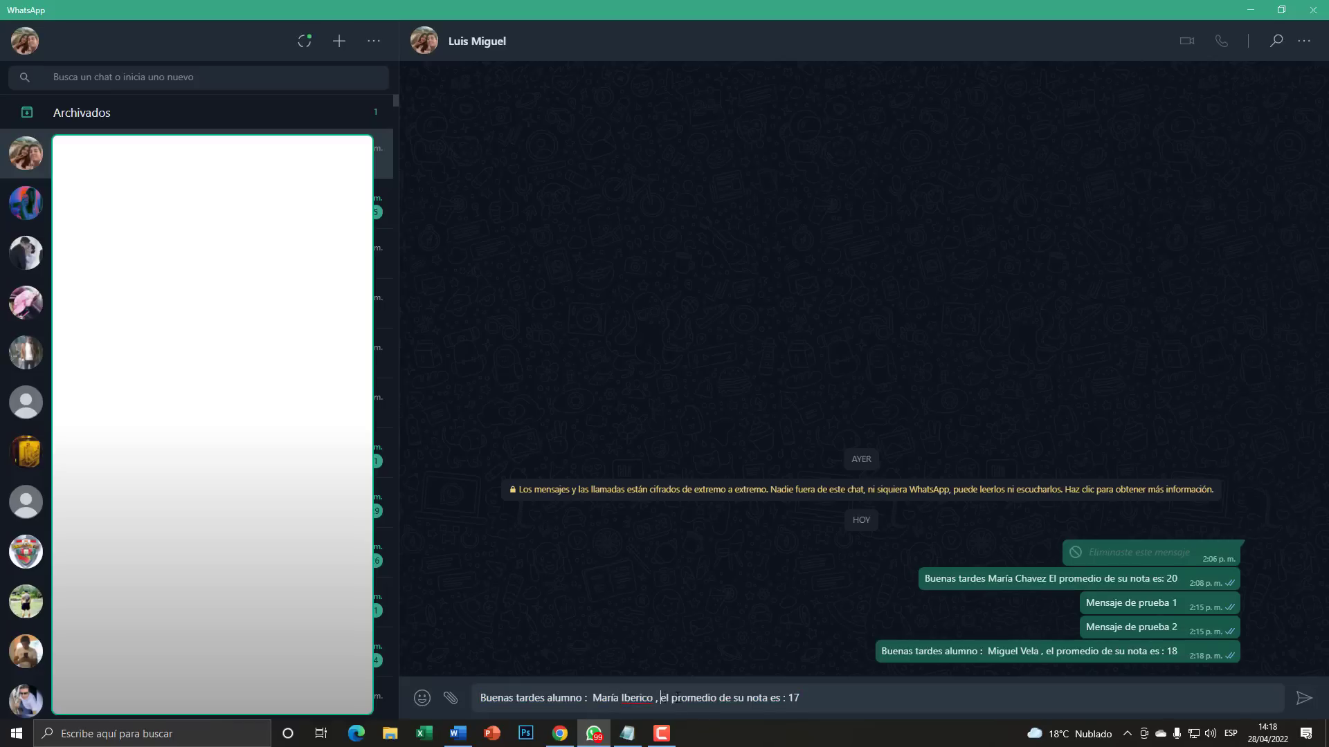
pyautogui.moveTo(661, 697); pyautogui.dragTo(802, 698)
pyautogui.click(802, 698)
pyautogui.press('Return')
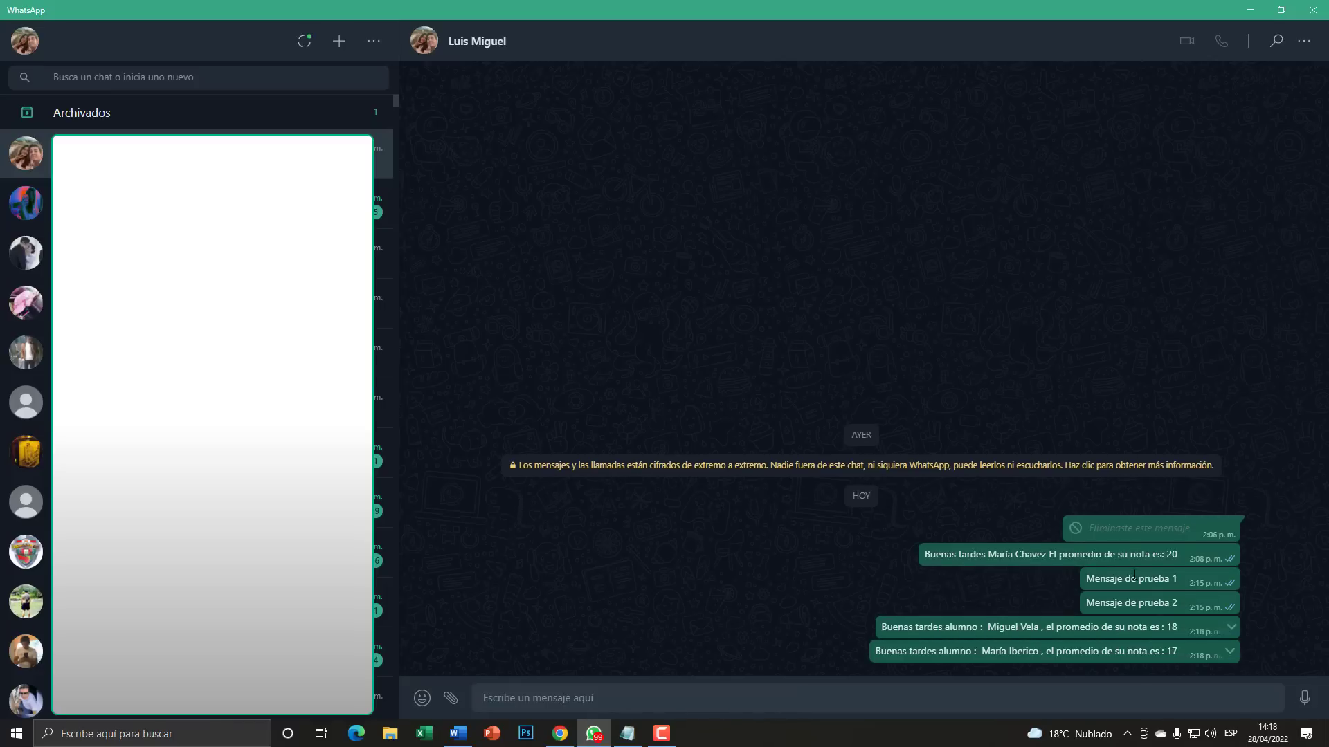
pyautogui.click(1250, 10)
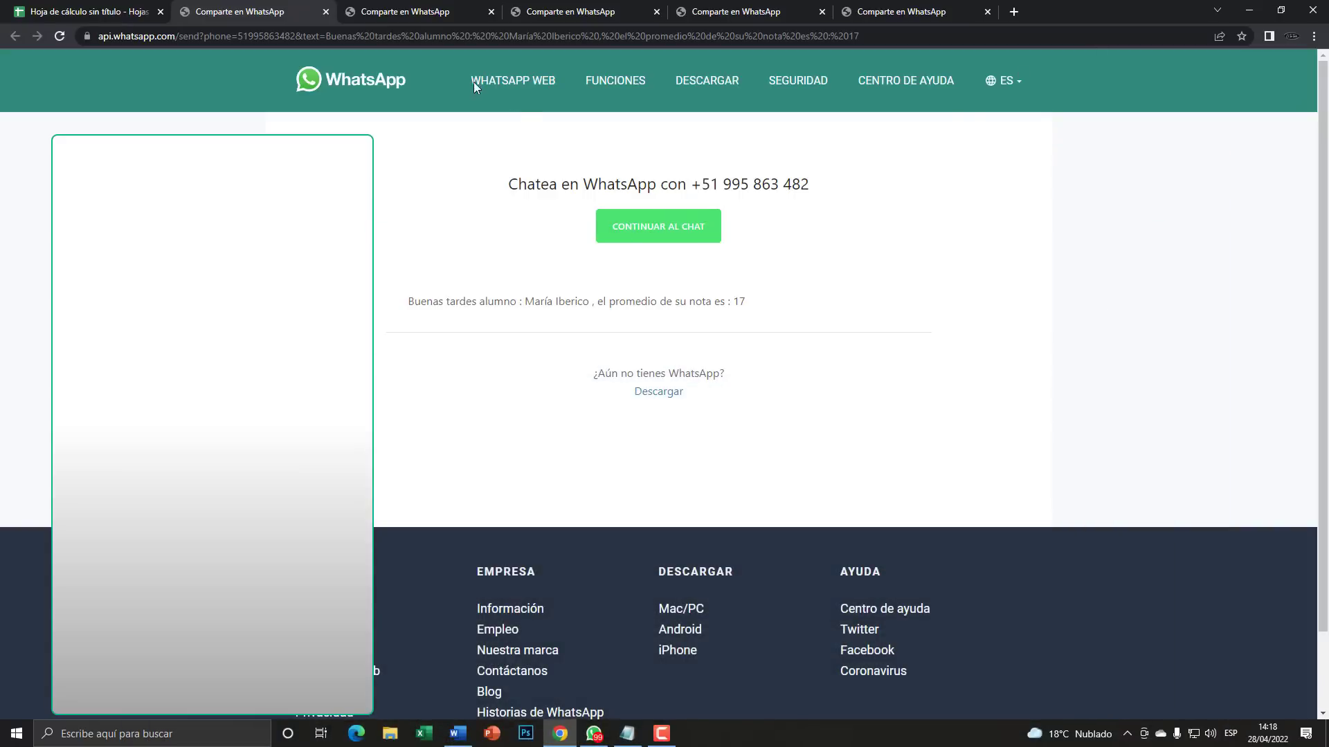
pyautogui.click(86, 11)
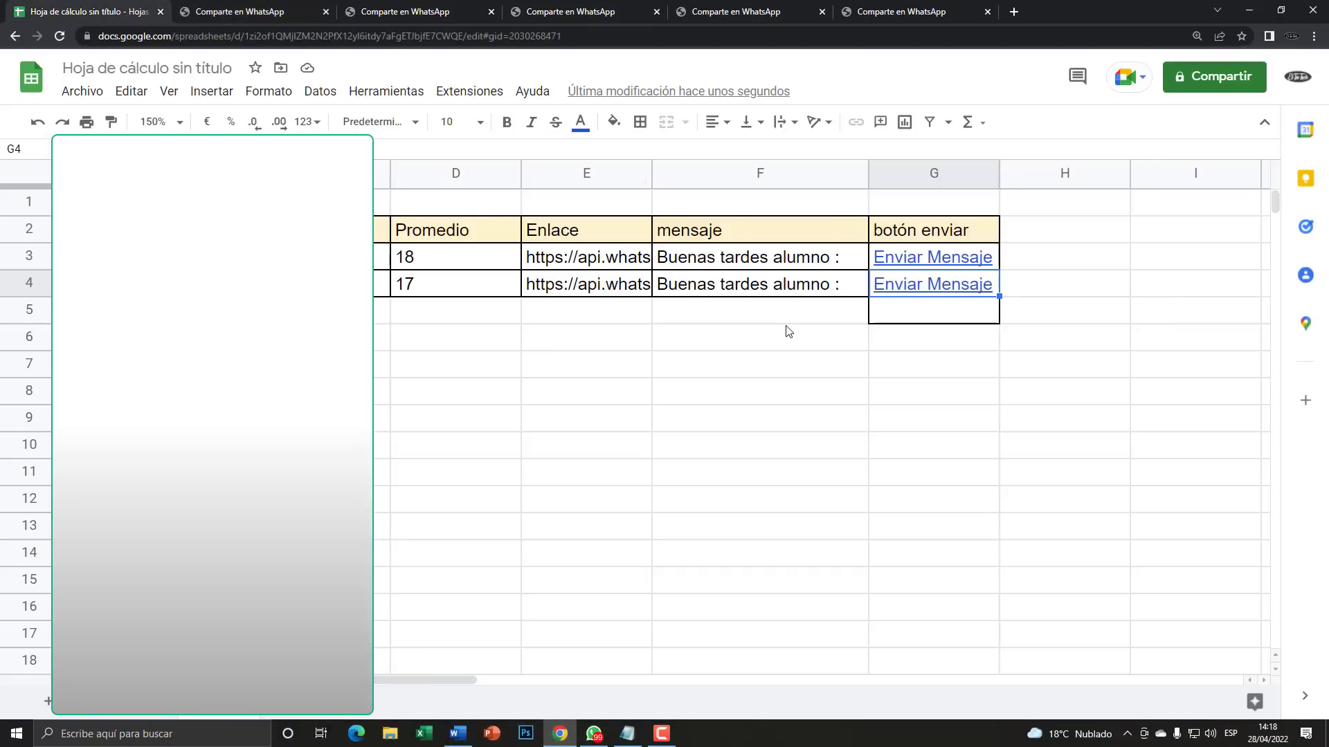